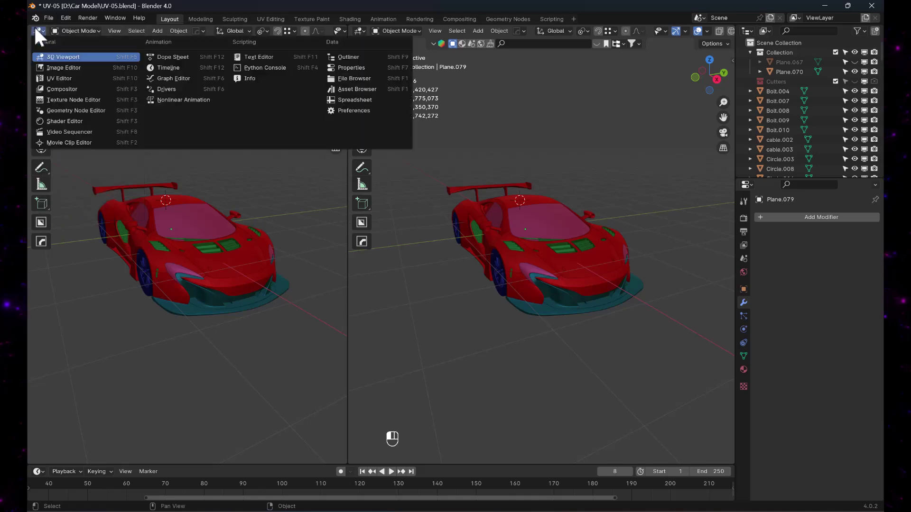
- Change the left viewport to the Shader Editor and select the Principled BSDF node of the Body.002 material
click(76, 121)
middle_drag(142, 283, 152, 283)
click(111, 219)
middle_drag(112, 218, 125, 214)
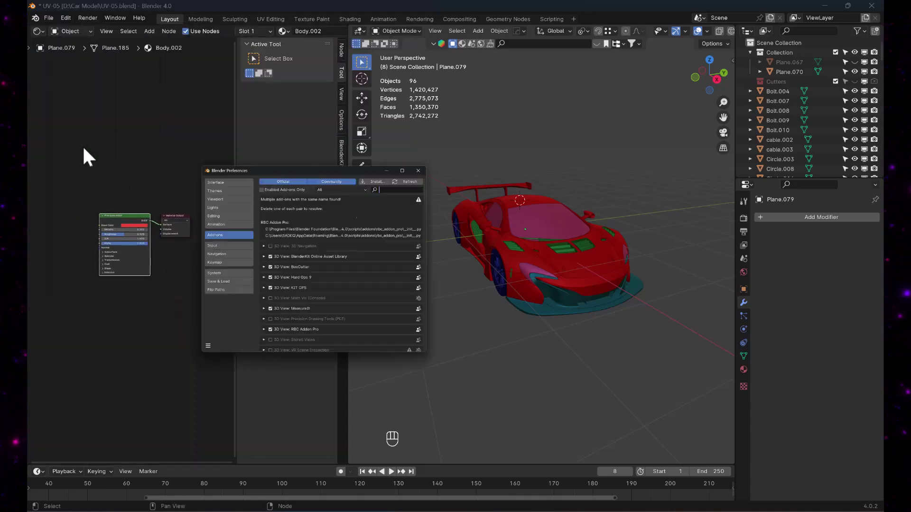
- Search the add-on preferences for "nod" and check that the Node Wrangler add-on is enabled
click(84, 142)
click(305, 35)
text(nod)
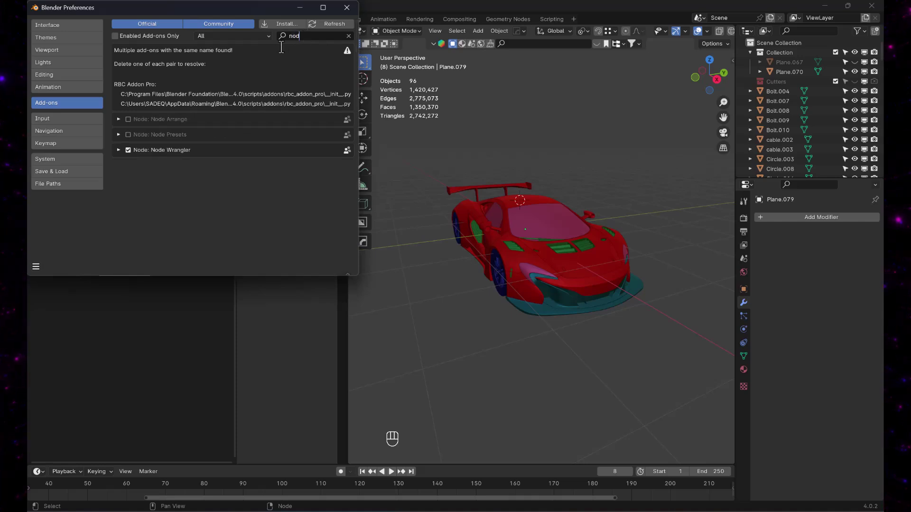
click(118, 150)
click(345, 5)
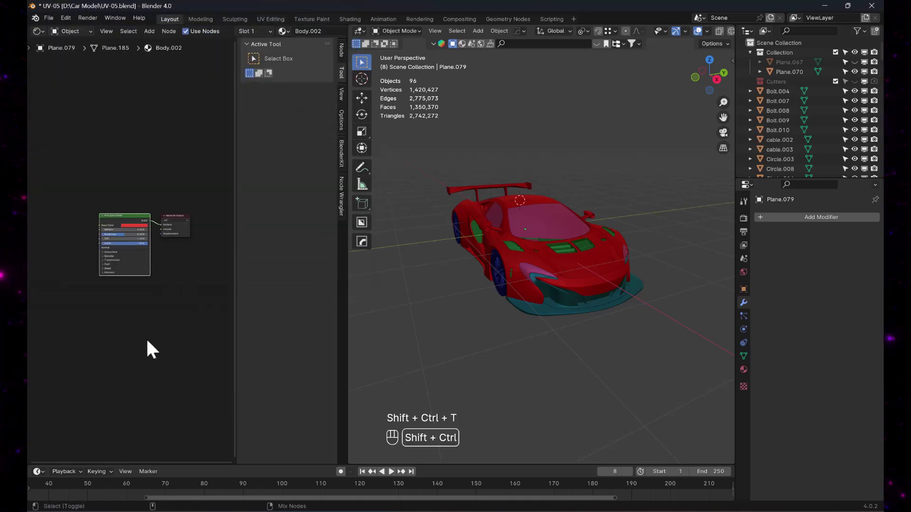
- Add a Principled Texture Setup to Body.002 with all Body texture maps from the Map Sub folder, tiles 1001 to 1003
key(ctrl+shift+t)
click(579, 120)
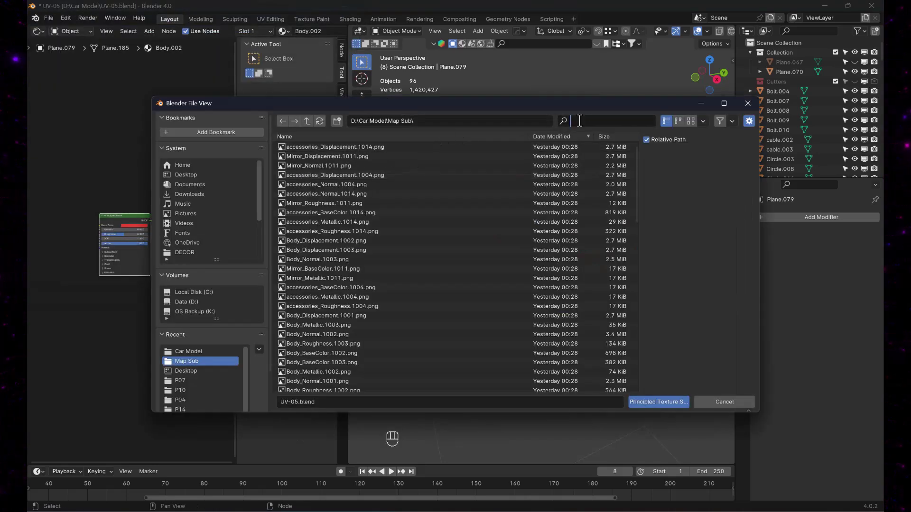
text(bod)
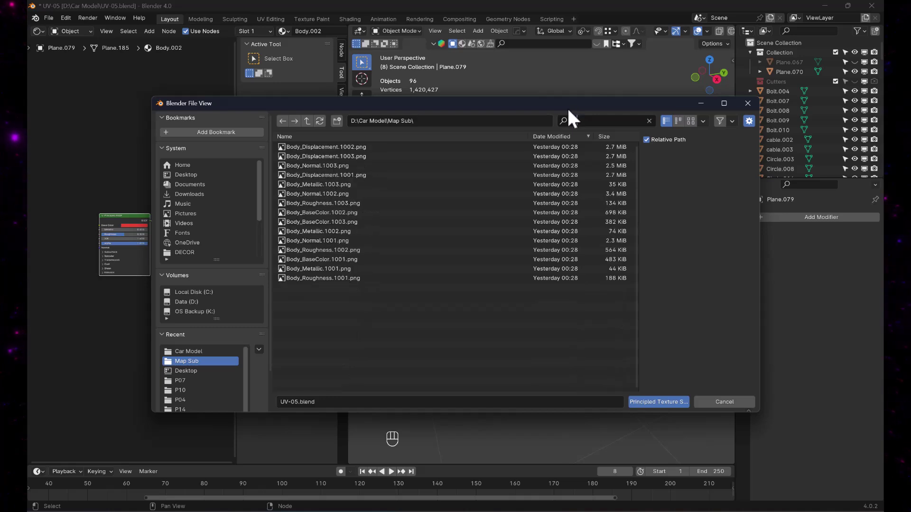
click(325, 146)
shift+click(330, 278)
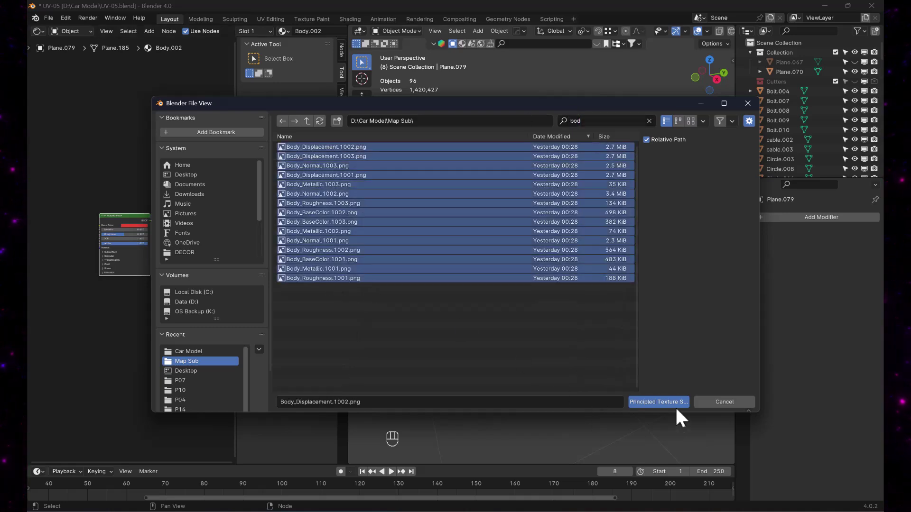
click(671, 400)
- Move the Displacement node closer to the texture nodes and switch the 3D viewport shading to Material Preview
scroll(133, 389, down, 7)
middle_drag(130, 408, 175, 312)
scroll(191, 314, up, 4)
drag(170, 274, 139, 293)
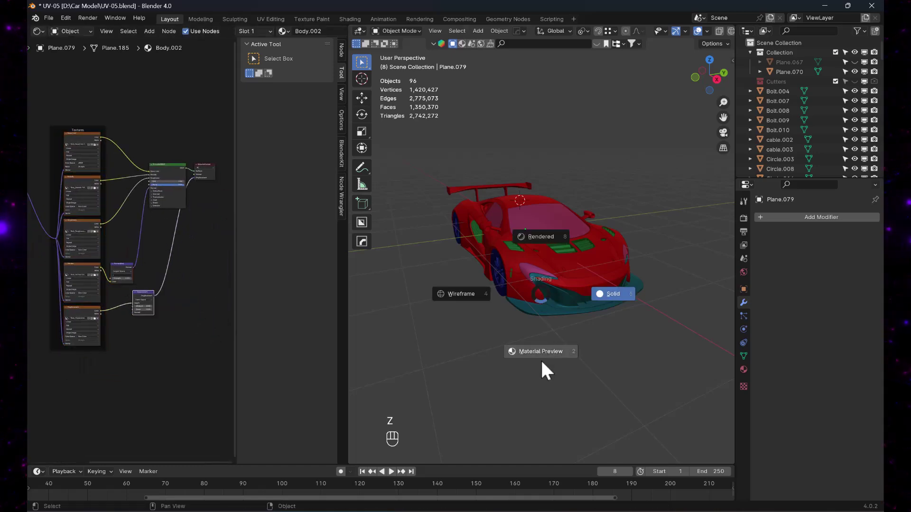
click(541, 361)
scroll(574, 285, up, 4)
mouse_move(505, 308)
alt+middle_down()
mouse_move(636, 318)
mouse_move(616, 339)
mouse_move(498, 328)
mouse_move(508, 290)
mouse_move(590, 279)
mouse_move(581, 278)
alt+middle_up()
- Set the source of the Body material's Base Color and Metallic textures to UDIM Tiles
scroll(590, 278, down, 3)
middle_drag(99, 331, 184, 327)
scroll(163, 232, up, 5)
middle_drag(198, 121, 139, 241)
scroll(146, 256, up, 10)
click(128, 242)
click(114, 333)
middle_drag(117, 338, 110, 190)
click(122, 288)
click(114, 373)
- Set the source of the Body material's Normal and Roughness textures to UDIM Tiles
middle_drag(150, 366, 147, 240)
middle_drag(149, 343, 146, 151)
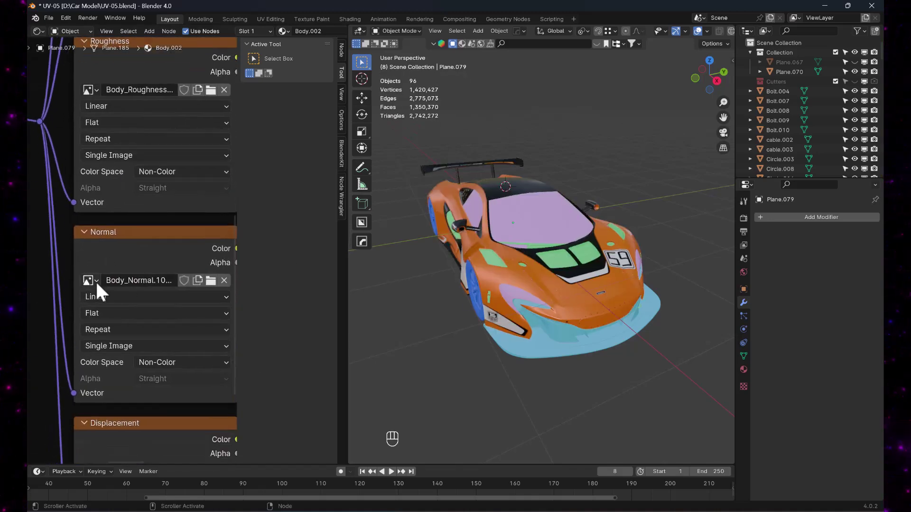
click(112, 345)
click(107, 436)
click(145, 155)
click(114, 246)
- Set the source of the Body material's Displacement texture to UDIM Tiles
middle_drag(170, 144, 171, 337)
middle_drag(145, 457, 154, 142)
middle_drag(128, 379, 117, 250)
click(116, 267)
click(105, 360)
- Select the car's front bumper parts and delete the Normal Map node from the Front.002 material
scroll(138, 248, down, 4)
middle_drag(191, 175, 143, 383)
middle_drag(166, 76, 177, 294)
middle_drag(193, 209, 191, 276)
scroll(187, 306, down, 3)
middle_drag(187, 309, 188, 220)
middle_drag(453, 316, 485, 264)
shift+click(485, 263)
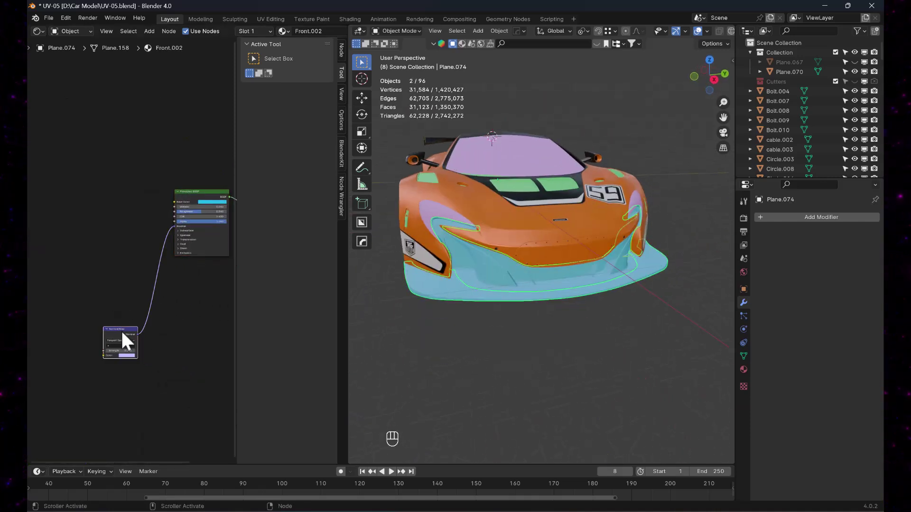
key(F12)
key(Delete)
middle_drag(195, 332, 137, 342)
- Add a Principled Texture Setup to Front.002 using all the Front texture maps in the Map Sub folder
click(132, 203)
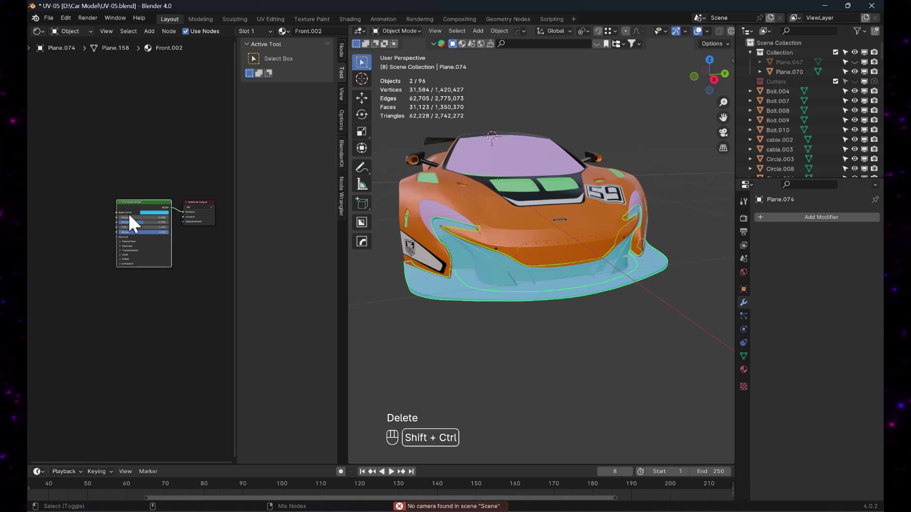
key(ctrl+shift+t)
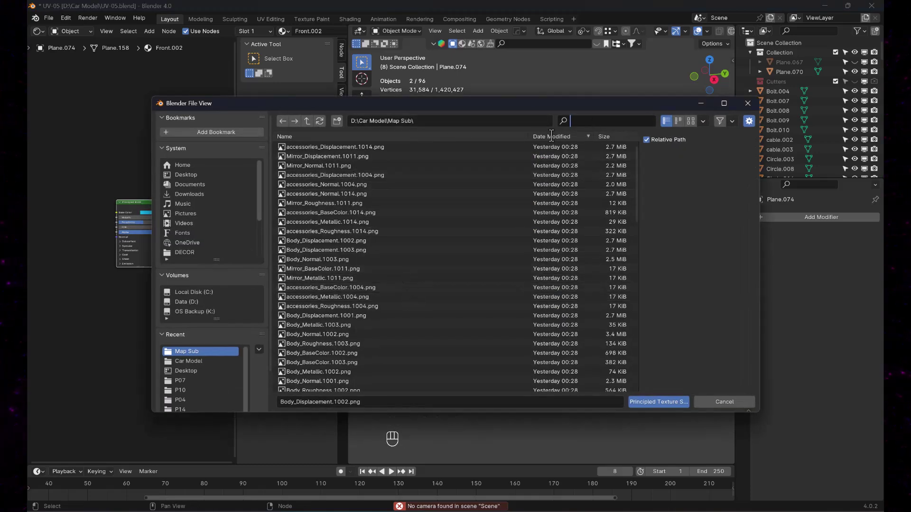
text(fr)
click(323, 148)
shift+click(327, 184)
click(638, 402)
- Set the source of the Front material's Base Color and Metallic textures to UDIM Tiles
scroll(189, 284, up, 8)
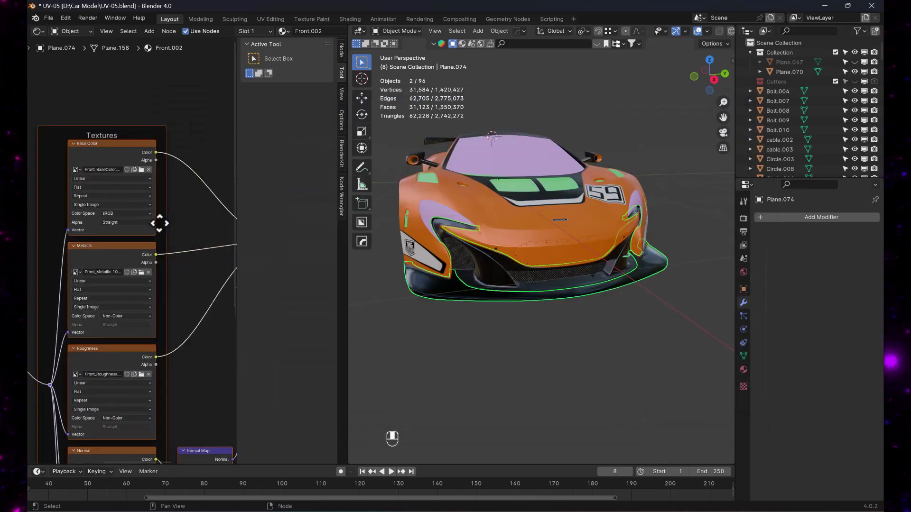
click(107, 188)
click(85, 256)
middle_drag(171, 332, 167, 248)
click(85, 244)
click(67, 313)
- Set the source of the Front material's Roughness, Normal and Displacement textures to UDIM Tiles
middle_drag(173, 379, 172, 197)
click(88, 205)
click(76, 271)
middle_drag(195, 381, 202, 260)
click(97, 225)
click(85, 290)
middle_drag(100, 368, 100, 286)
click(74, 347)
- Select the front wheel and delete the Normal Map node from its Wheel.002 material
scroll(455, 303, down, 6)
alt+middle_drag(455, 303, 545, 277)
scroll(566, 240, up, 6)
click(545, 277)
middle_drag(203, 78, 116, 222)
scroll(116, 222, down, 2)
click(119, 189)
key(Delete)
scroll(158, 183, down, 4)
middle_drag(158, 185, 119, 232)
- Add a Principled Texture Setup to Wheel.002 using all the Wheel texture maps, tiles 1005 and 1015
click(119, 158)
key(ctrl+shift+t)
click(583, 120)
text(w)
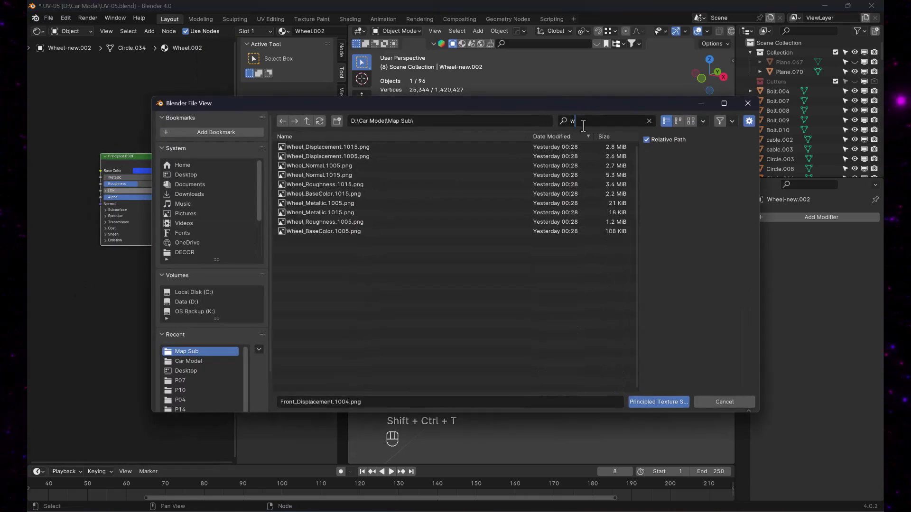
click(300, 148)
shift+click(311, 231)
click(661, 403)
- Set the source of the Wheel material's Base Color and Metallic textures to UDIM Tiles
scroll(119, 294, down, 2)
middle_drag(147, 323, 213, 308)
scroll(117, 148, up, 6)
middle_drag(117, 148, 190, 217)
scroll(133, 252, up, 4)
click(126, 247)
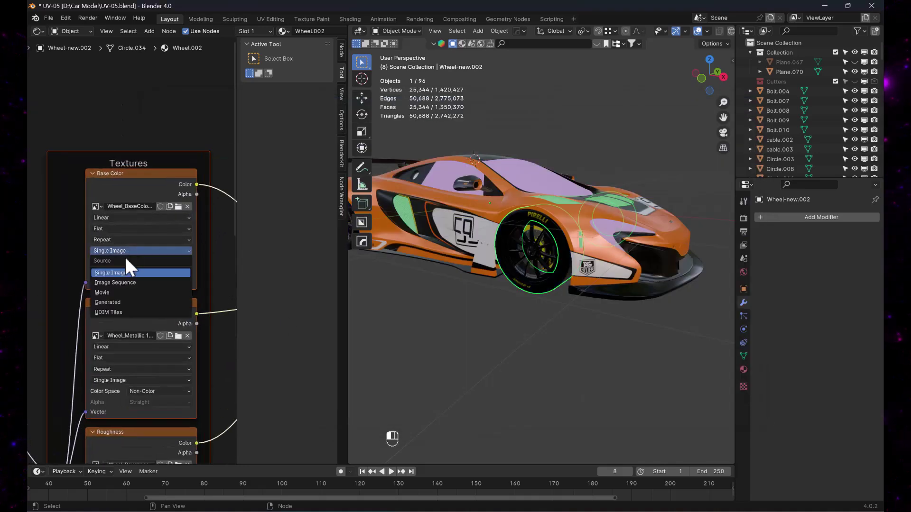
click(118, 310)
middle_drag(192, 372, 194, 250)
click(124, 257)
click(113, 318)
- Set the source of the Wheel material's Roughness, Normal and Displacement textures to UDIM Tiles
middle_drag(219, 383, 211, 204)
click(125, 206)
click(116, 267)
middle_drag(212, 381, 197, 278)
click(108, 232)
click(105, 296)
middle_drag(176, 363, 193, 268)
click(125, 267)
click(119, 329)
- Select the green vent above the front wheel and delete the Normal Map node from its accessories.002 material
middle_drag(531, 292, 527, 310)
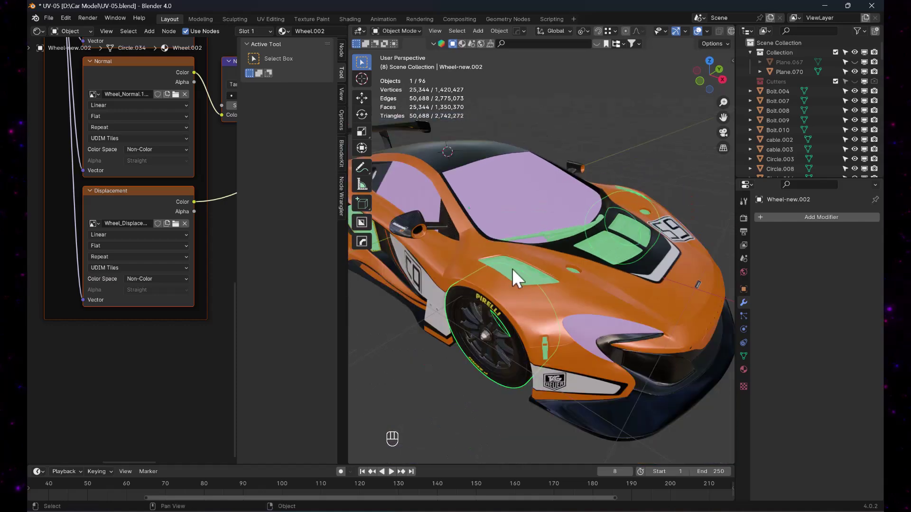
click(512, 269)
middle_drag(221, 196, 72, 265)
key(Delete)
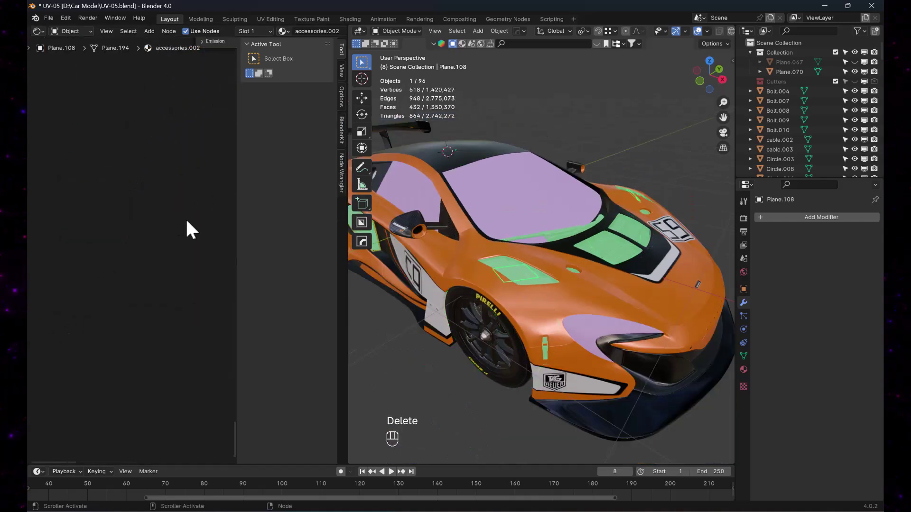
scroll(171, 212, down, 2)
middle_drag(195, 135, 167, 223)
middle_drag(203, 95, 138, 117)
- Look through the list of available materials in the selected vent's material properties
click(743, 369)
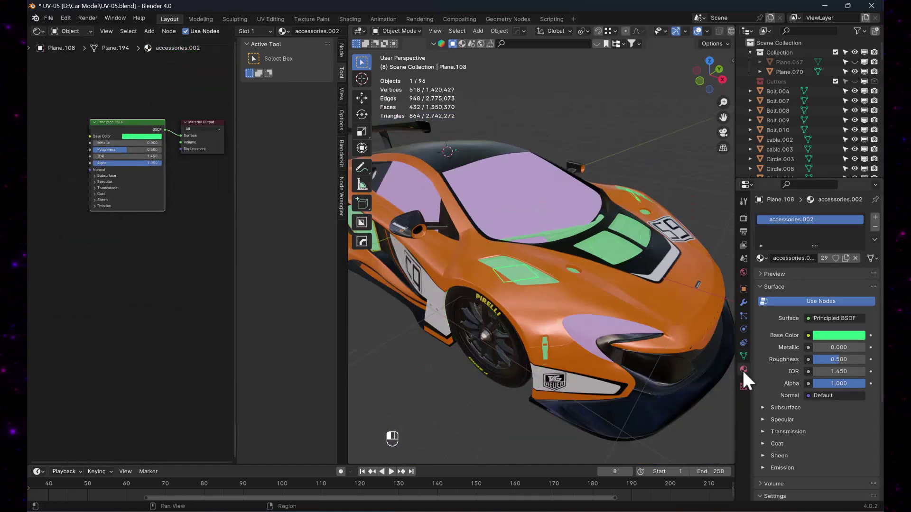
click(761, 258)
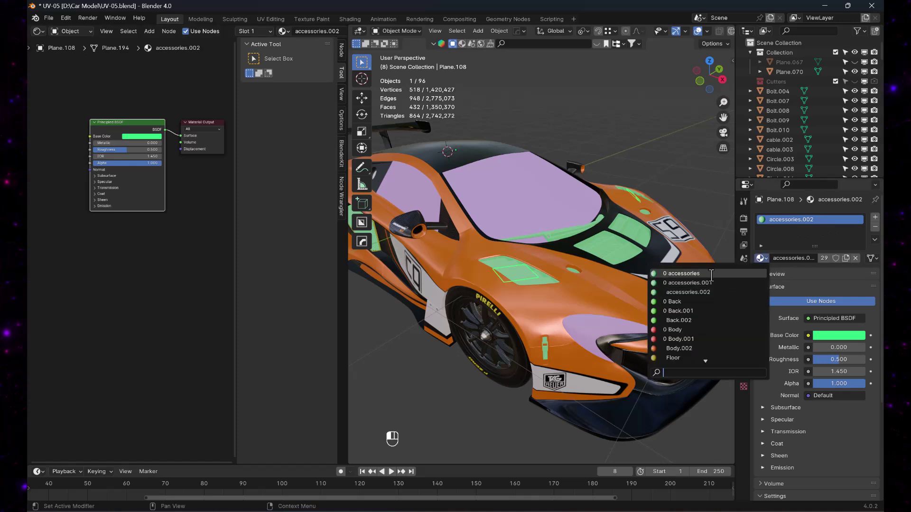
click(610, 246)
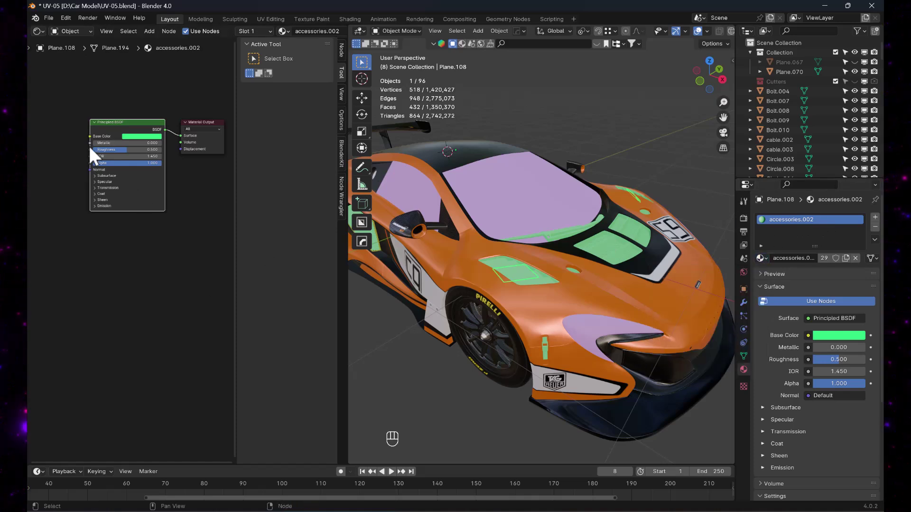
- Add a Principled Texture Setup to accessories.002 using all the accessories texture maps, tiles 1004 and 1014
key(ctrl+shift+t)
click(610, 120)
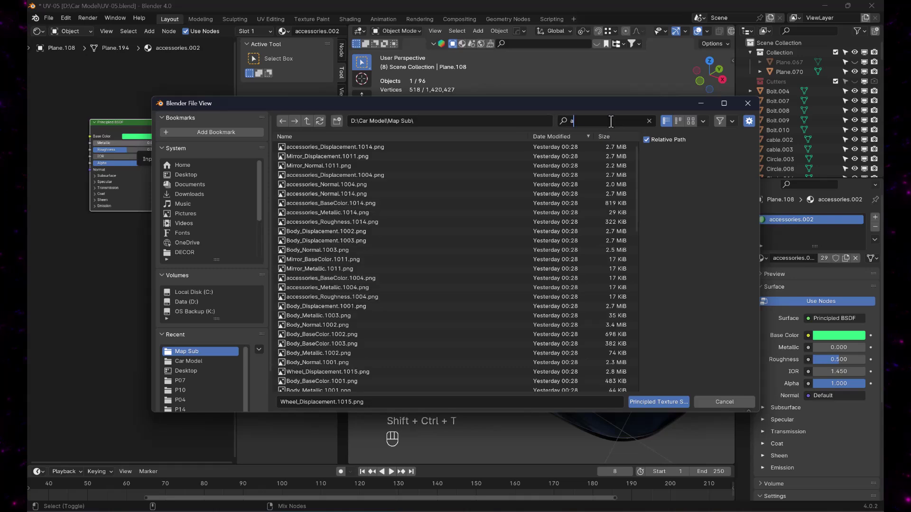
text(acc)
click(337, 149)
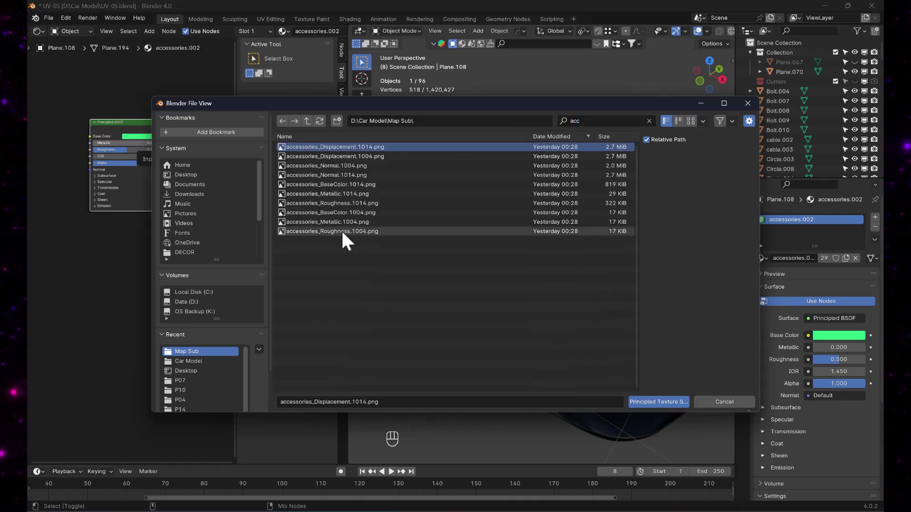
shift+click(341, 232)
click(660, 403)
- Set the source of the accessories material's Base Color and Metallic textures to UDIM Tiles
scroll(152, 242, down, 6)
middle_drag(142, 242, 44, 261)
scroll(139, 251, up, 7)
middle_drag(174, 87, 199, 207)
scroll(183, 200, up, 7)
click(79, 195)
click(67, 285)
middle_drag(67, 286, 82, 174)
click(86, 275)
click(93, 366)
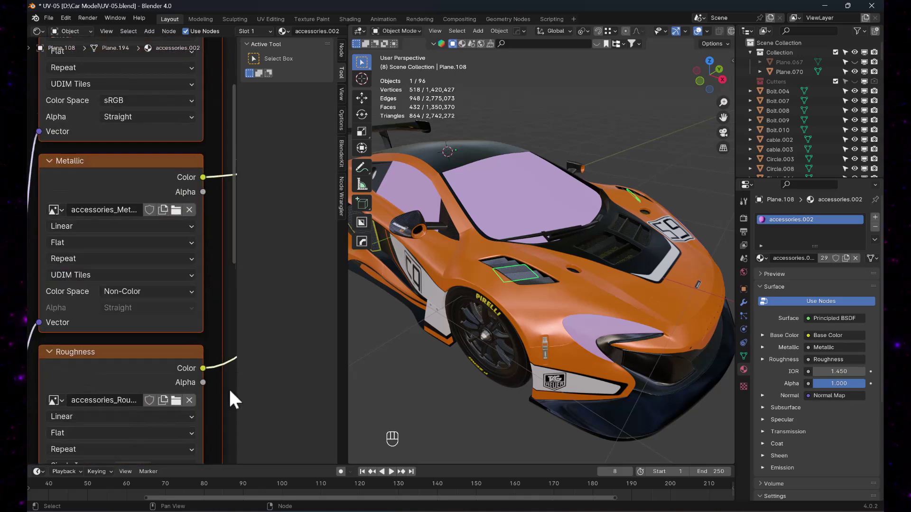
- Set the source of the accessories material's Roughness, Normal and Displacement textures to UDIM Tiles
middle_drag(228, 388, 205, 209)
click(112, 285)
click(102, 377)
middle_drag(143, 400, 166, 227)
click(103, 303)
click(93, 392)
middle_drag(123, 388, 152, 162)
click(107, 271)
click(105, 363)
- Select the car's rear panel and delete the Normal Map node from its Back.002 material
scroll(142, 353, down, 1)
middle_drag(145, 354, 145, 346)
scroll(137, 266, down, 10)
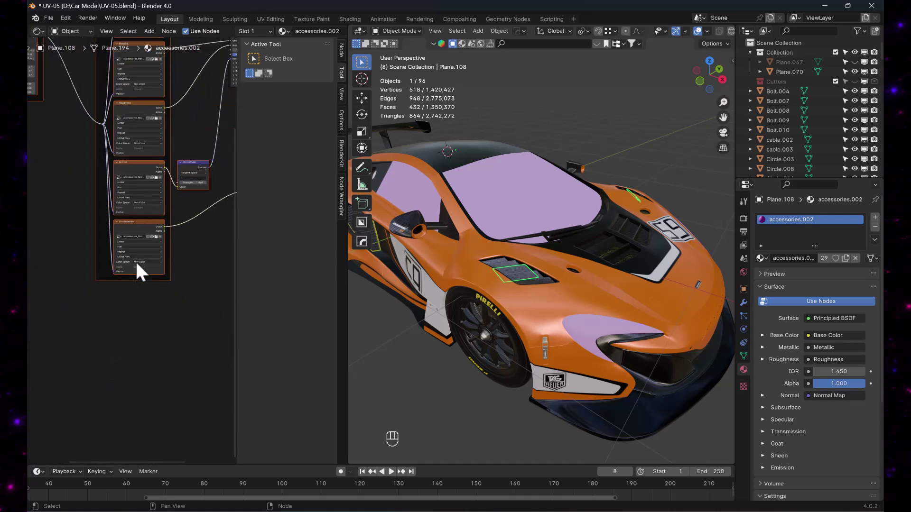
middle_drag(136, 263, 136, 318)
scroll(503, 294, down, 2)
alt+drag(525, 305, 657, 290)
click(489, 288)
middle_drag(222, 264, 103, 302)
click(89, 265)
key(Delete)
- Add a Principled Texture Setup to Back.002 using the Back texture maps found by searching for "bac"
click(156, 176)
key(ctrl+shift+t)
text(bac)
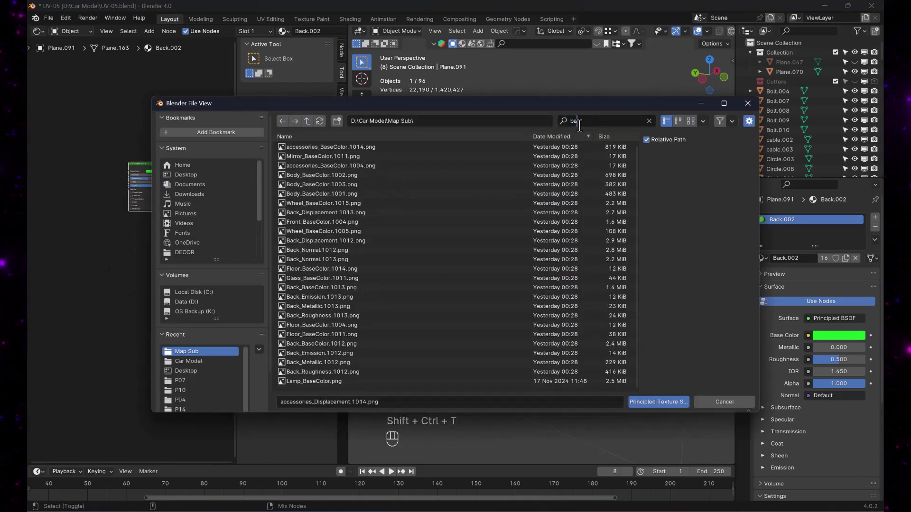
shift+click(312, 250)
click(638, 402)
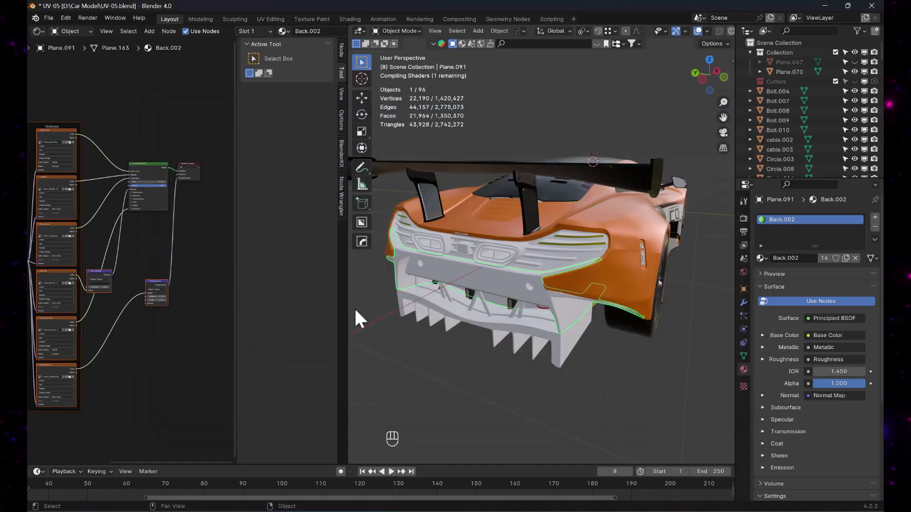
- Set the source of the Back.002 material's Base Color and Metallic textures to UDIM Tiles
middle_drag(133, 259, 223, 268)
scroll(174, 191, up, 4)
middle_drag(176, 190, 195, 181)
scroll(162, 176, up, 3)
click(84, 206)
click(90, 204)
click(85, 281)
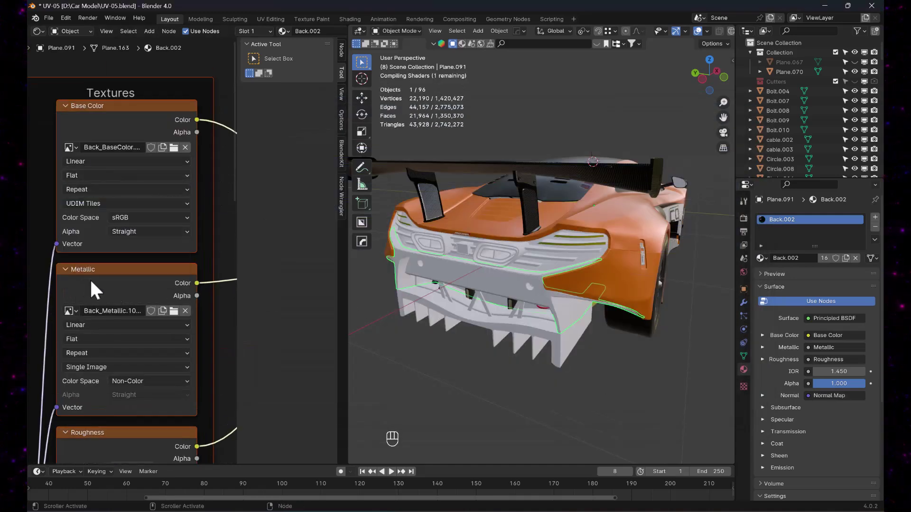
click(100, 367)
click(81, 437)
- Set the source of Back.002's remaining textures, from Roughness down through Displacement, to UDIM Tiles
drag(235, 136, 234, 248)
middle_drag(198, 286, 188, 245)
click(101, 175)
click(94, 252)
middle_drag(182, 199, 189, 92)
click(104, 252)
click(100, 330)
middle_drag(174, 326, 162, 213)
click(97, 303)
click(90, 381)
middle_drag(188, 393, 199, 251)
click(120, 324)
click(94, 401)
- Select the car's underbody floor and delete the Normal/Map node from its Floor.002 material
middle_drag(488, 349, 491, 230)
click(491, 230)
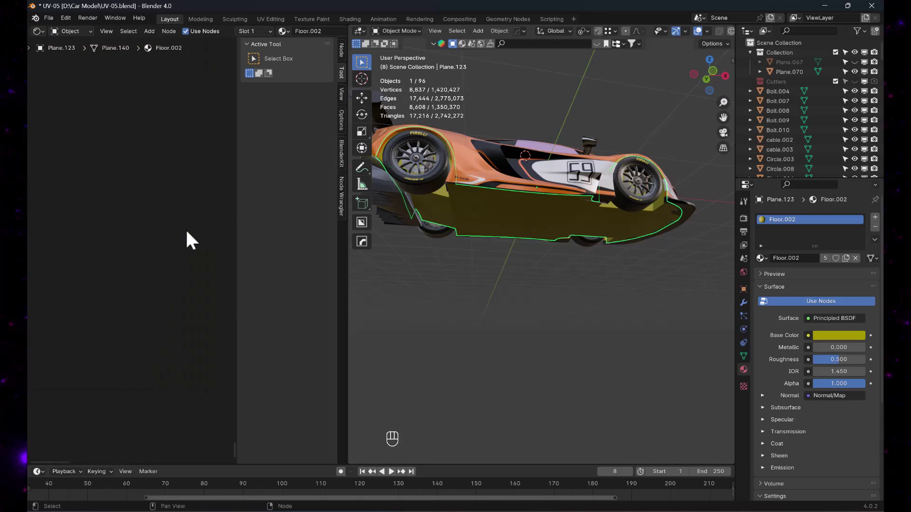
middle_drag(141, 299, 102, 482)
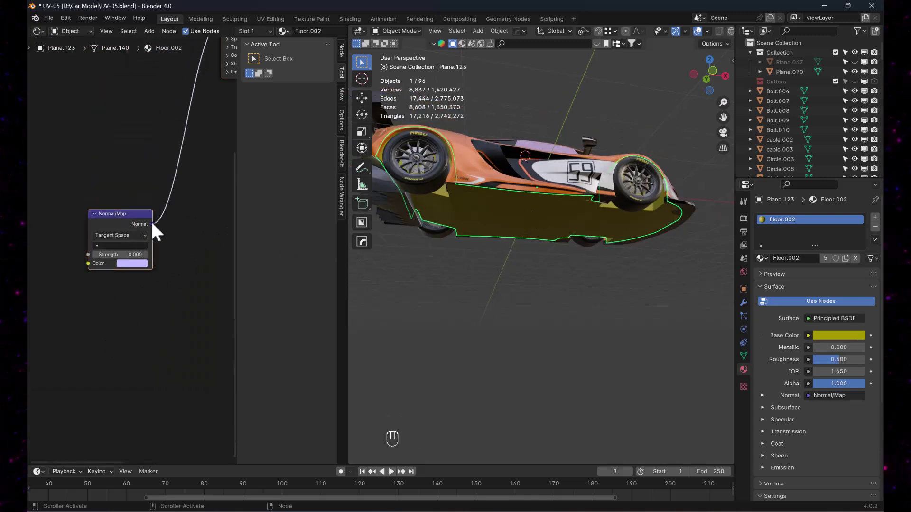
key(Delete)
- Add a Principled Texture Setup to Floor.002 using all the Floor texture maps found by searching for "flo"
middle_drag(164, 133, 86, 304)
click(173, 133)
key(ctrl+shift+t)
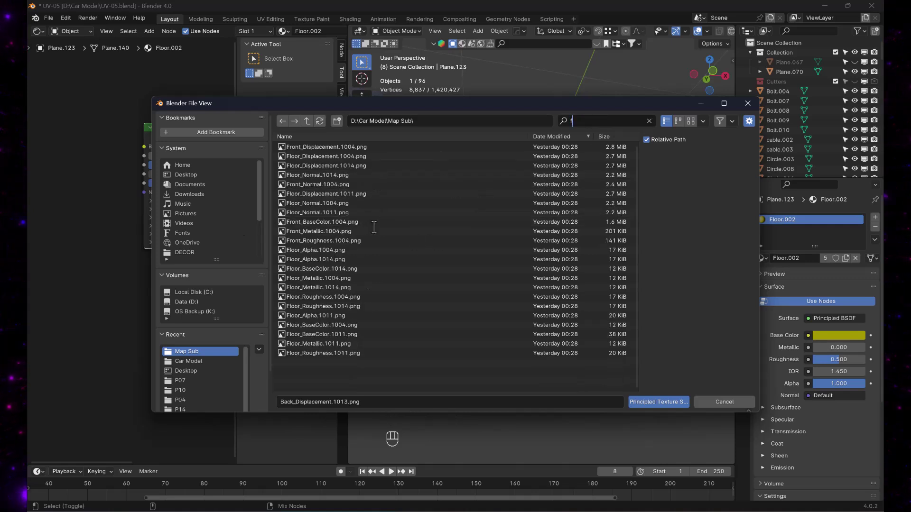
text(flo)
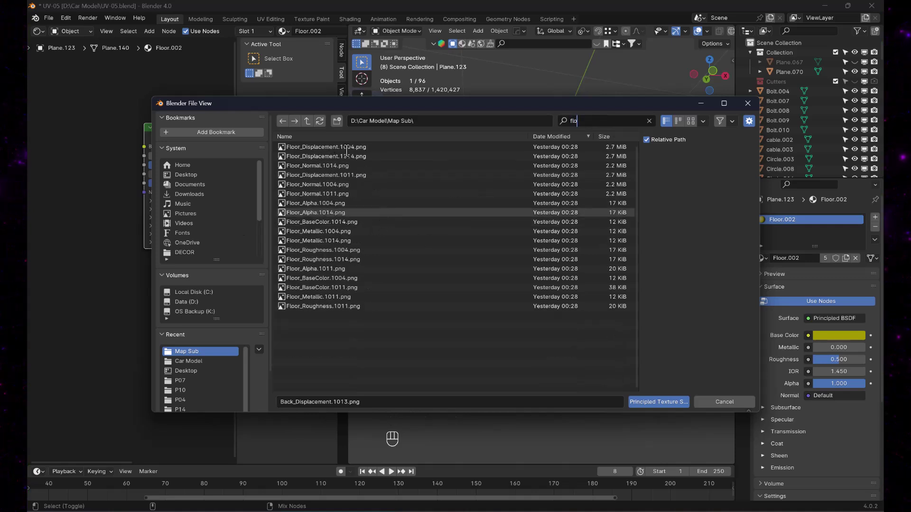
click(335, 147)
shift+click(329, 305)
click(646, 402)
- Set the source of Floor.002's Base Color and Metallic textures to UDIM Tiles
scroll(102, 255, down, 8)
middle_drag(103, 255, 190, 302)
scroll(153, 188, up, 12)
click(144, 183)
click(133, 268)
click(121, 360)
click(105, 443)
- Set the source of Floor.002's Roughness and Normal textures to UDIM Tiles
middle_drag(212, 418, 207, 132)
click(137, 253)
click(121, 333)
middle_drag(230, 361, 209, 181)
click(110, 249)
click(85, 328)
- Set the source of Floor.002's Alpha and Displacement textures to UDIM Tiles
middle_drag(200, 413, 197, 260)
click(156, 270)
click(90, 352)
middle_drag(207, 408, 110, 311)
click(109, 315)
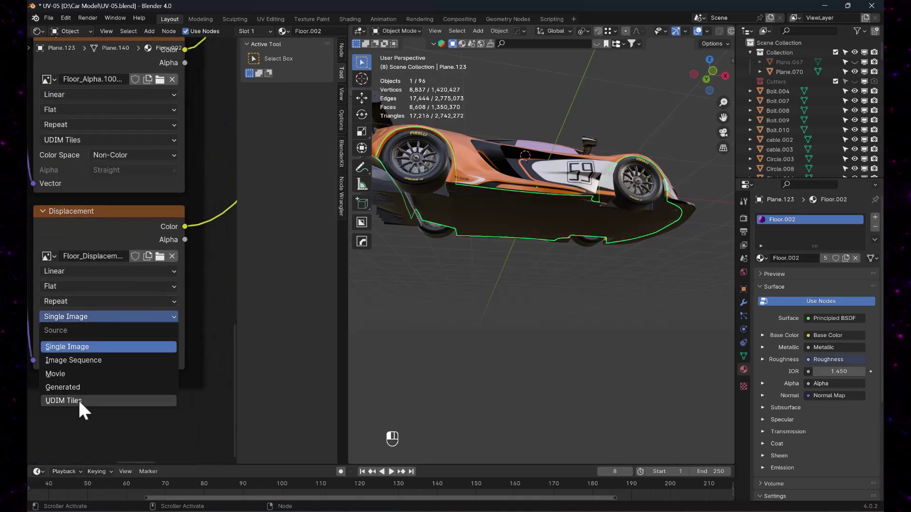
click(80, 403)
- Select the windshield, delete the Normal Map node from its Glass.002 material and select the Principled BSDF node
scroll(578, 263, down, 2)
alt+middle_drag(579, 264, 512, 321)
click(560, 231)
scroll(575, 258, down, 2)
alt+middle_drag(576, 295, 552, 264)
scroll(553, 264, down, 1)
middle_drag(201, 135, 171, 337)
click(78, 167)
key(Delete)
middle_drag(94, 174, 28, 426)
click(120, 134)
key(ctrl+shift+t)
click(610, 120)
text(g)
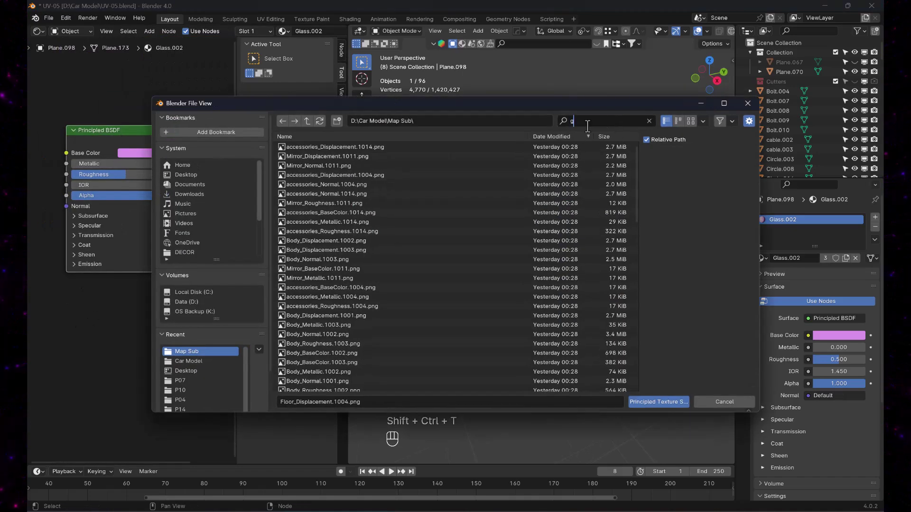
text(las)
double_click(326, 149)
scroll(209, 227, down, 1)
key(ctrl+z)
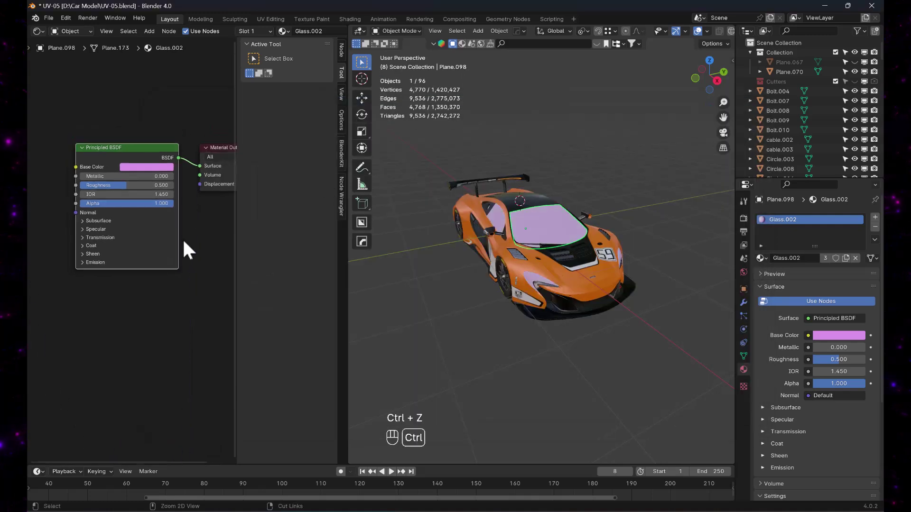
- Add a Principled Texture Setup to Glass.002 using the Glass texture maps found by searching for "gl"
key(ctrl+shift+t)
click(592, 121)
text(gl)
click(317, 148)
click(317, 149)
shift+click(351, 194)
click(651, 400)
scroll(147, 303, down, 6)
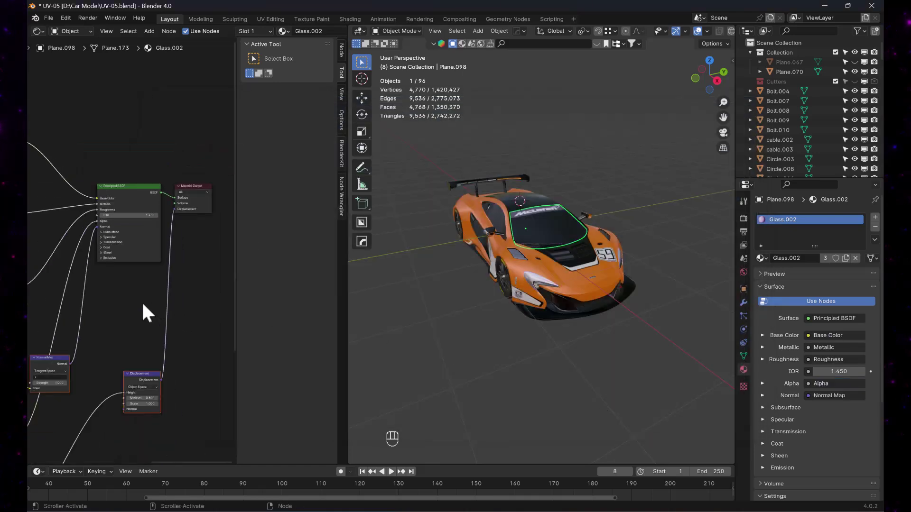
- Set the source of Glass.002's Base Color and Metallic textures to UDIM Tiles
middle_drag(108, 247, 187, 212)
scroll(175, 209, up, 5)
middle_drag(133, 195, 175, 222)
scroll(122, 197, up, 3)
click(82, 207)
click(84, 207)
click(85, 207)
click(91, 269)
middle_drag(141, 332, 133, 231)
click(81, 298)
- Set the source of Glass.002's Roughness and Normal textures to UDIM Tiles
middle_drag(116, 373, 109, 185)
click(109, 178)
click(114, 238)
middle_drag(127, 299, 147, 257)
click(130, 264)
click(133, 326)
- Set the source of Glass.002's Alpha and Displacement textures to UDIM Tiles
middle_drag(182, 356, 185, 242)
click(104, 282)
click(120, 344)
middle_drag(197, 384, 202, 322)
click(107, 347)
- Examine the textured car from several angles, including a close look at the rear wing's lettering and carbon weave
alt+drag(432, 247, 455, 259)
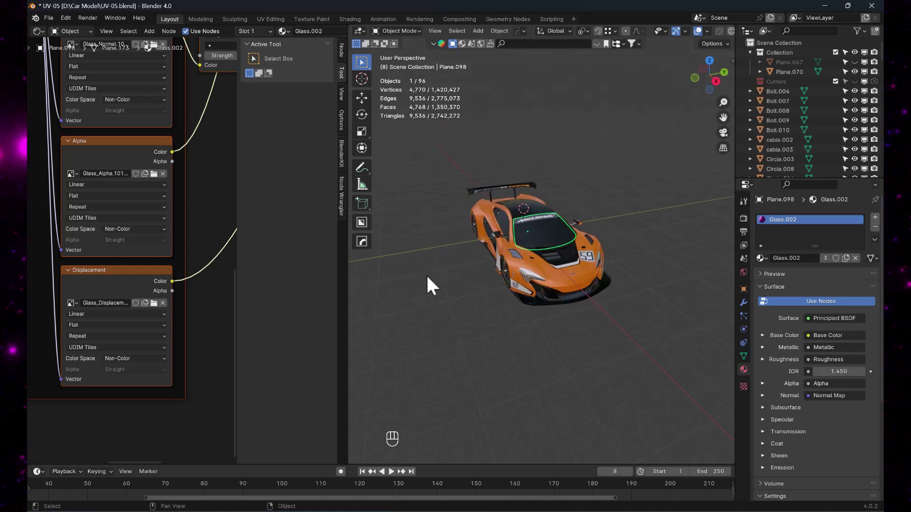
scroll(198, 301, down, 6)
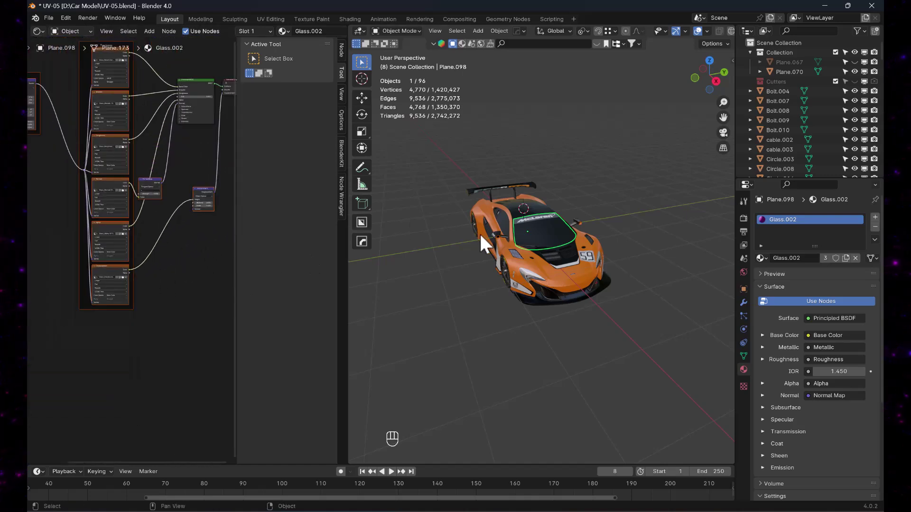
scroll(464, 271, up, 2)
alt+drag(465, 271, 557, 245)
scroll(483, 271, up, 6)
scroll(512, 269, up, 3)
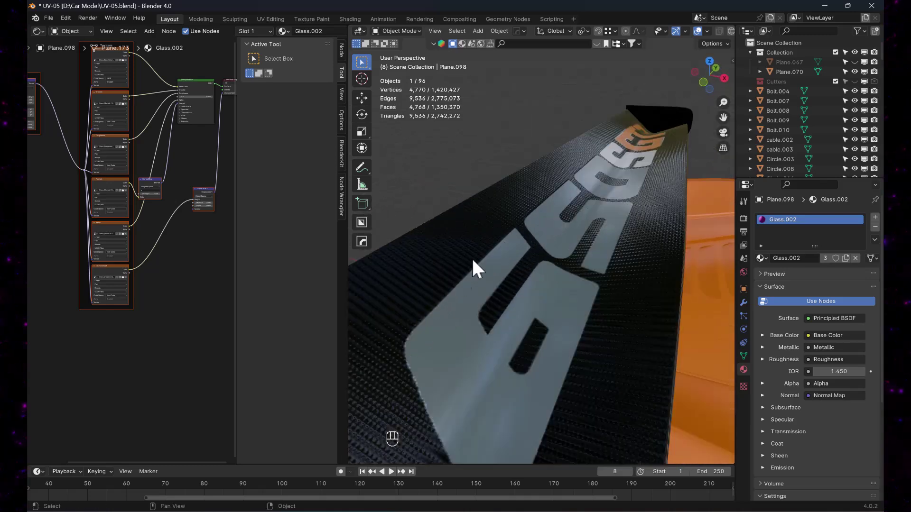
scroll(626, 286, down, 5)
alt+drag(627, 287, 518, 308)
scroll(530, 248, up, 5)
middle_drag(530, 247, 611, 242)
scroll(557, 290, down, 5)
scroll(615, 216, up, 3)
alt+drag(556, 291, 493, 235)
middle_drag(493, 235, 517, 232)
scroll(516, 231, down, 5)
alt+drag(515, 230, 456, 238)
scroll(562, 238, up, 4)
scroll(514, 240, down, 2)
middle_drag(455, 238, 356, 239)
scroll(528, 246, up, 4)
scroll(522, 246, down, 8)
alt+drag(522, 246, 542, 275)
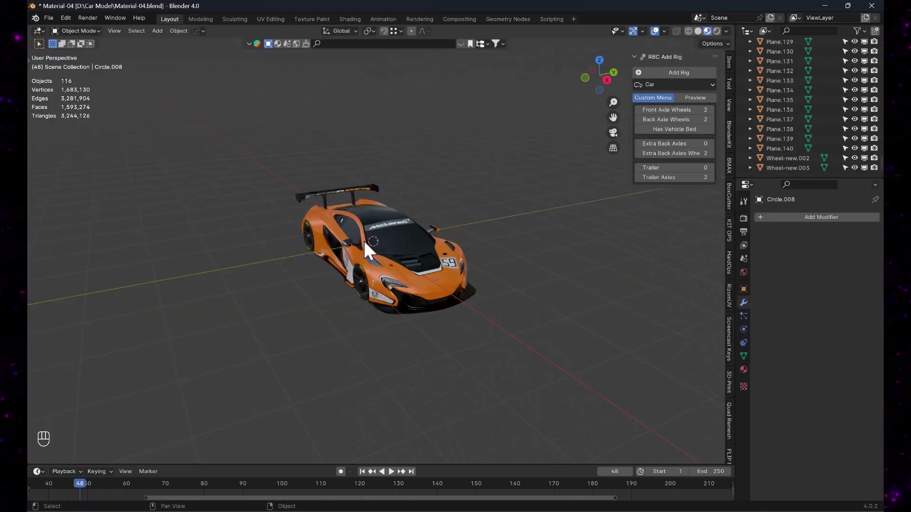
- Select the headlight glass, split the viewport into a Shader Editor beside it and display the glass's Material properties
scroll(363, 239, up, 2)
alt+drag(422, 296, 398, 284)
drag(27, 461, 361, 420)
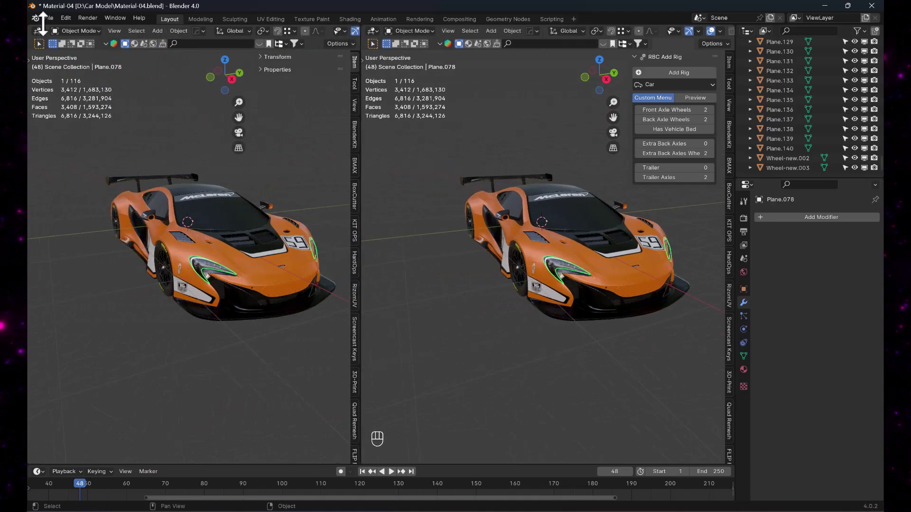
click(39, 31)
click(76, 119)
middle_drag(100, 241, 116, 149)
scroll(116, 149, up, 8)
middle_drag(127, 253, 126, 271)
scroll(127, 258, down, 4)
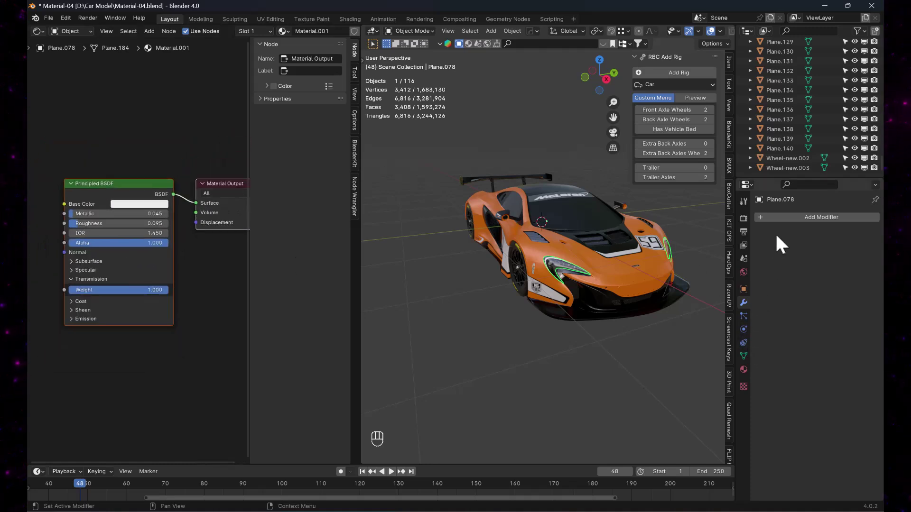
click(744, 369)
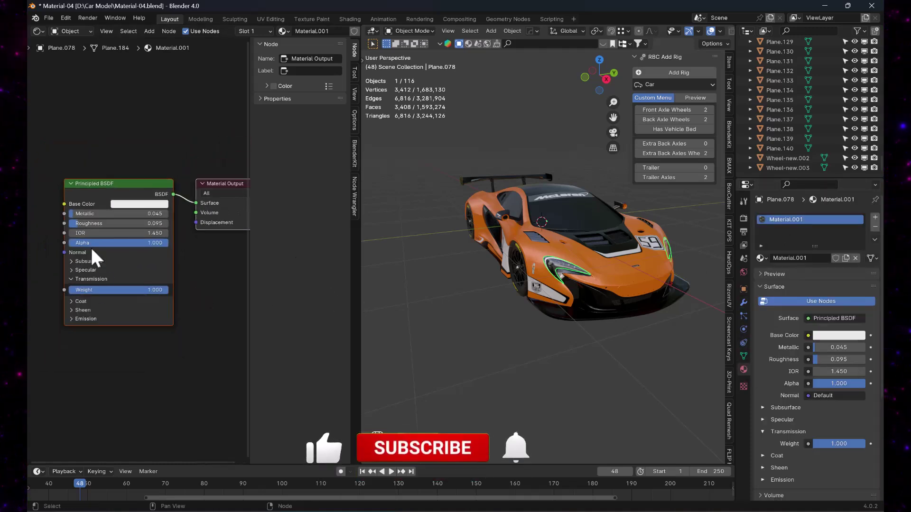
- Try a Transmission Weight of 0.341 and a Roughness of 0.068 on the headlight glass material
click(154, 290)
drag(121, 291, 75, 290)
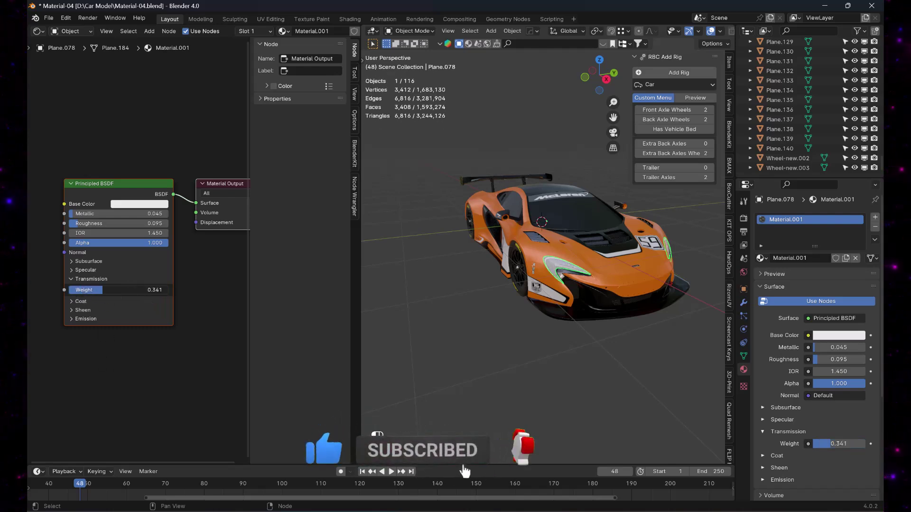
drag(77, 227, 100, 223)
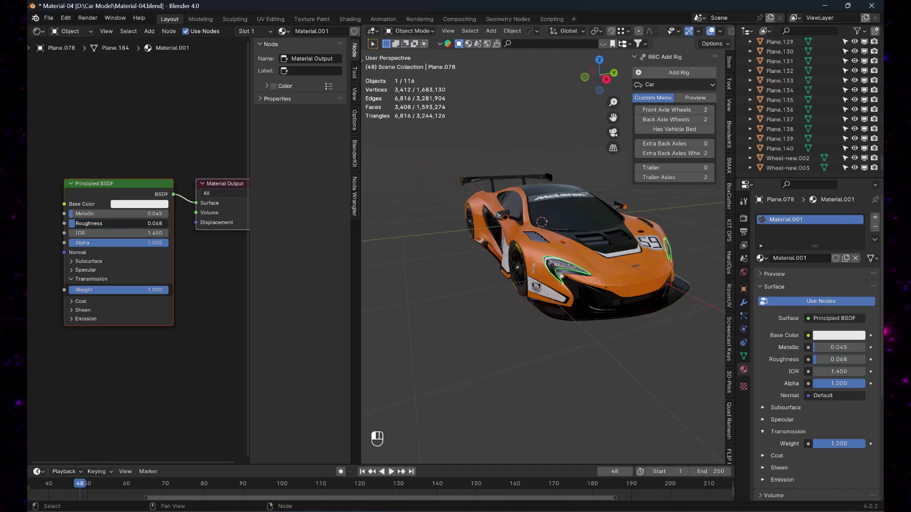
- Rename the headlight glass material as "lamp Glass"
middle_drag(172, 233, 138, 244)
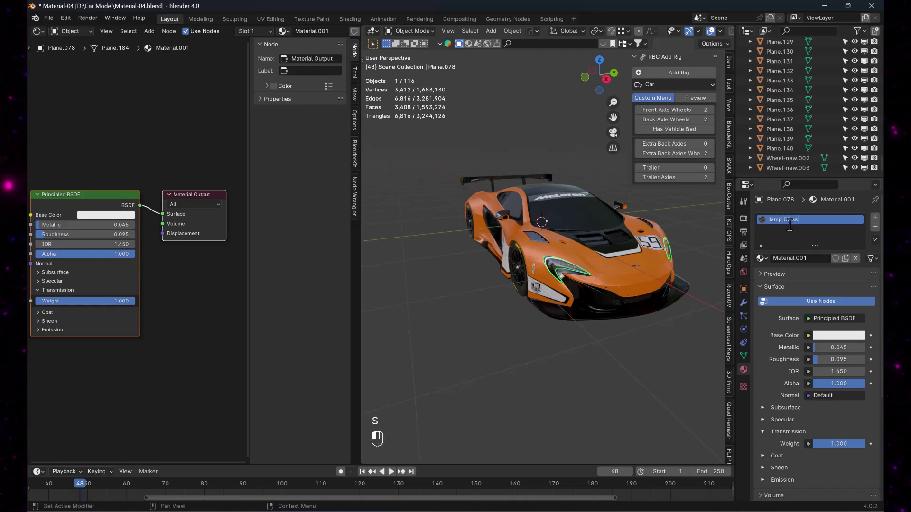
shift+middle_drag(578, 303, 541, 321)
- Join the Shader Editor area back into a single 3D viewport and deselect the headlight glass
right_click(361, 405)
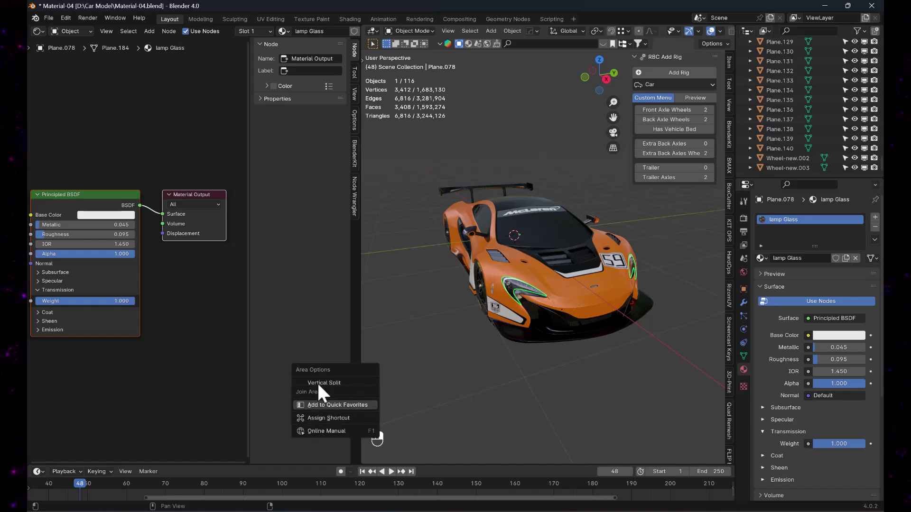
right_click(360, 395)
click(310, 404)
click(309, 404)
scroll(355, 305, down, 1)
mouse_move(391, 337)
alt+middle_down()
mouse_move(385, 344)
mouse_move(386, 333)
mouse_move(393, 338)
alt+middle_up()
scroll(394, 338, down, 1)
click(463, 376)
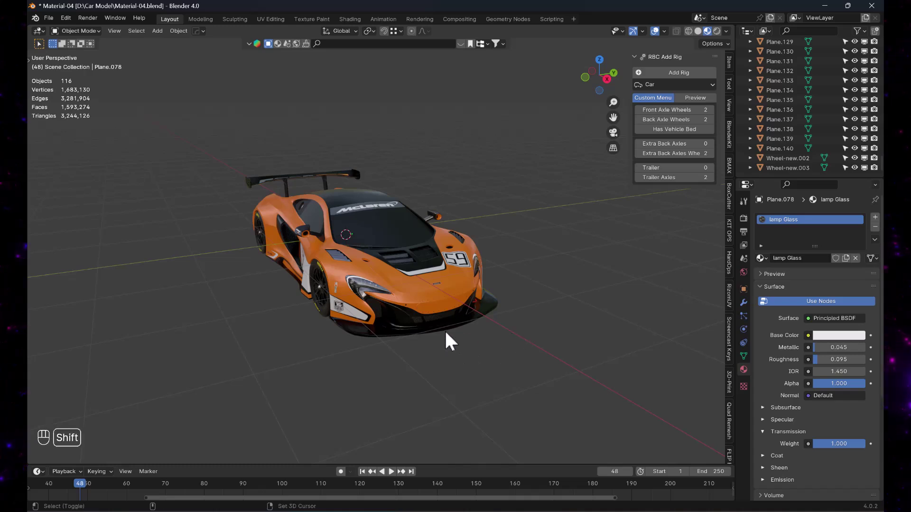
- Add a mesh plane and scale it up into a ground surface much larger than the car
key(shift+a)
mouse_move(450, 311)
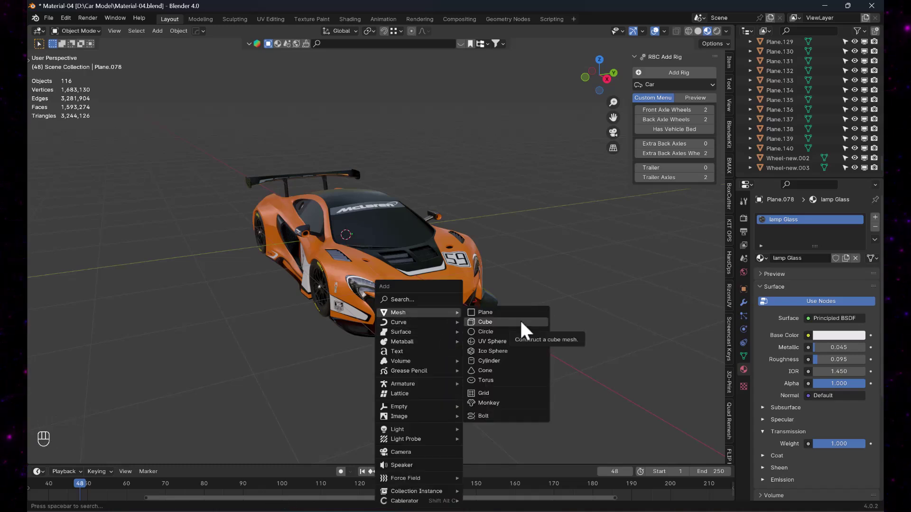
click(519, 312)
scroll(482, 324, down, 4)
key(s)
click(490, 328)
scroll(455, 317, up, 2)
scroll(406, 303, down, 4)
key(s)
click(453, 332)
- Move the ground plane about 0.48 m down along Z towards the bottom of the car's tires
key(g)
key(z)
click(397, 258)
scroll(364, 268, up, 8)
shift+middle_drag(363, 268, 403, 306)
scroll(403, 307, up, 8)
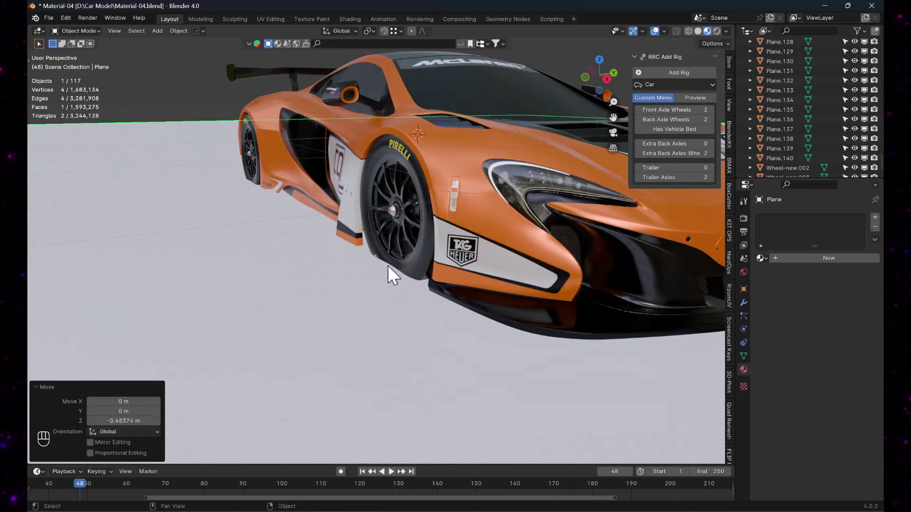
- Fine-tune the ground plane's height along Z in the right side view until it meets the bottom of the tires
key(g)
key(z)
click(399, 316)
scroll(400, 326, down, 3)
alt+scroll(400, 327, down, 1)
alt+middle_drag(400, 327, 457, 311)
key(KP_3)
scroll(362, 228, up, 8)
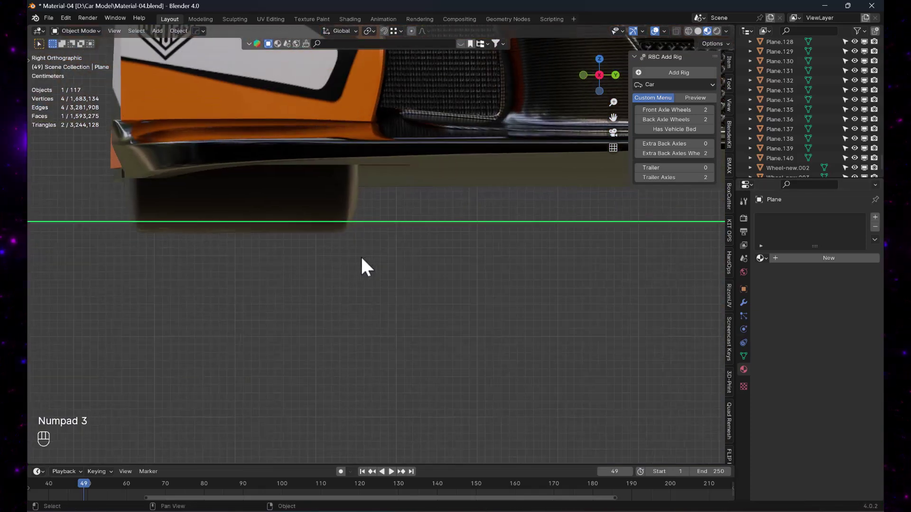
key(g)
key(z)
click(364, 266)
key(g)
key(z)
click(364, 268)
scroll(341, 251, up, 4)
shift+middle_drag(316, 228, 472, 300)
scroll(417, 268, up, 3)
- Enlarge the ground plane uniformly so that the floor extends farther around the car
scroll(467, 280, down, 12)
scroll(461, 257, down, 8)
mouse_move(461, 259)
alt+middle_down()
mouse_move(453, 272)
mouse_move(467, 246)
alt+middle_up()
key(Tab)
click(585, 201)
key(Tab)
key(s)
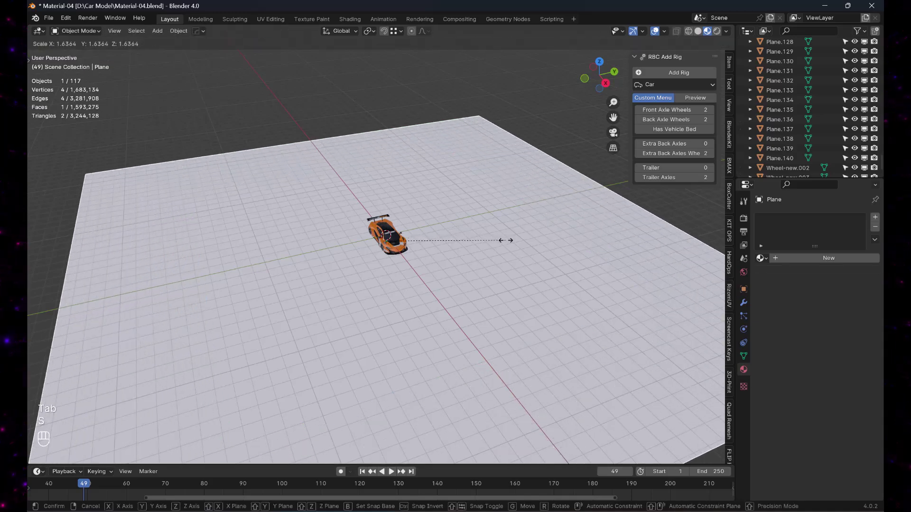
click(499, 241)
mouse_move(468, 244)
alt+middle_down()
mouse_move(451, 246)
mouse_move(462, 242)
alt+middle_up()
scroll(457, 237, down, 1)
- Extrude the ground plane's edge behind the car upward along Z into a wall and adjust the height of its upper edge
key(Tab)
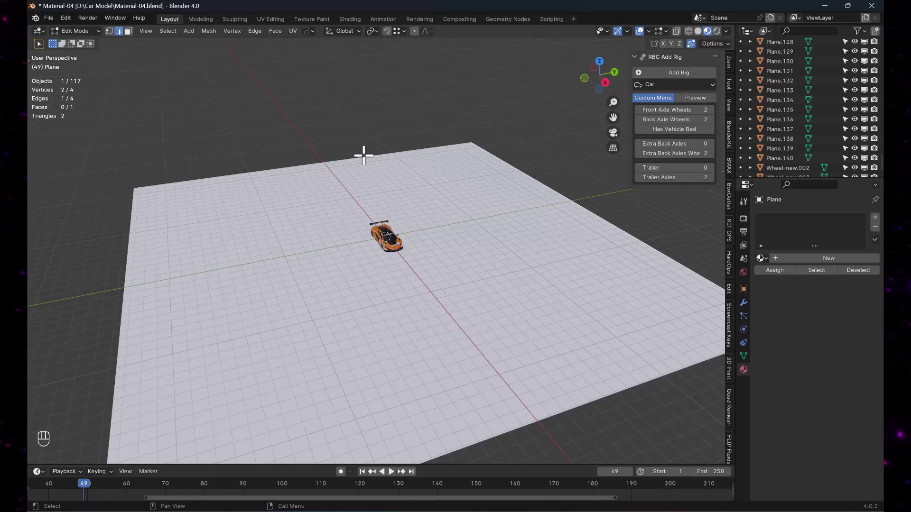
key(e)
key(z)
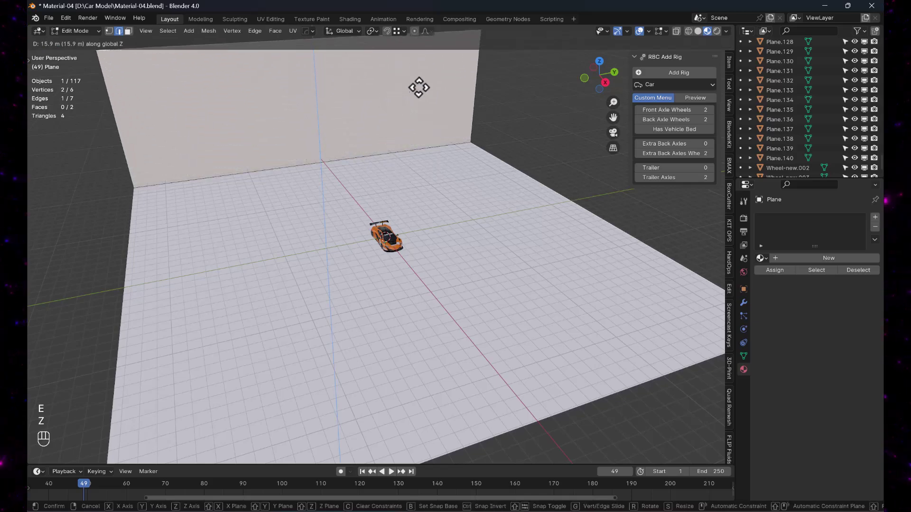
click(414, 85)
scroll(412, 140, down, 3)
alt+middle_drag(364, 232, 383, 214)
scroll(384, 214, up, 2)
scroll(334, 150, up, 2)
key(g)
key(z)
click(335, 91)
- Bevel the edge between floor and wall into a wide, smooth curve with 18 segments
click(292, 229)
key(ctrl+b)
scroll(586, 325, up, 12)
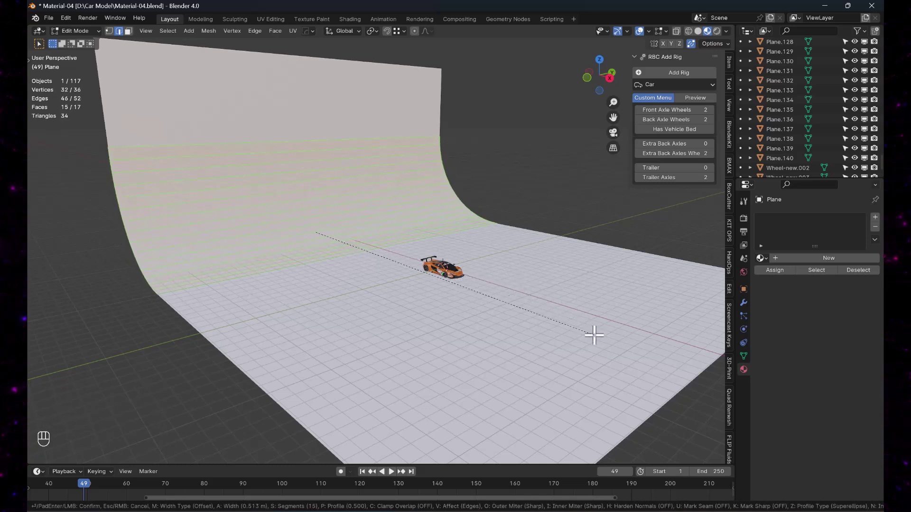
click(596, 336)
- Create a new material for the backdrop and set its base color to black
scroll(531, 316, down, 2)
alt+middle_drag(483, 296, 459, 298)
click(826, 257)
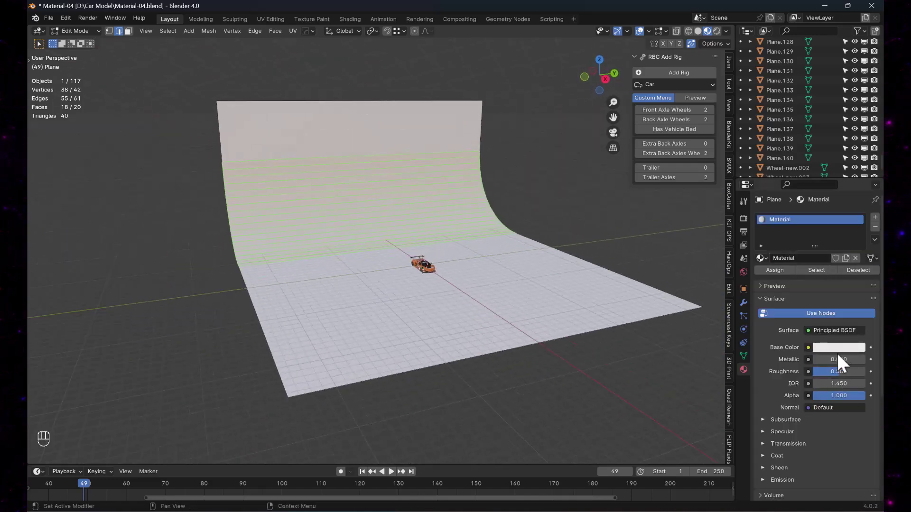
click(838, 348)
drag(856, 254, 855, 287)
- Set the backdrop material's roughness to about 0.43
scroll(479, 302, up, 6)
alt+middle_drag(492, 292, 413, 319)
scroll(405, 336, up, 3)
scroll(412, 319, up, 1)
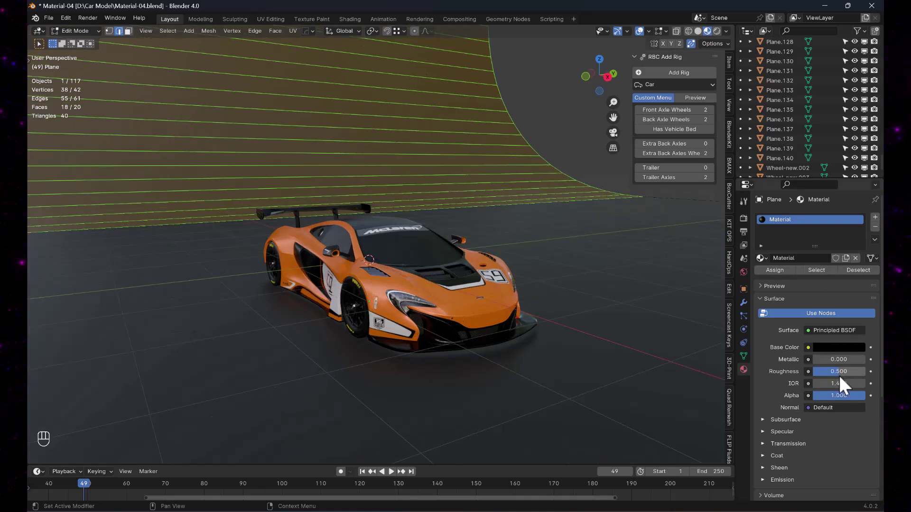
drag(838, 372, 834, 372)
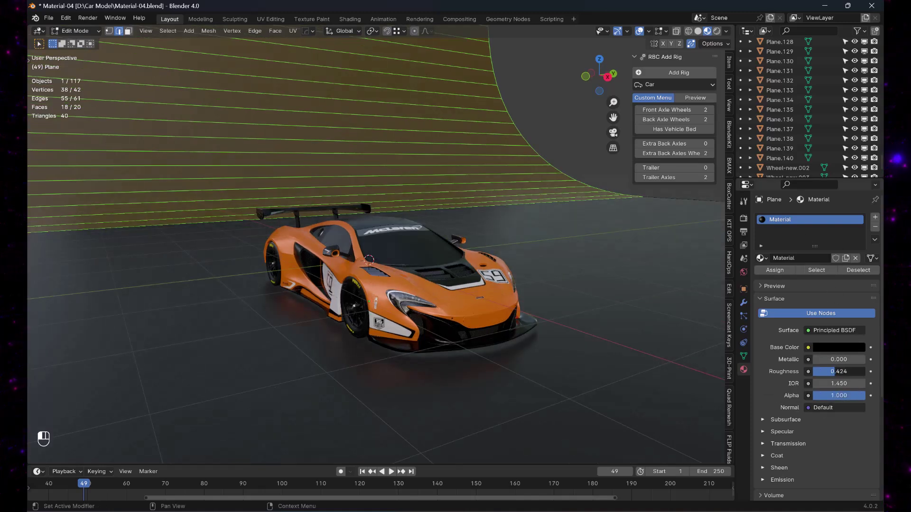
- Return the backdrop to Object Mode and shade it smooth
scroll(548, 326, down, 3)
alt+middle_drag(549, 325, 425, 266)
scroll(460, 306, down, 3)
key(Tab)
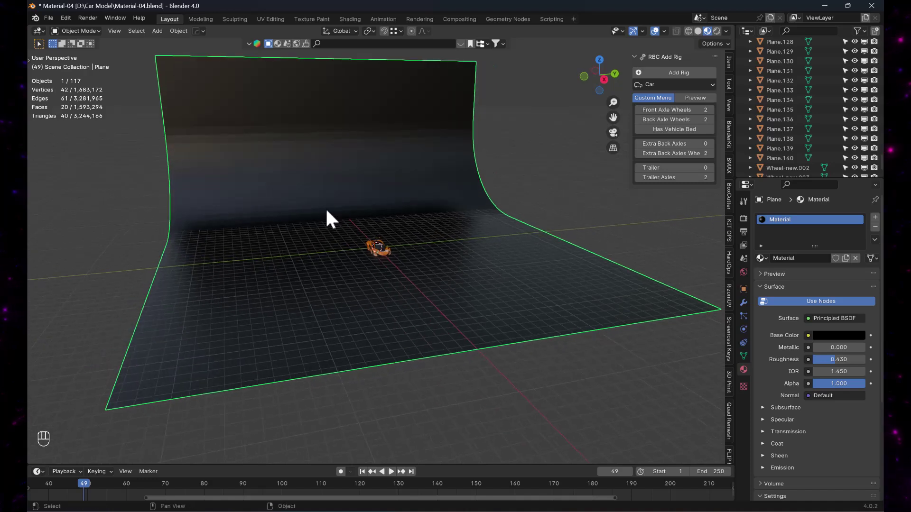
right_click(284, 192)
click(283, 192)
- Split the 3D viewport into two side-by-side views of the car, with the narrower one about a third of the width
alt+middle_drag(340, 224, 366, 265)
alt+right_drag(366, 264, 424, 283)
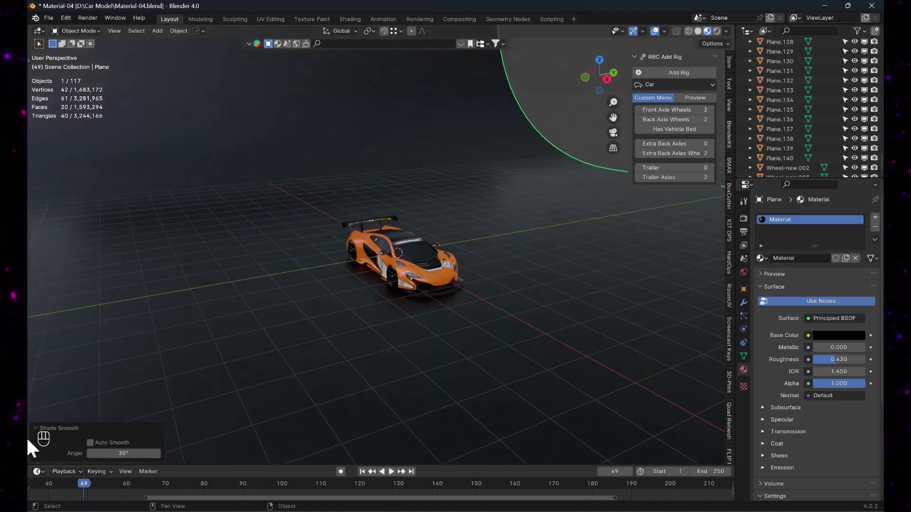
drag(28, 460, 252, 438)
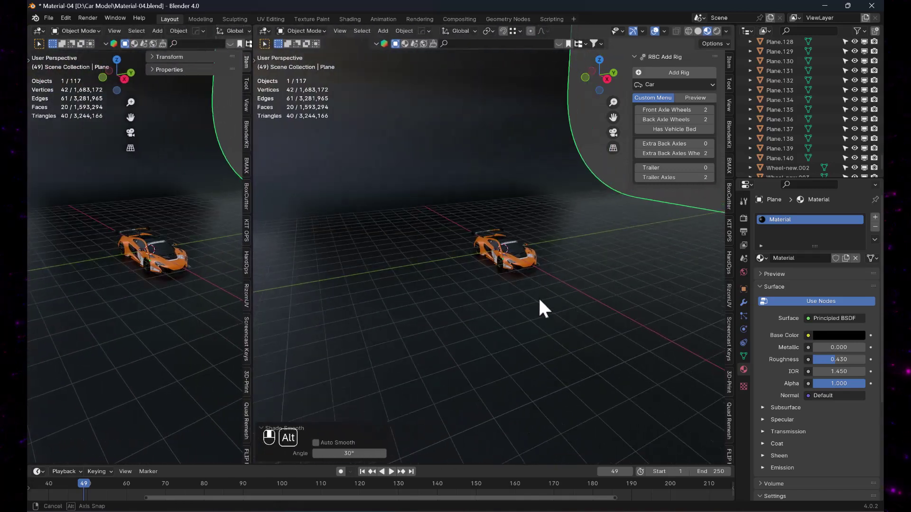
- Add an area light at the car and raise it along Z above the roof
alt+middle_drag(539, 300, 521, 285)
alt+drag(521, 285, 511, 271)
key(shift+a)
mouse_move(510, 270)
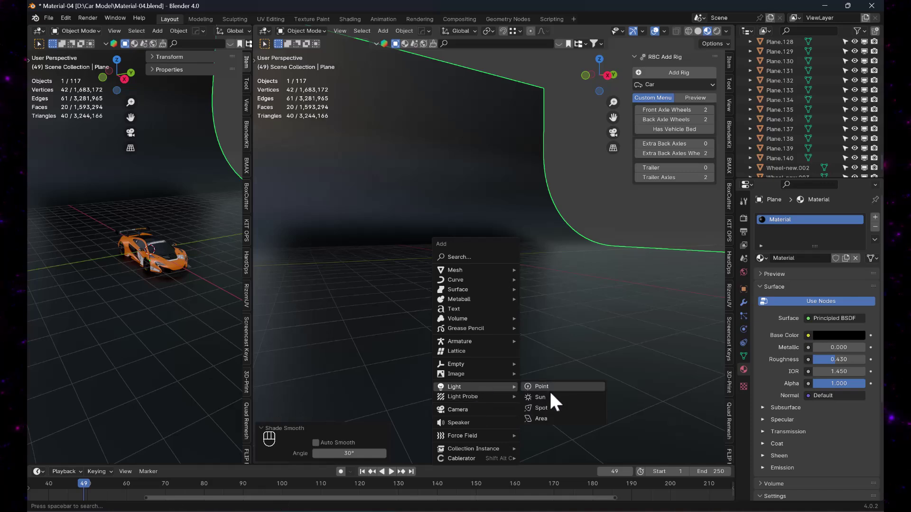
click(550, 418)
key(g)
key(z)
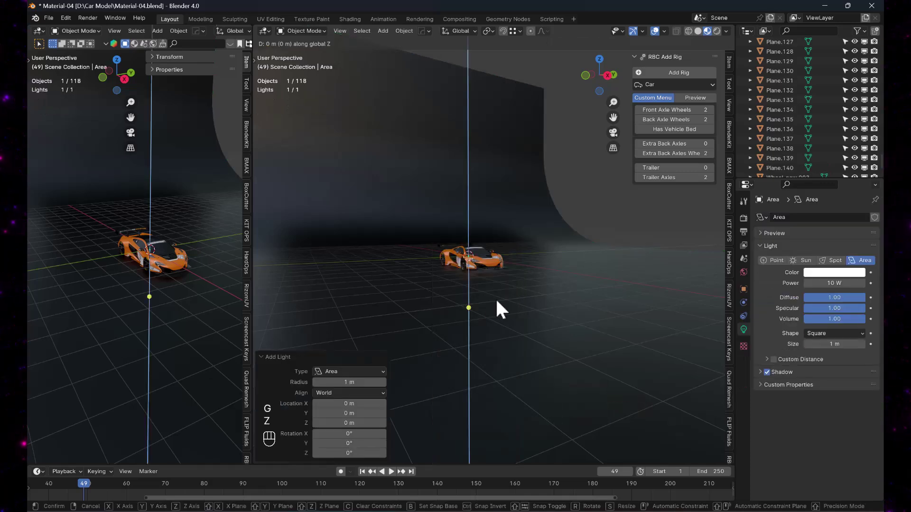
click(500, 206)
- Move the area light about 5.98 m behind the car along negative X and rotate it about 60.7° around Y
alt+drag(500, 205, 534, 264)
scroll(508, 294, down, 3)
key(g)
key(x)
click(464, 277)
key(r)
key(x)
key(y)
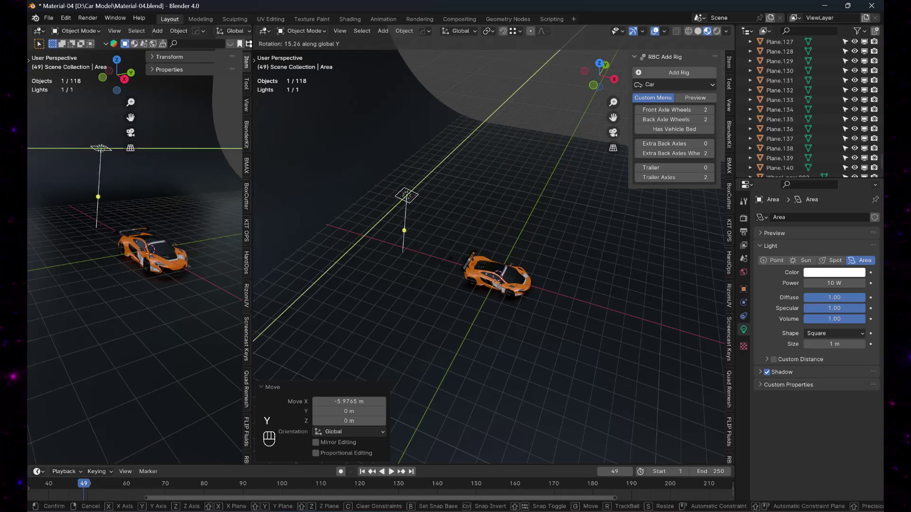
click(399, 227)
- Enlarge the rear area light, stretch it along Y into a wide rectangle, and scale it by a further 1.242
key(s)
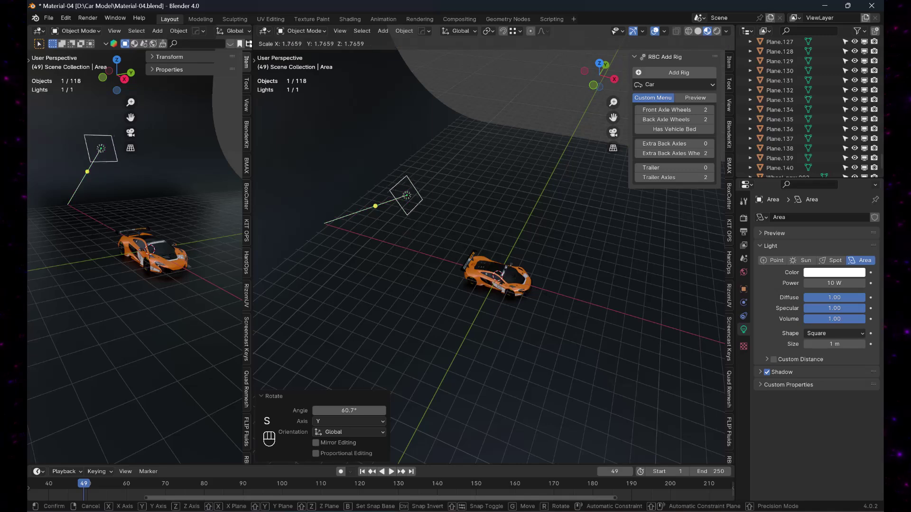
click(613, 330)
key(s)
key(y)
click(633, 448)
key(s)
click(543, 366)
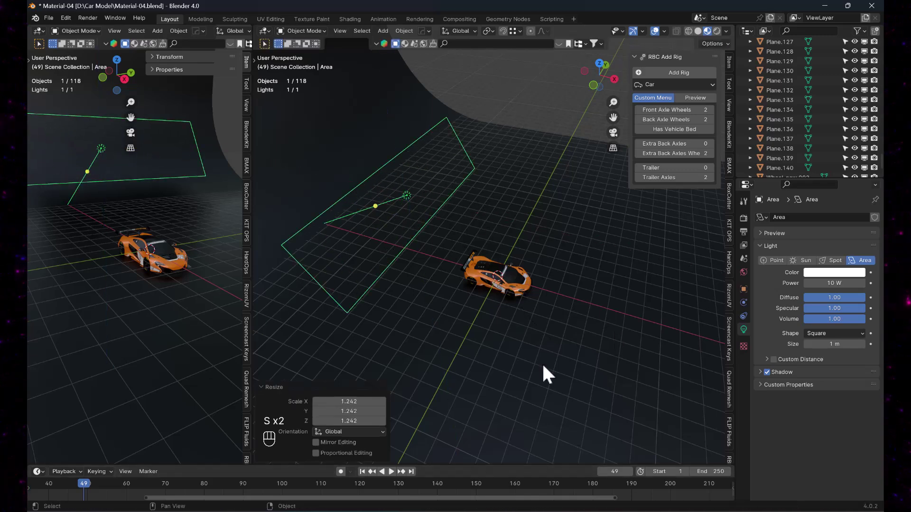
click(514, 312)
key(shift+a)
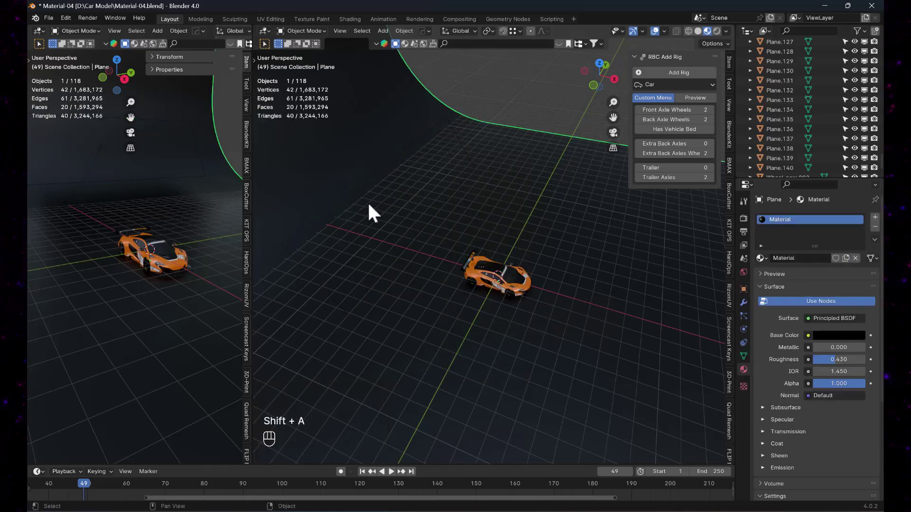
click(365, 201)
- Add a second area light and raise it about 5.84 m along Z directly above the car
alt+middle_drag(445, 268, 510, 280)
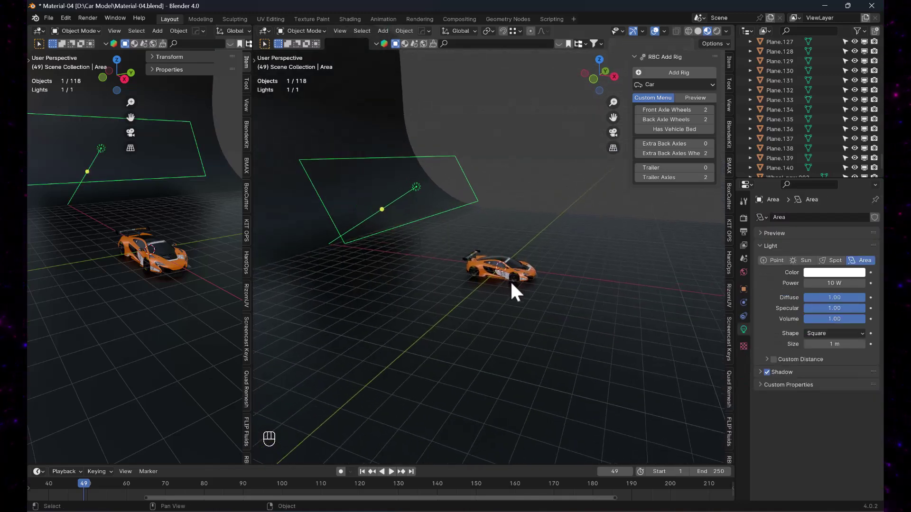
key(shift+a)
mouse_move(510, 281)
click(551, 313)
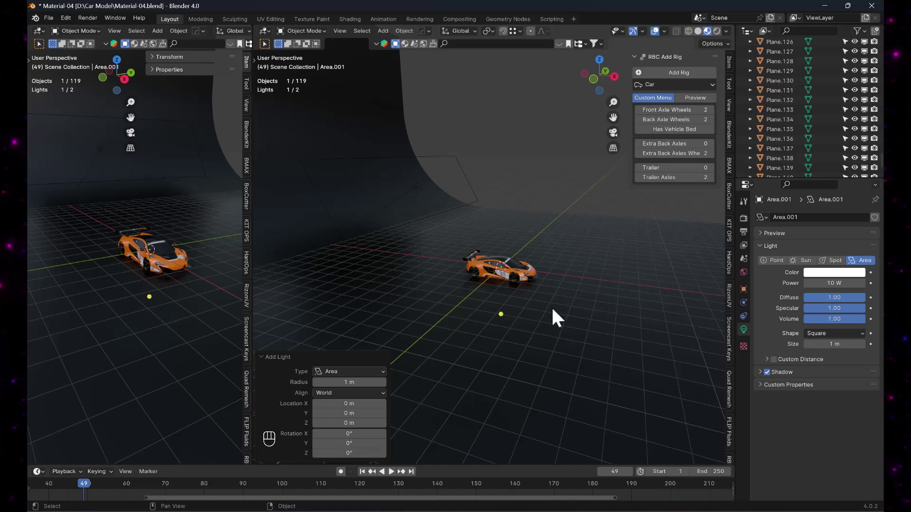
key(g)
key(z)
click(544, 219)
- Scale up the overhead area light and narrow it to 0.725 along Y
key(s)
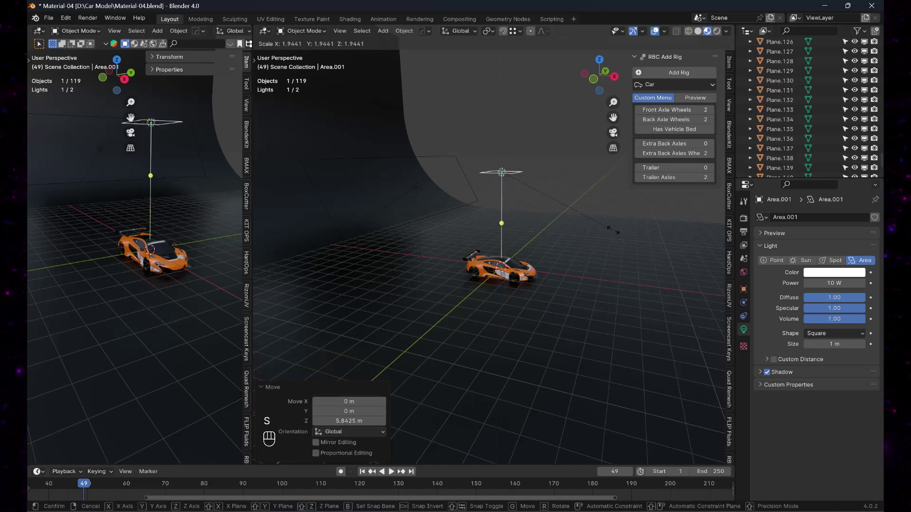
click(620, 245)
alt+middle_drag(581, 238, 509, 241)
key(s)
key(y)
click(525, 284)
- Add a third area light and raise it along Z above the car
scroll(525, 284, down, 2)
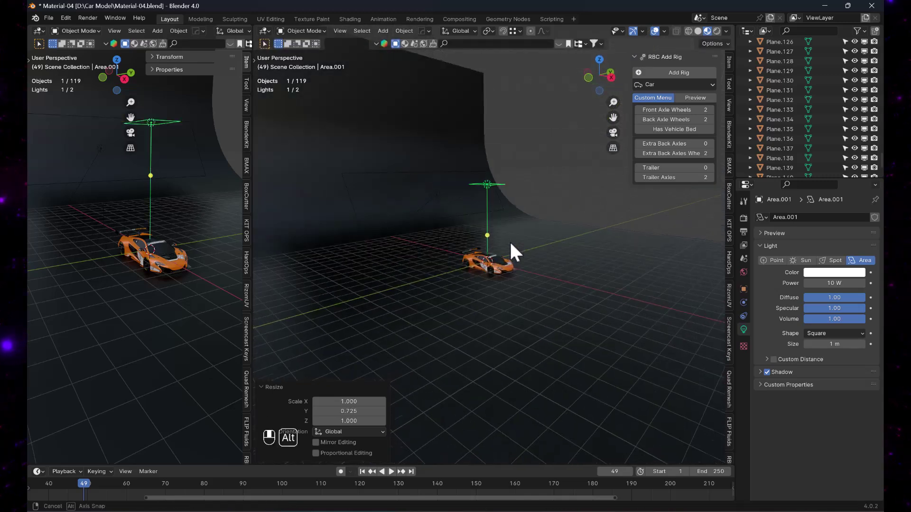
mouse_move(506, 288)
alt+middle_down()
mouse_move(544, 280)
mouse_move(499, 292)
alt+middle_up()
key(shift+a)
mouse_move(499, 292)
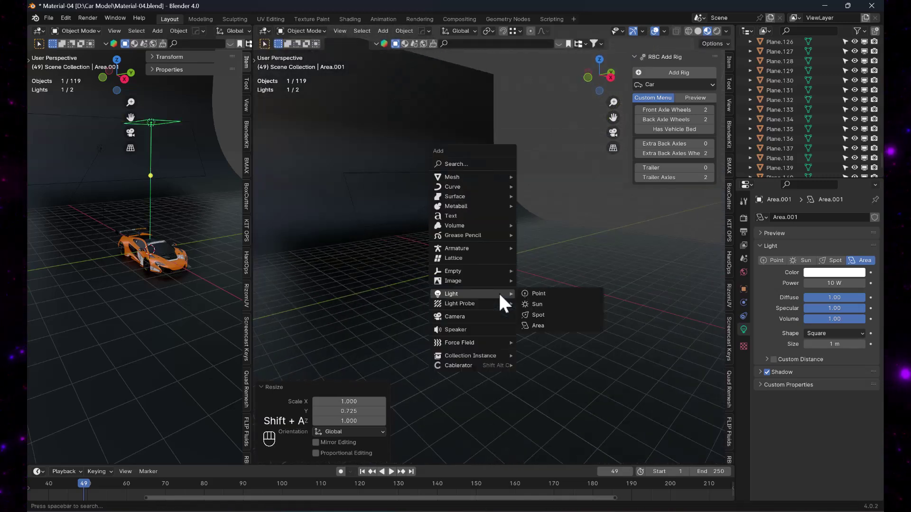
click(549, 328)
alt+middle_drag(545, 270, 534, 291)
key(g)
key(z)
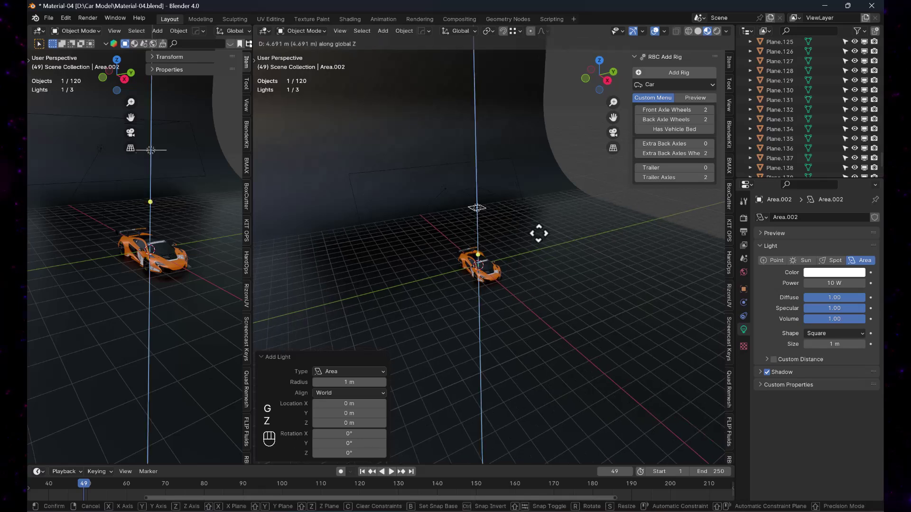
click(540, 237)
- Move the third area light along negative Y to the car's side and rotate it 90° around X
key(g)
key(y)
click(465, 271)
key(r)
key(z)
key(x)
key(KP_9)
key(KP_0)
key(KP_Enter)
- Lower the side area light about 3.84 m along Z to the level of the car
key(g)
key(z)
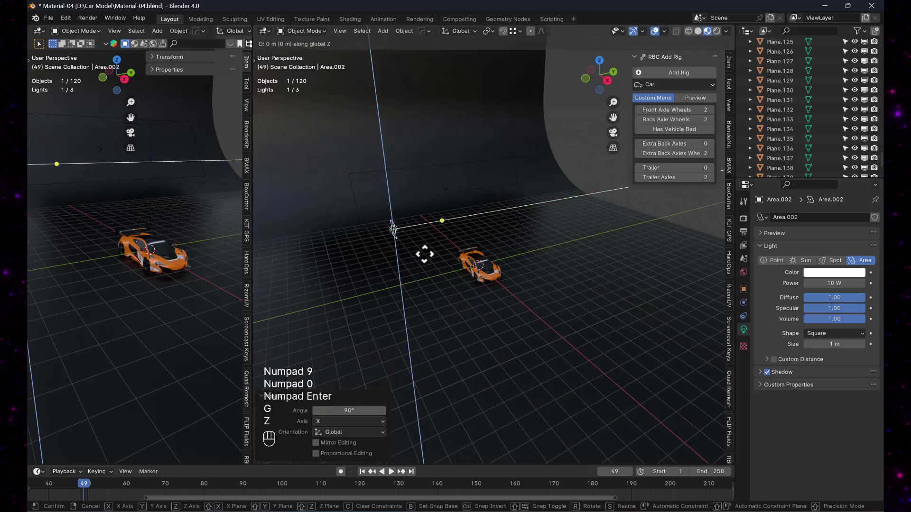
click(428, 302)
- Widen the side area light along X and scale it by 1.536 along Z
alt+middle_drag(429, 306, 559, 324)
key(s)
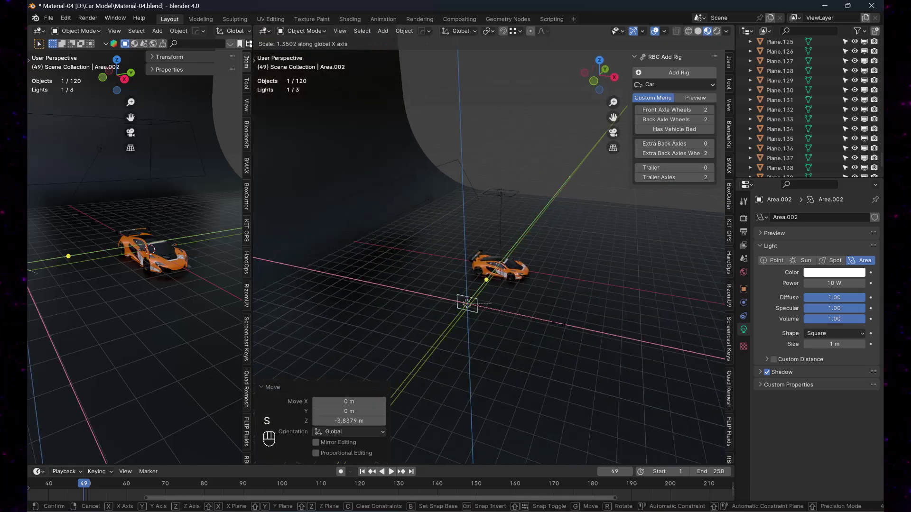
click(665, 322)
alt+drag(526, 316, 541, 281)
key(s)
key(z)
click(536, 340)
- Duplicate the side light about 12.6 m along Y to the car's opposite side and rotate the copy 180° around Z
alt+middle_drag(536, 340, 452, 280)
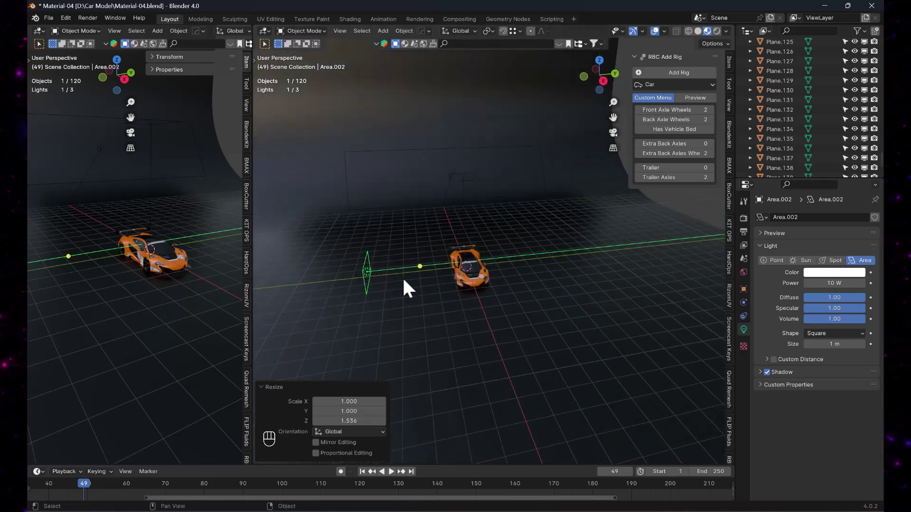
key(shift+d)
middle_drag(364, 277, 474, 270)
click(556, 263)
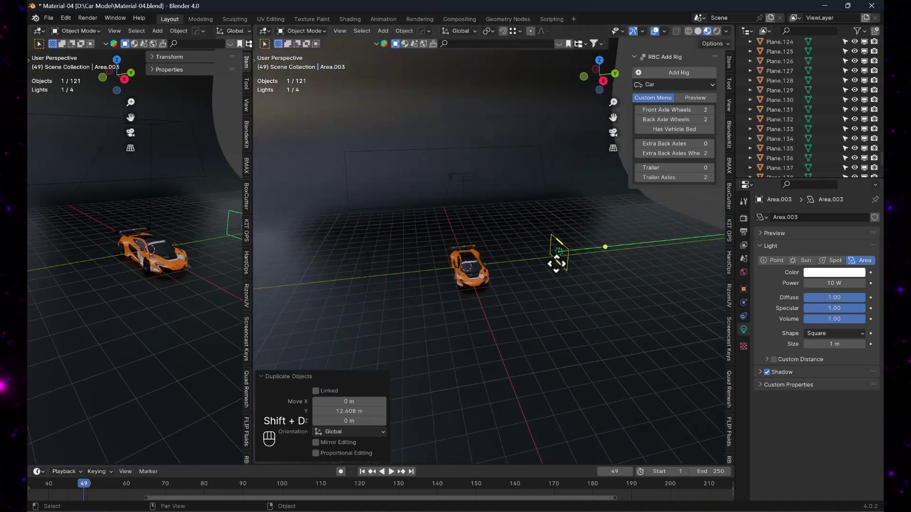
text(rz)
text(1)
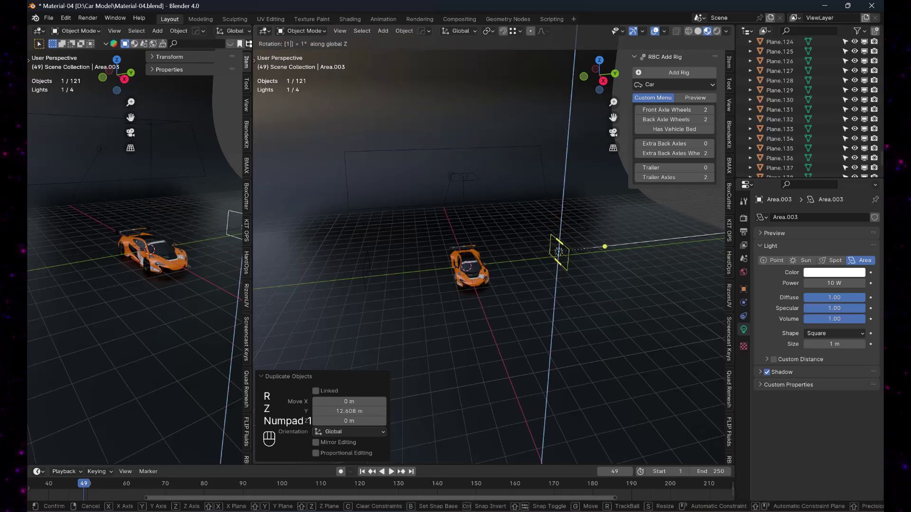
text(80)
key(Return)
- Duplicate the overhead area light and place the copy about 5.26 m forward along X, in front of the car
scroll(572, 238, down, 1)
alt+middle_drag(572, 237, 520, 245)
click(490, 193)
key(shift+d)
key(x)
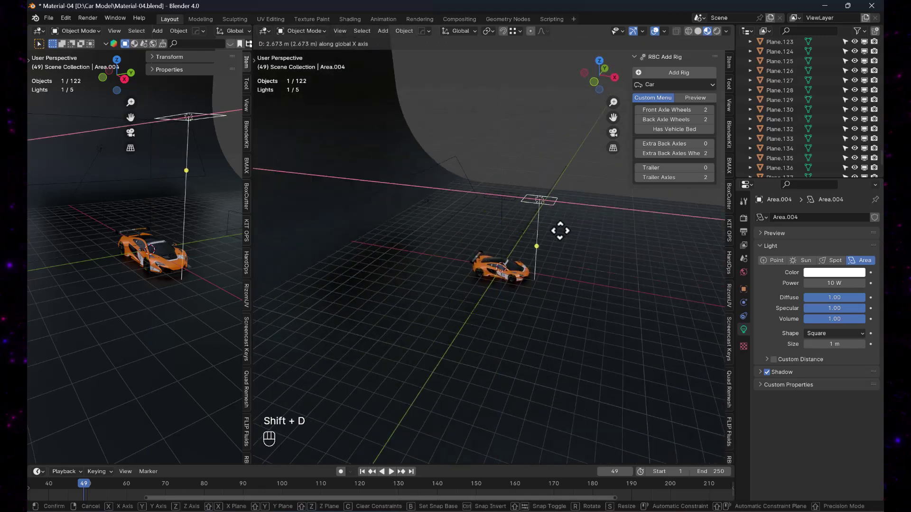
click(591, 227)
- Rotate the front area light around Y so that it aims down at the car's hood
key(r)
key(z)
key(x)
key(y)
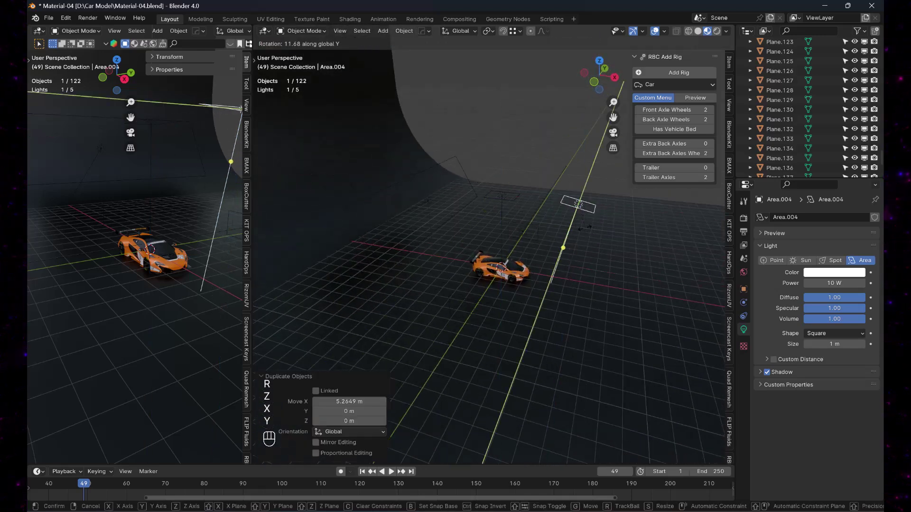
click(582, 218)
- Scale the front area light to 0.585, stretch it along Y into a wide strip, and scale it by 0.911
key(s)
click(577, 212)
key(s)
key(z)
right_click(618, 206)
alt+drag(622, 204, 564, 225)
key(s)
key(y)
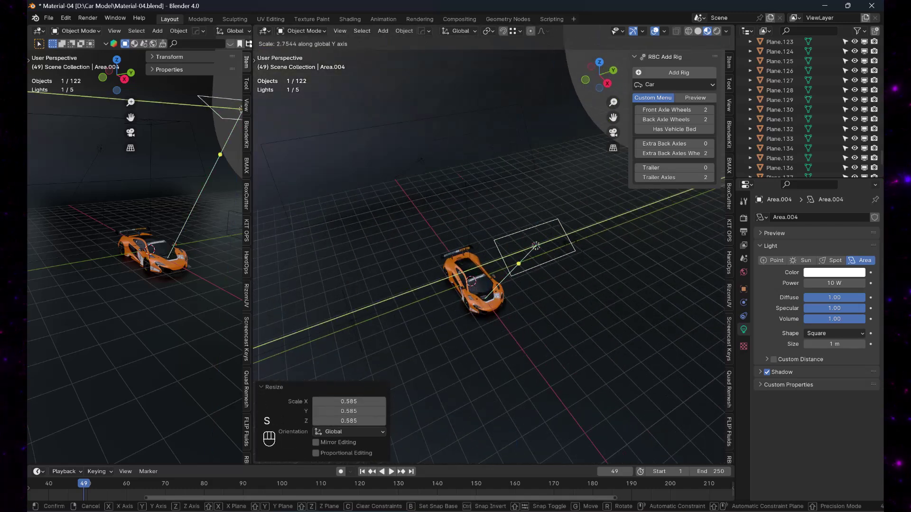
click(560, 315)
key(s)
click(557, 310)
alt+drag(556, 309, 571, 280)
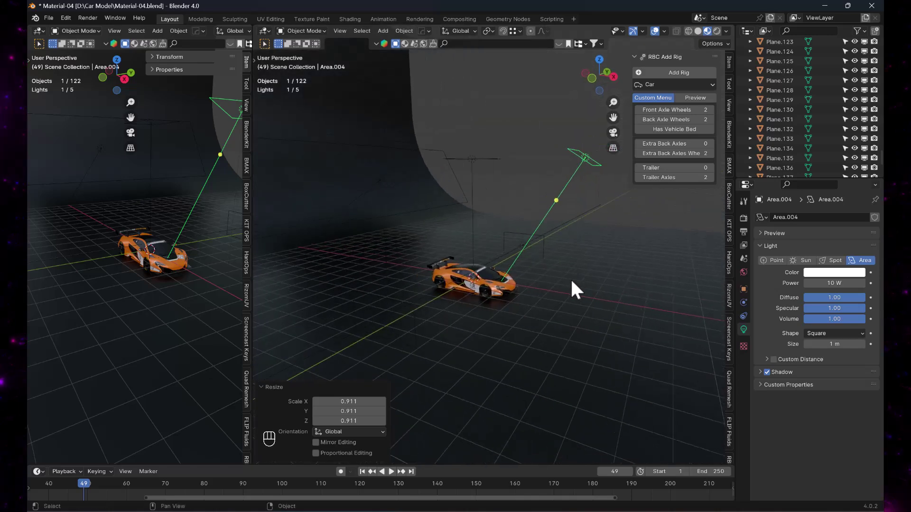
- Tint the front area light a warm cream colour, with hue about 0.102 and saturation about 0.391
click(837, 273)
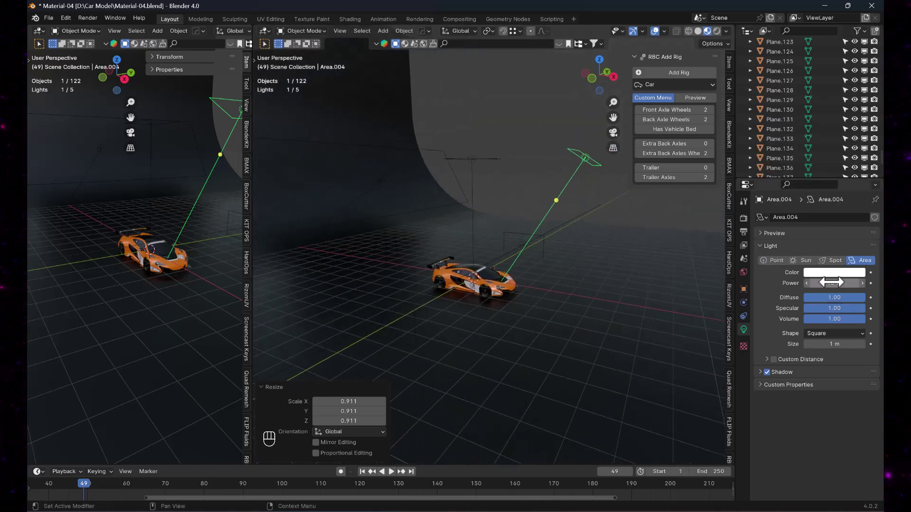
click(829, 272)
drag(805, 170, 803, 171)
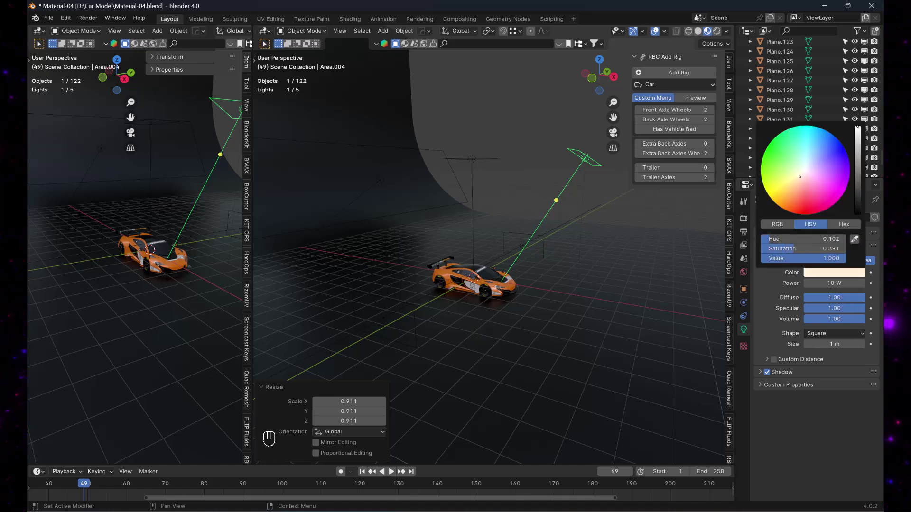
- Switch the narrow viewport to Rendered shading and set the front area light's power to 50 W
scroll(542, 289, down, 2)
alt+middle_drag(503, 289, 484, 259)
scroll(474, 291, up, 2)
key(z)
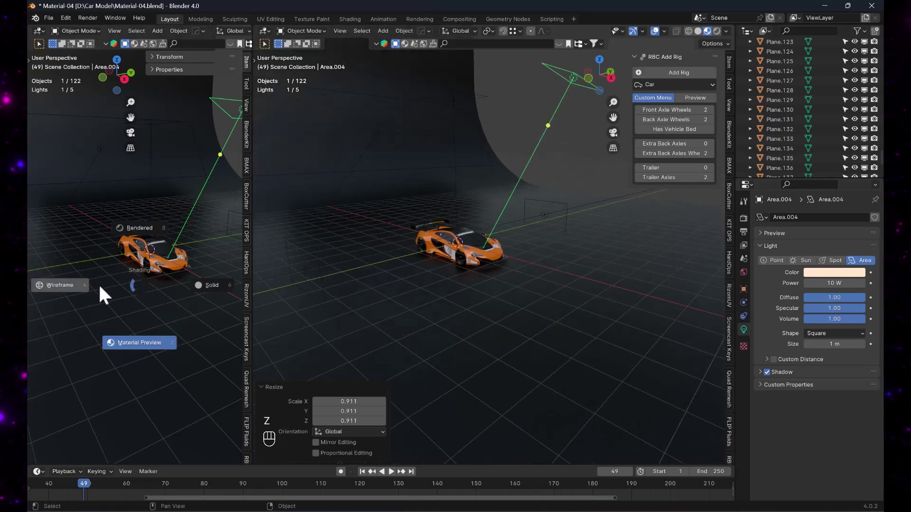
click(133, 234)
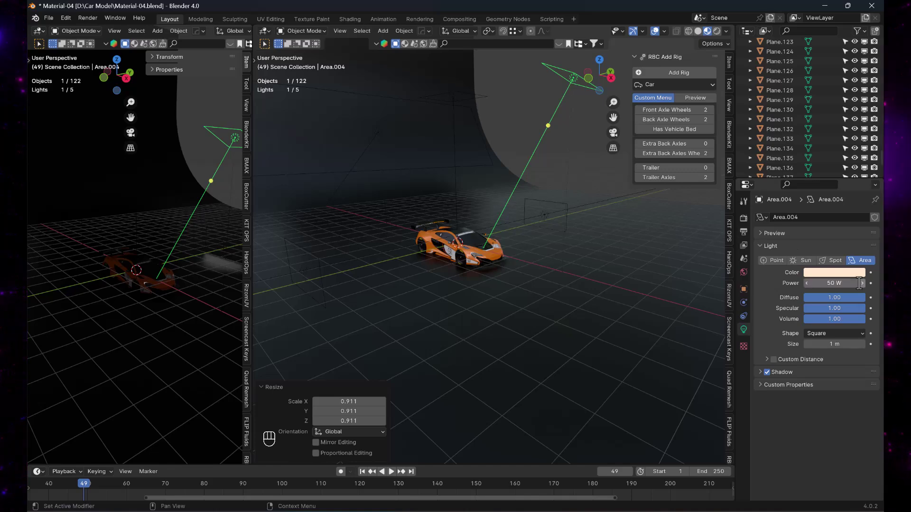
shift+middle_drag(411, 232, 428, 240)
- Set the power of the large rear area light and the side area light to 200 W
click(406, 175)
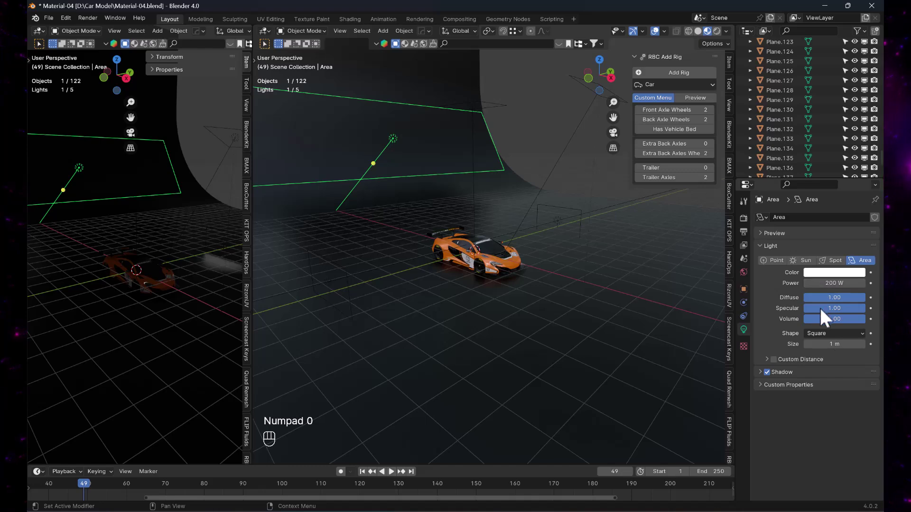
click(560, 224)
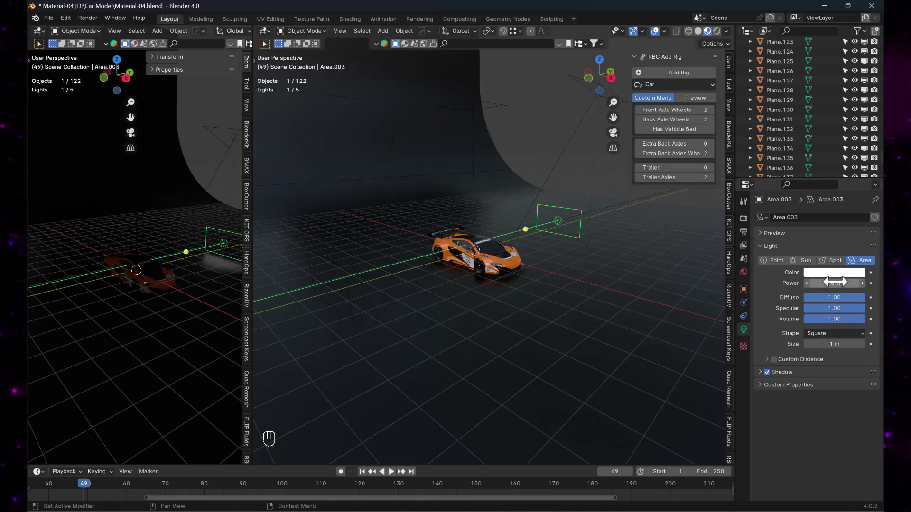
alt+drag(209, 283, 136, 282)
mouse_move(137, 282)
alt+middle_down()
mouse_move(128, 281)
mouse_move(159, 288)
mouse_move(148, 281)
alt+middle_up()
scroll(98, 287, up, 4)
click(346, 293)
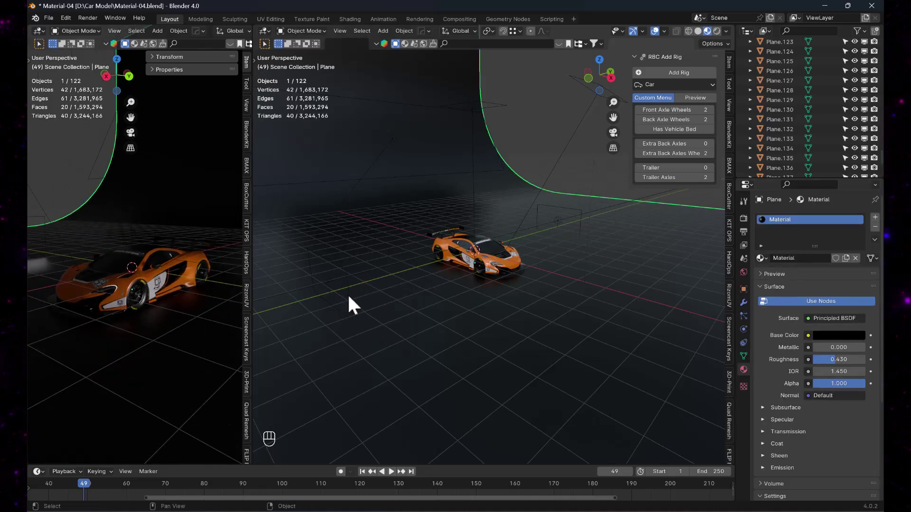
text(200)
key(Return)
alt+drag(150, 326, 165, 295)
shift+middle_drag(165, 296, 161, 297)
- Enter a new power for the front area light and set the overhead area light's power to 500 W
click(193, 167)
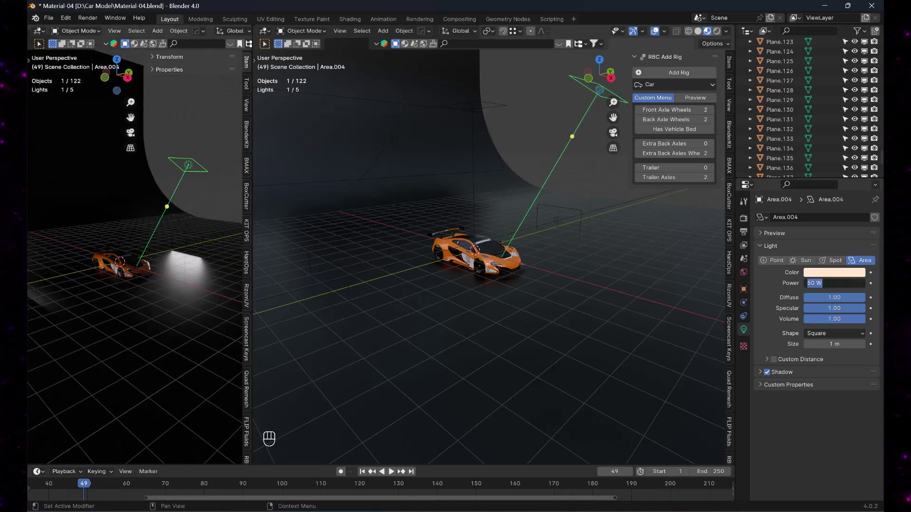
key(Return)
alt+drag(197, 266, 151, 190)
click(104, 132)
click(834, 283)
text(50)
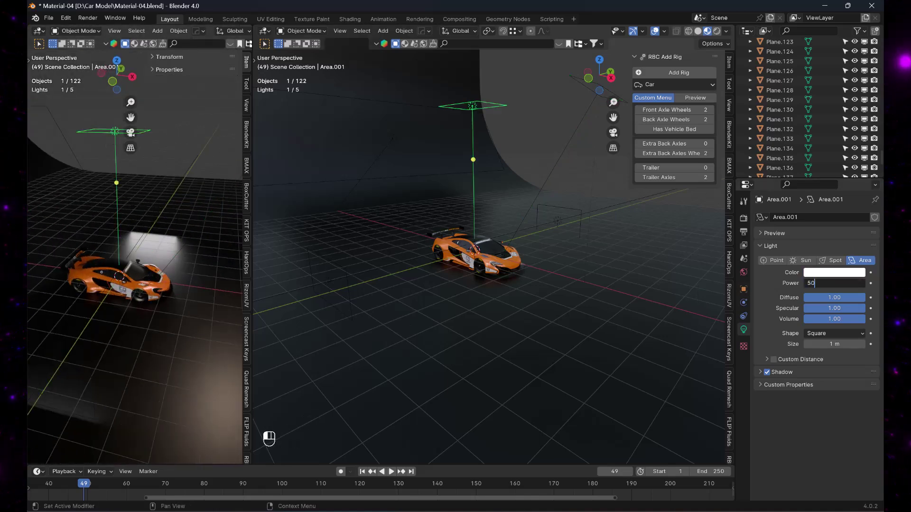
text(0)
key(Return)
- Set the large rear area light's power to 1000 W and scale the light by 1.371
alt+drag(105, 324, 140, 224)
click(139, 224)
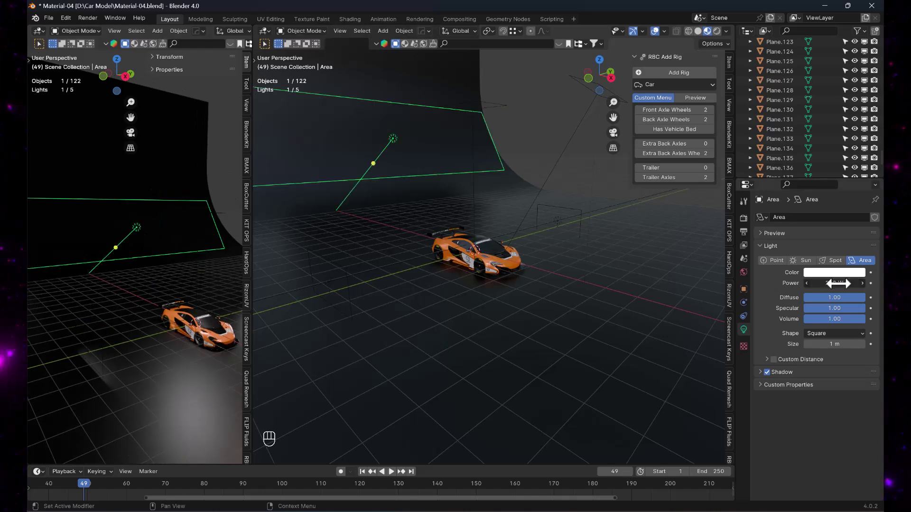
key(Return)
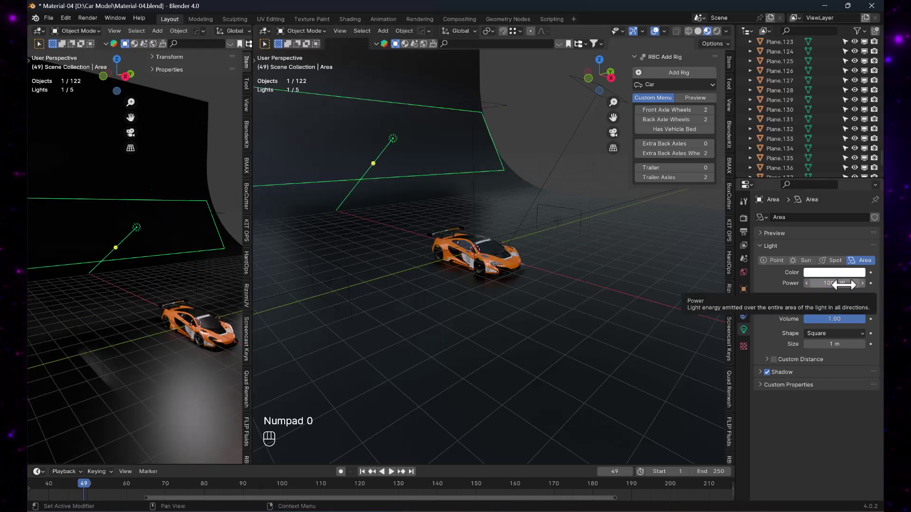
key(s)
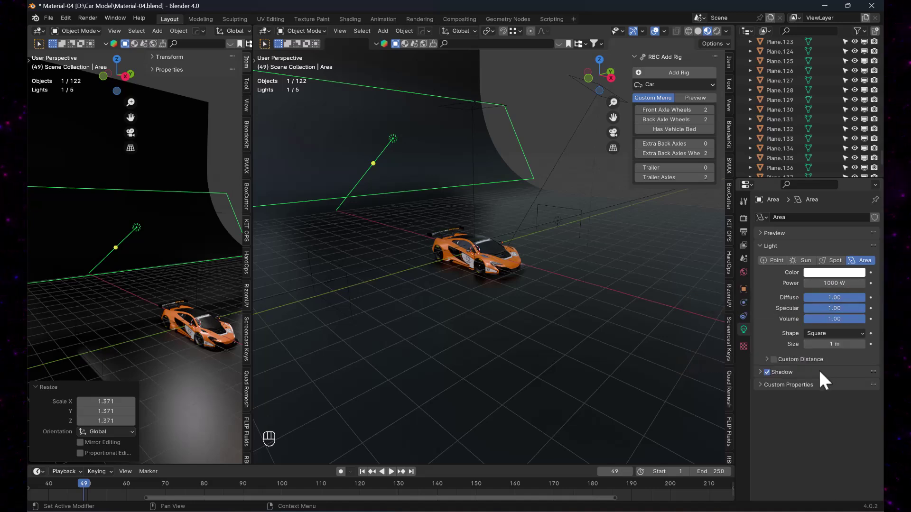
- Change the scene's render engine to Cycles
scroll(131, 309, down, 3)
shift+middle_drag(132, 308, 121, 314)
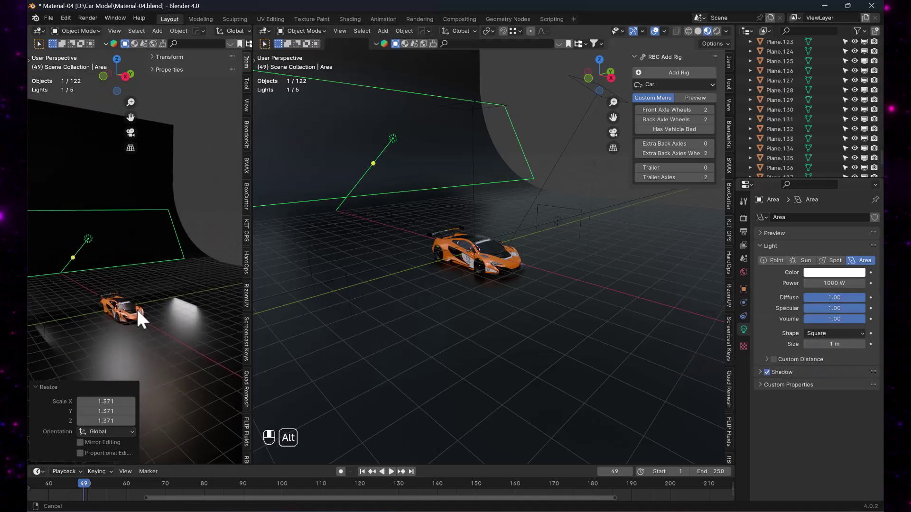
click(744, 218)
click(824, 250)
scroll(129, 311, up, 1)
mouse_move(129, 311)
shift+middle_down()
mouse_move(158, 292)
mouse_move(111, 280)
mouse_move(138, 314)
shift+middle_up()
scroll(164, 298, up, 4)
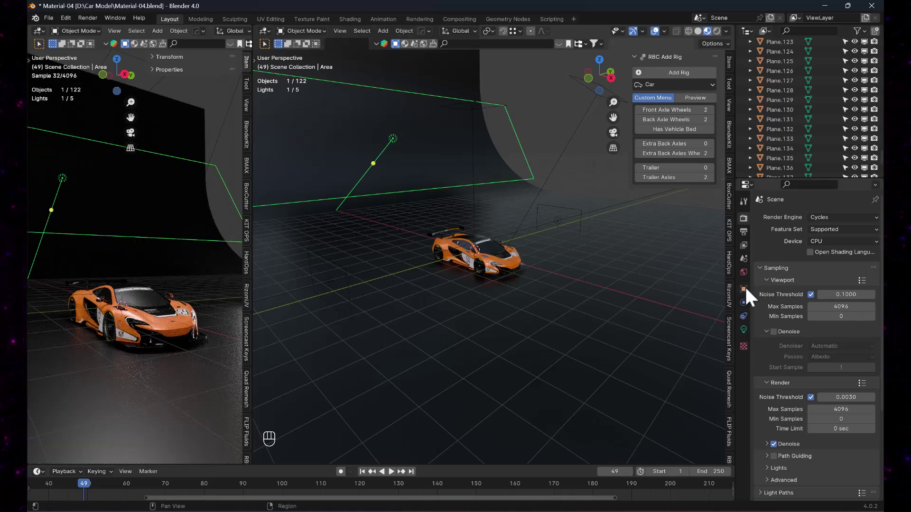
- Set the large rear area light's power to 5000 W
click(742, 329)
drag(818, 285, 852, 284)
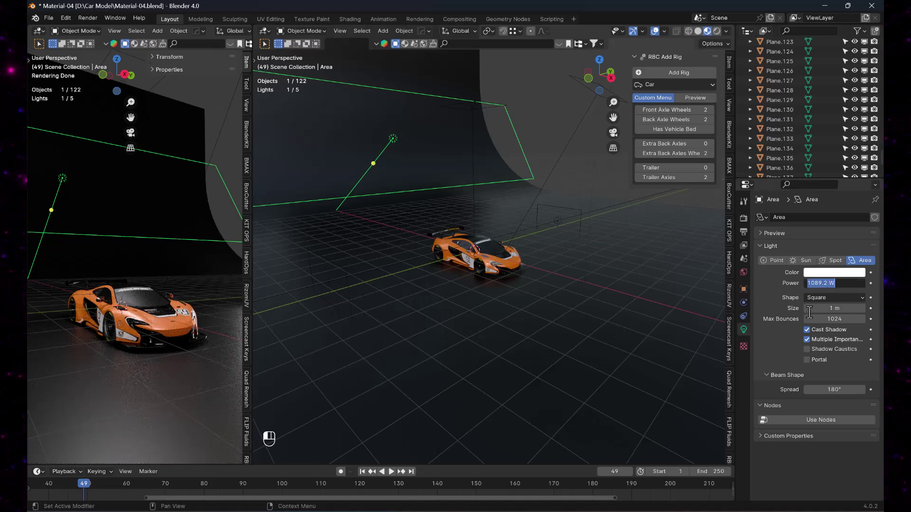
key(Return)
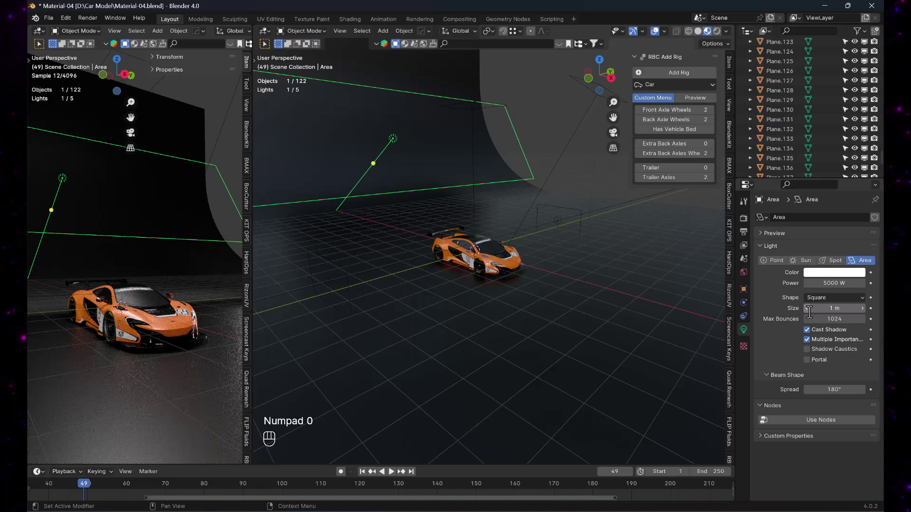
- Add a camera to the scene
alt+middle_drag(184, 326, 150, 330)
scroll(478, 286, down, 1)
click(514, 256)
key(shift+a)
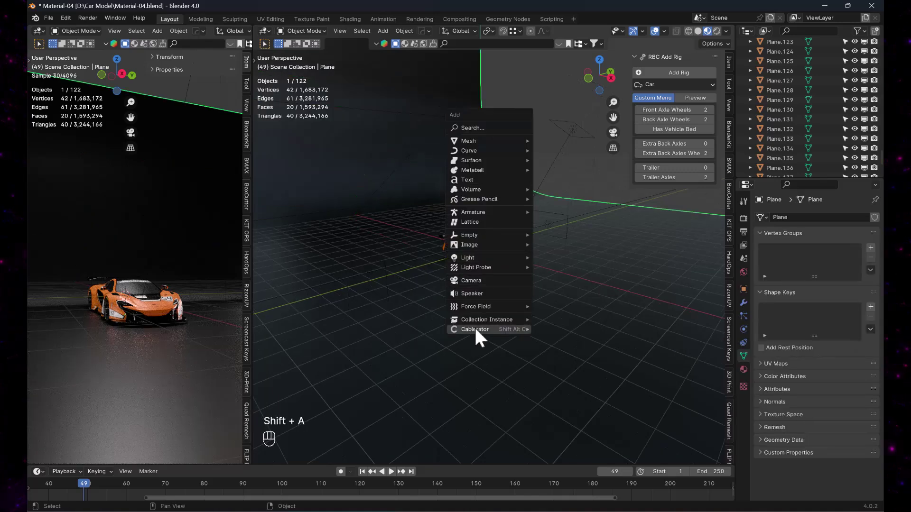
click(478, 280)
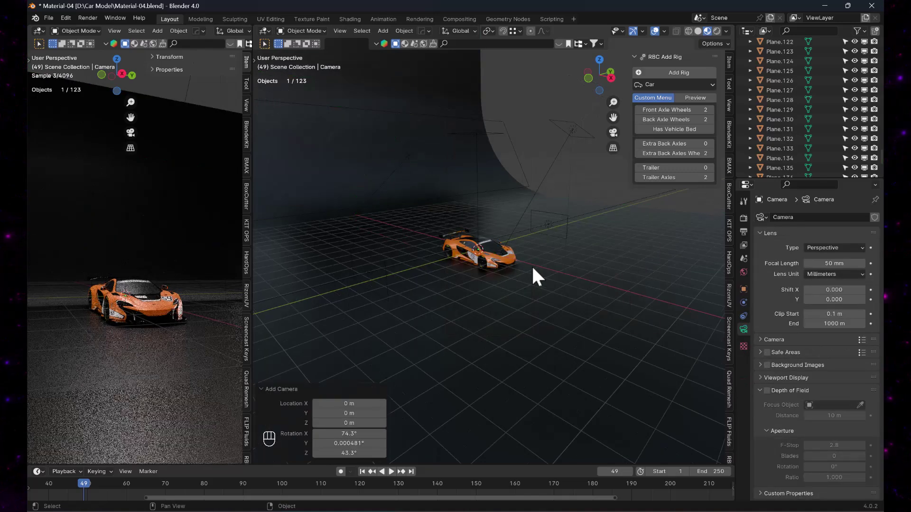
- Move the camera along X to the front of the car and rotate it 43.1° around Z to straighten it
key(g)
key(x)
click(609, 297)
alt+drag(609, 297, 501, 327)
scroll(516, 326, up, 1)
key(r)
key(z)
click(520, 299)
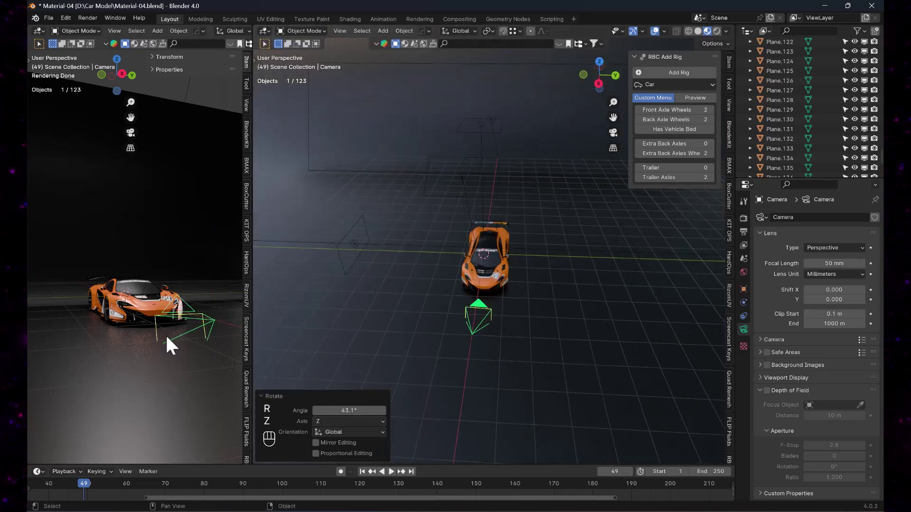
- Make the new camera active and align it to a front three-quarter view of the whole car
alt+drag(167, 331, 167, 338)
scroll(162, 327, up, 2)
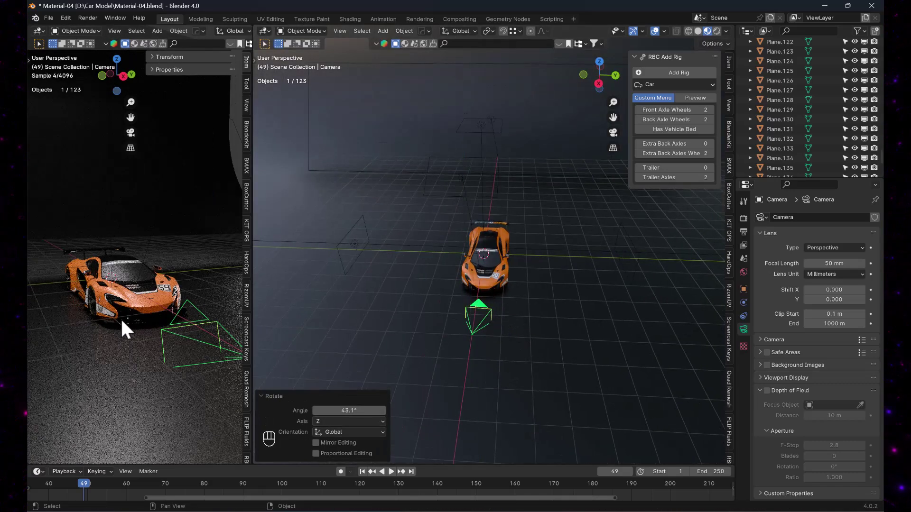
key(shift+ctrl+KP_0)
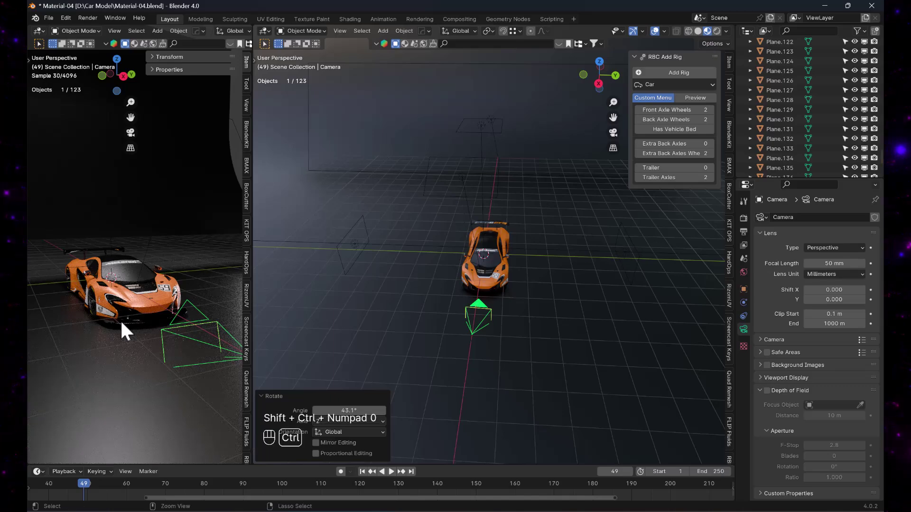
key(ctrl+KP_0)
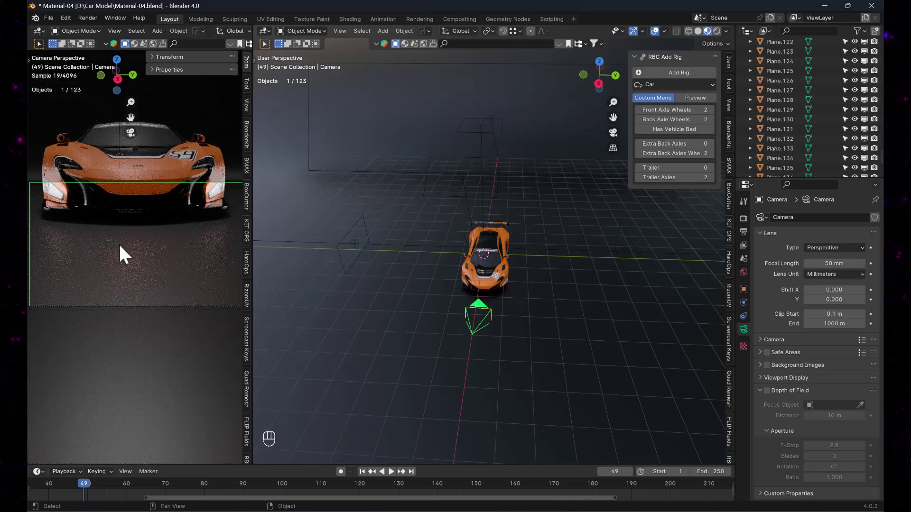
alt+middle_drag(120, 255, 127, 273)
scroll(133, 269, down, 5)
mouse_move(134, 268)
alt+mouse_down()
mouse_move(139, 244)
mouse_move(140, 277)
alt+mouse_up()
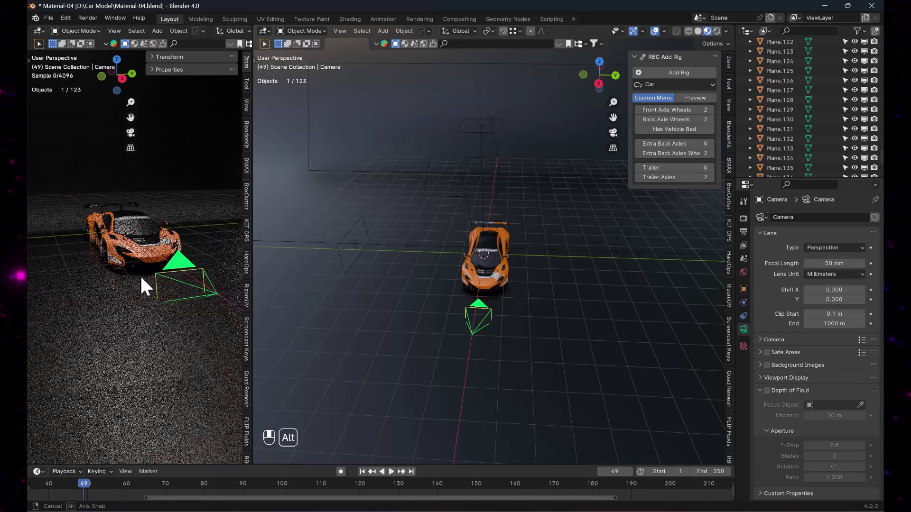
scroll(143, 275, down, 1)
key(shift+ctrl+KP_0)
key(ctrl+alt+KP_0)
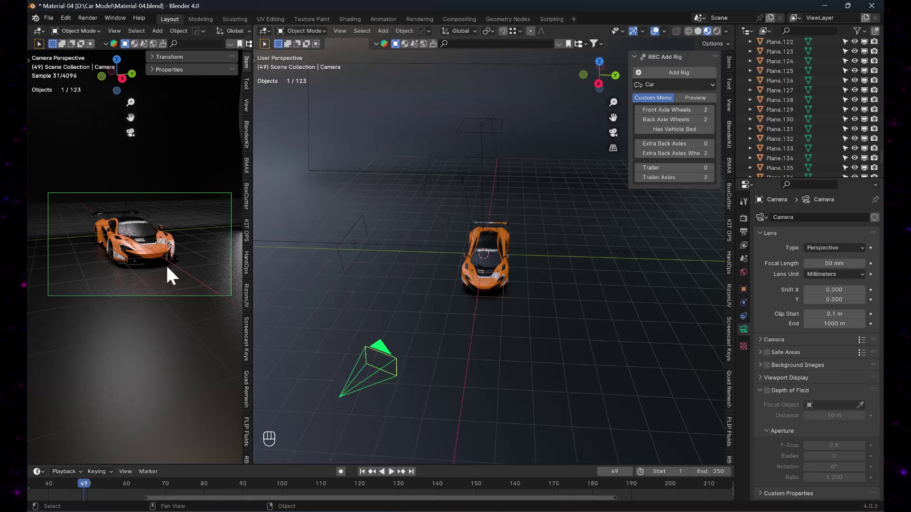
- Widen the camera viewport, lock the camera to the view, and bring it closer until the car fills the frame
drag(254, 304, 406, 301)
key(n)
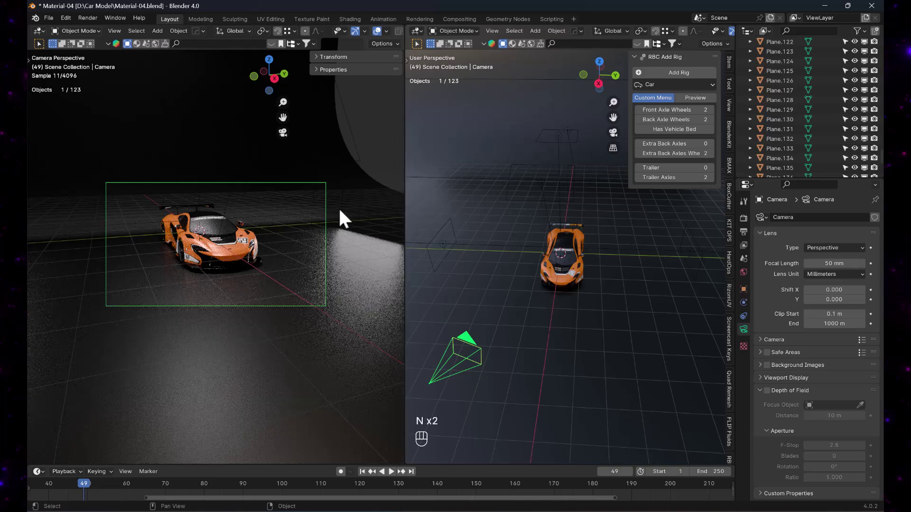
click(401, 104)
click(341, 177)
key(n)
scroll(229, 243, up, 1)
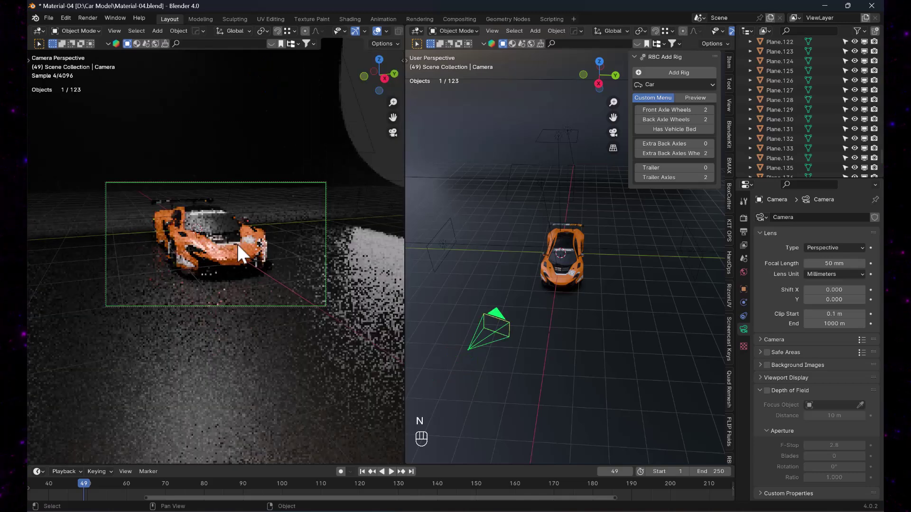
scroll(209, 260, up, 1)
shift+middle_drag(212, 255, 218, 256)
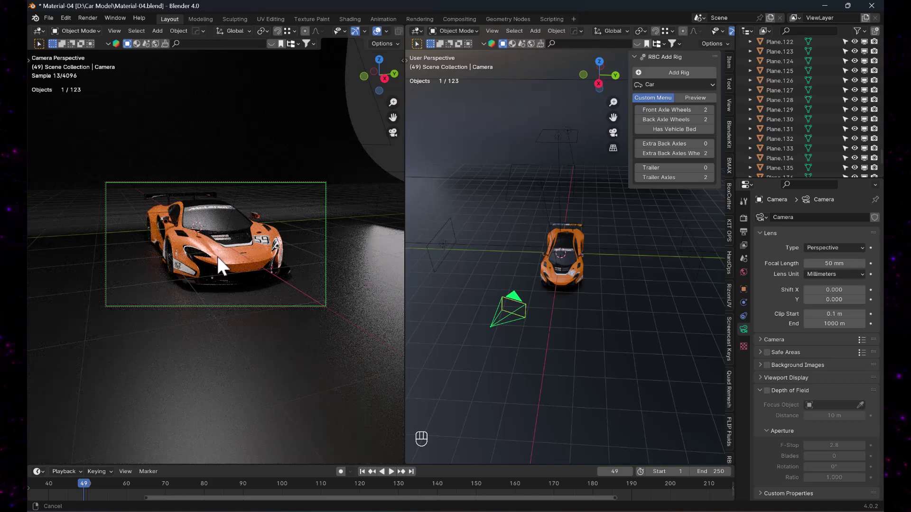
- Move the large rear area light -1.2935 m along X and scale it by 1.776
click(525, 161)
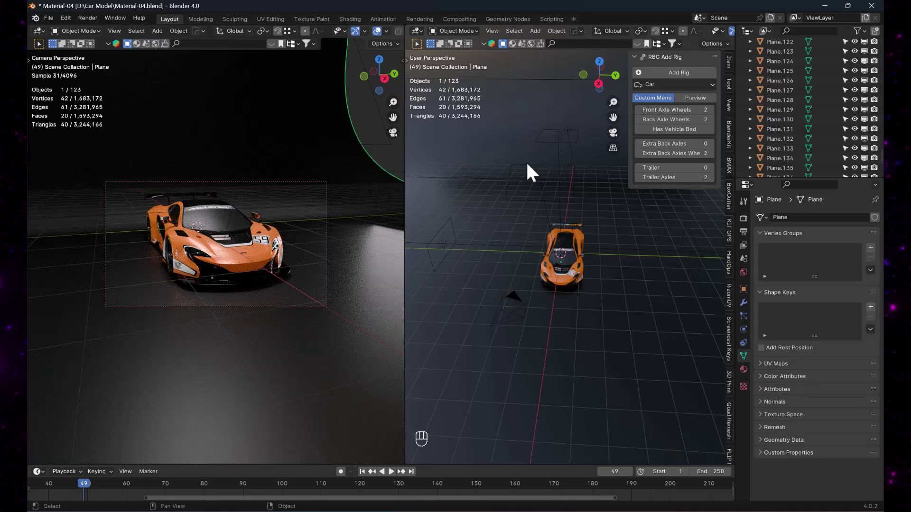
click(509, 177)
middle_drag(575, 229, 657, 257)
click(570, 124)
click(560, 152)
scroll(560, 190, down, 3)
scroll(640, 256, down, 2)
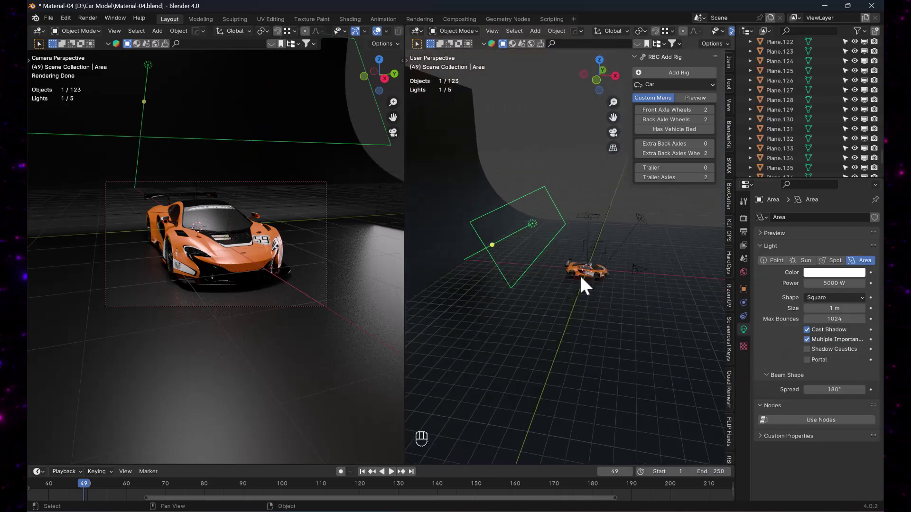
key(g)
key(x)
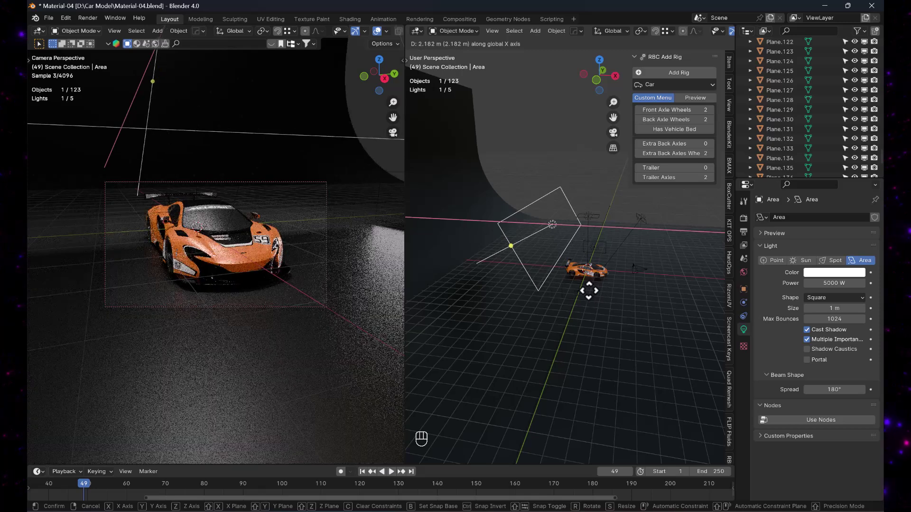
click(558, 285)
key(s)
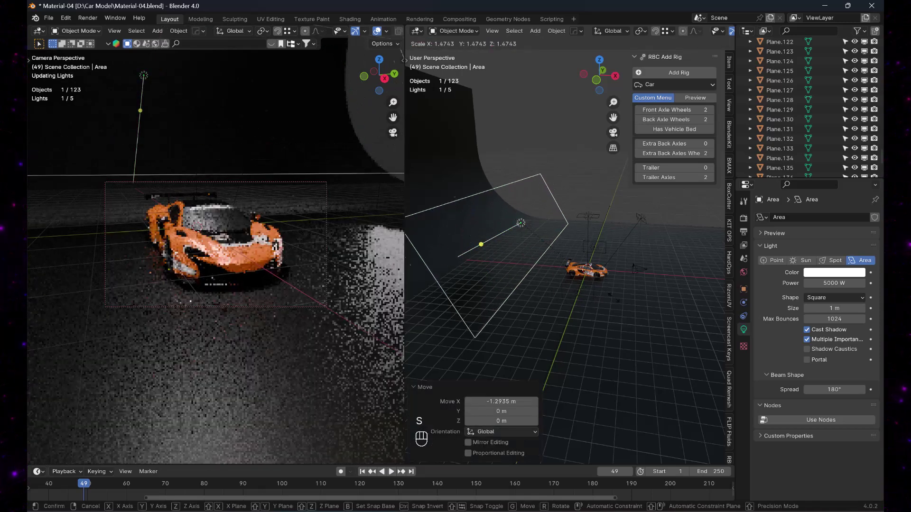
click(639, 303)
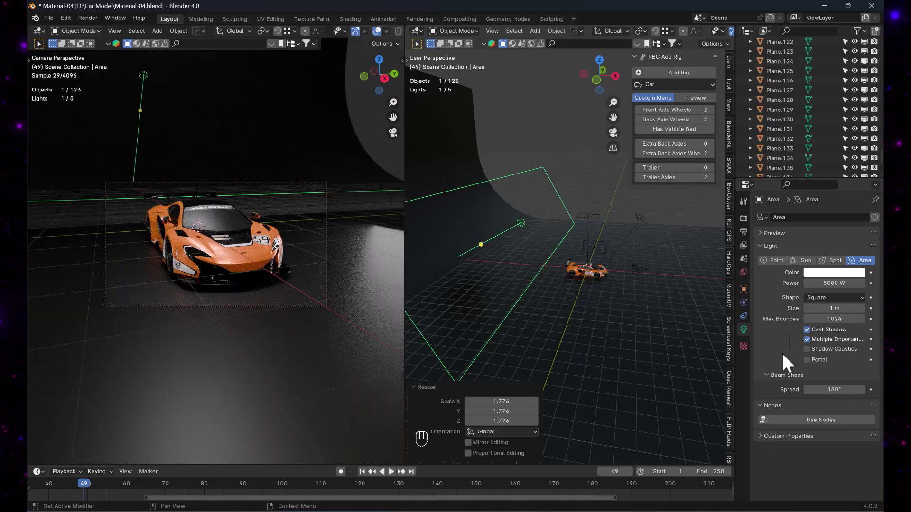
- Set the Cycles render device to GPU Compute
click(743, 218)
click(849, 241)
click(830, 262)
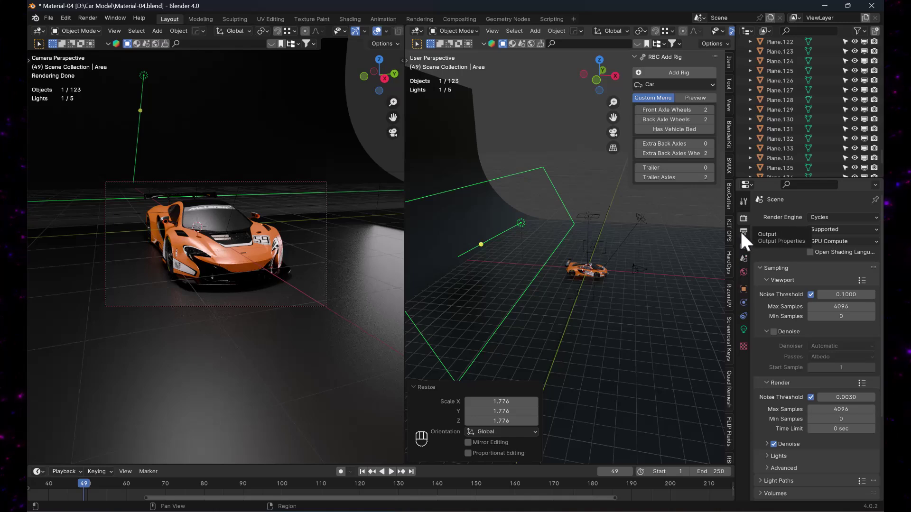
- Reduce the large rear area light's beam spread to 139°
click(743, 330)
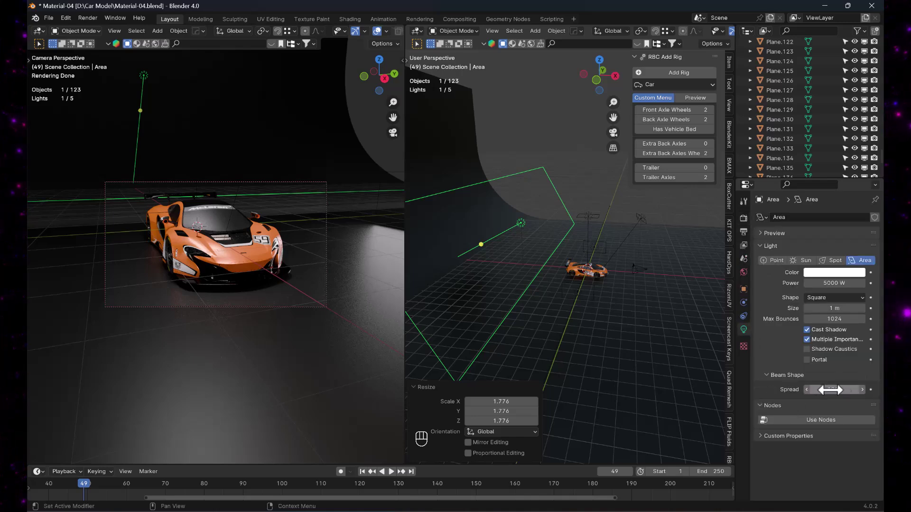
drag(842, 391, 808, 390)
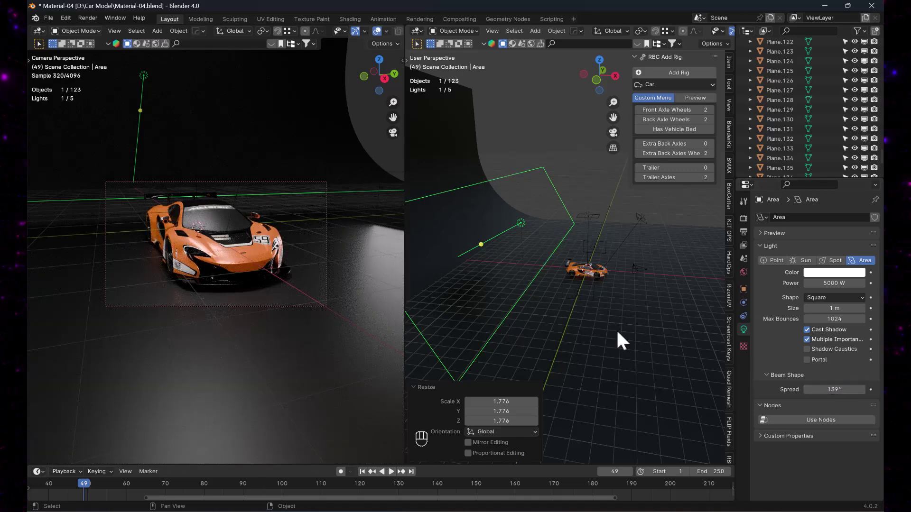
- Set the large rear area light's power to 10000 W and try the Point light type before returning it to Area
click(834, 284)
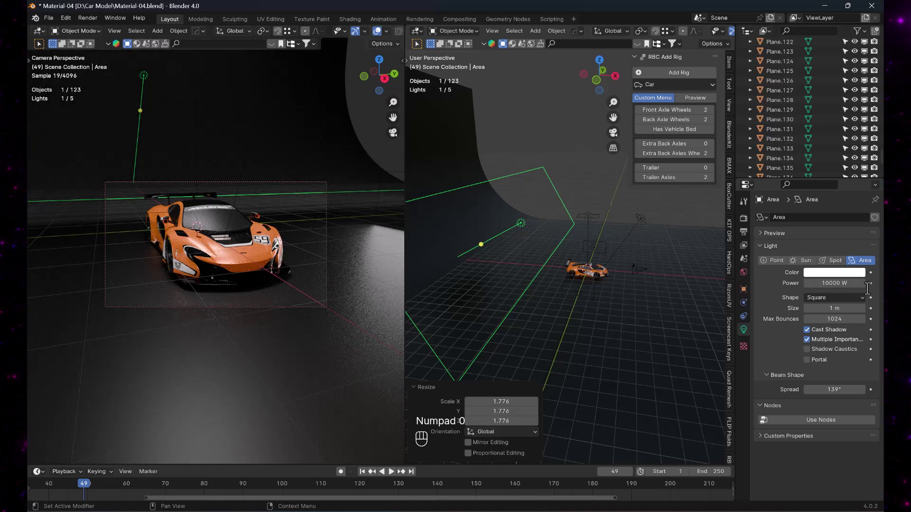
click(775, 261)
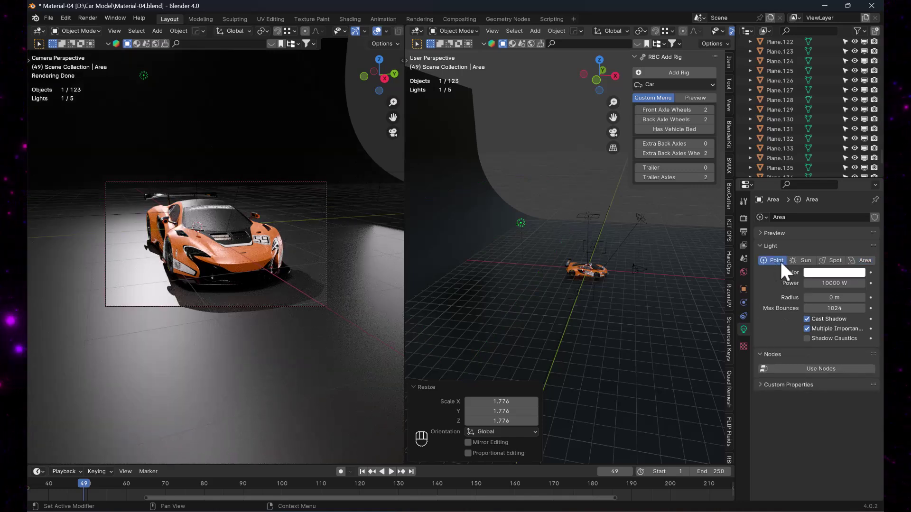
click(864, 259)
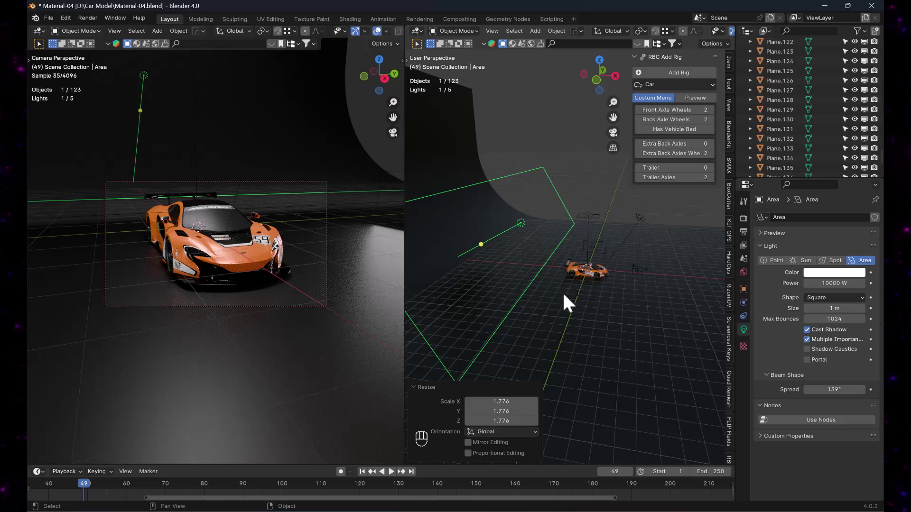
- Raise the large rear area light 2.9714 m along the global Z axis
key(g)
key(z)
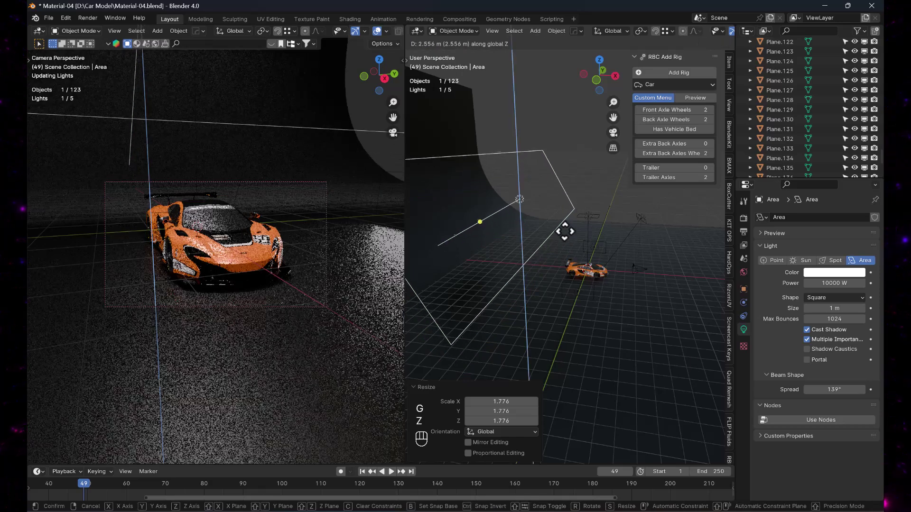
click(565, 228)
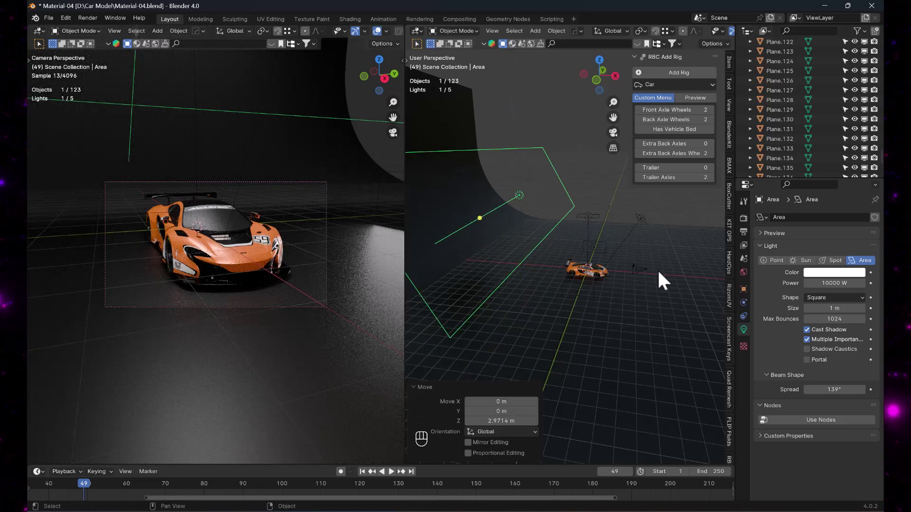
- Try the Rectangle shape on the large rear area light and return it to Square
scroll(545, 276, down, 1)
mouse_move(546, 276)
middle_down()
mouse_move(556, 277)
mouse_move(525, 278)
mouse_move(549, 276)
mouse_move(532, 275)
middle_up()
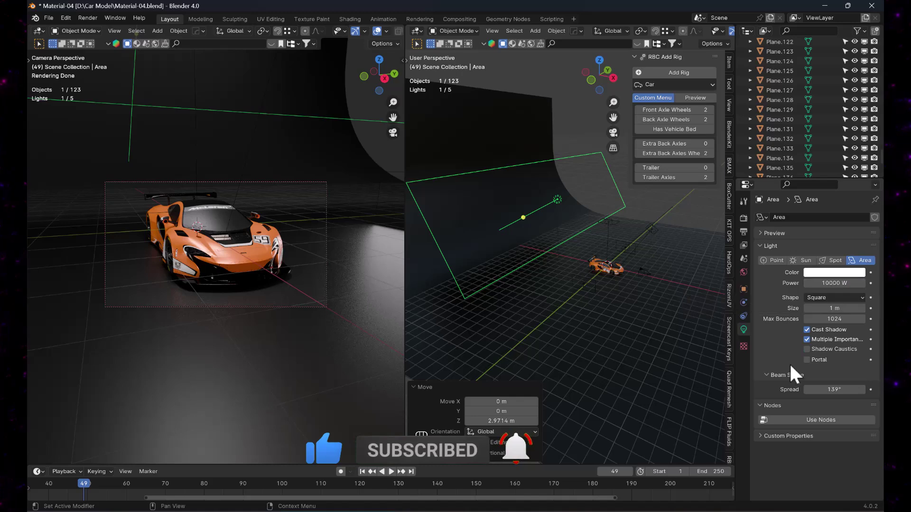
click(836, 297)
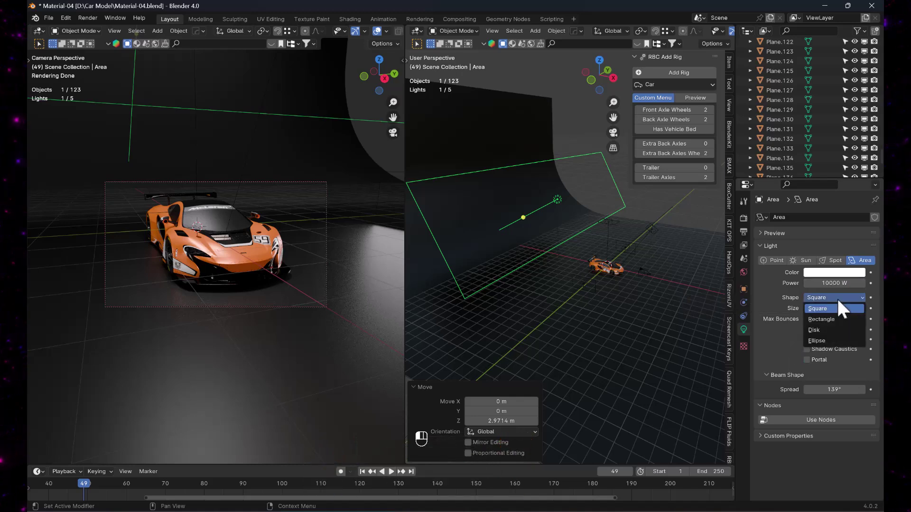
click(836, 318)
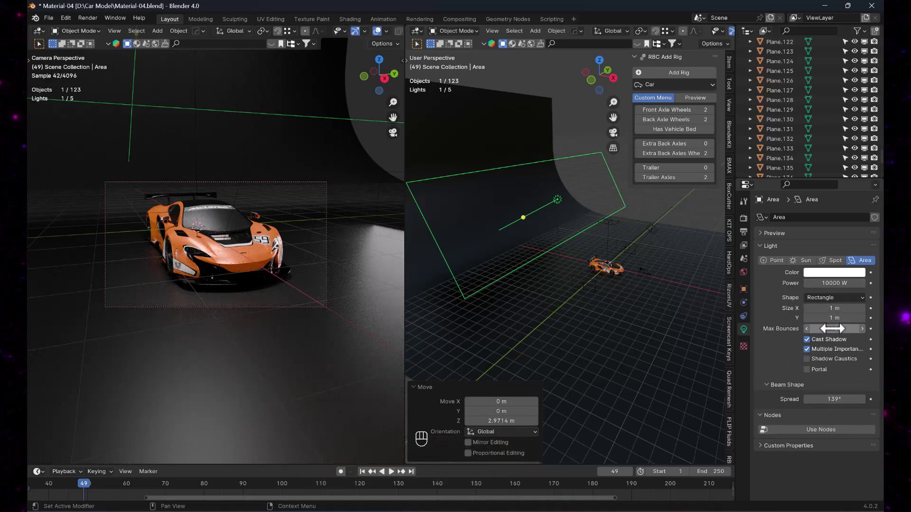
click(834, 297)
click(825, 308)
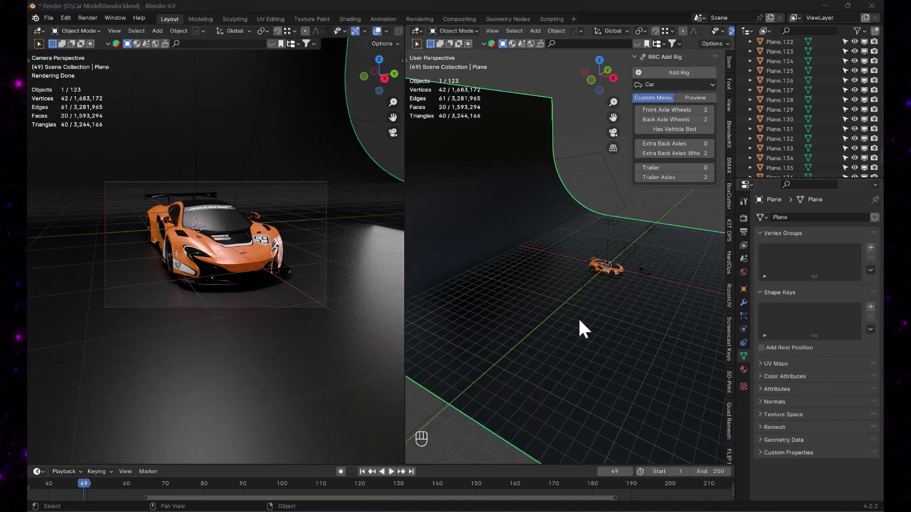
- Scale the curved studio backdrop down uniformly to roughly half its size
key(s)
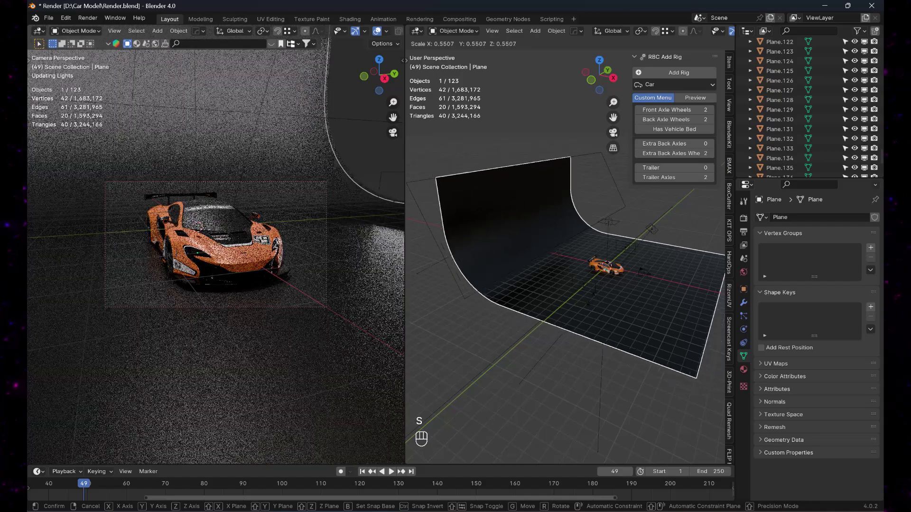
click(583, 231)
- Rotate the large rear area light -21.8° about the global Y axis and set its power to 2000 W
click(584, 231)
key(r)
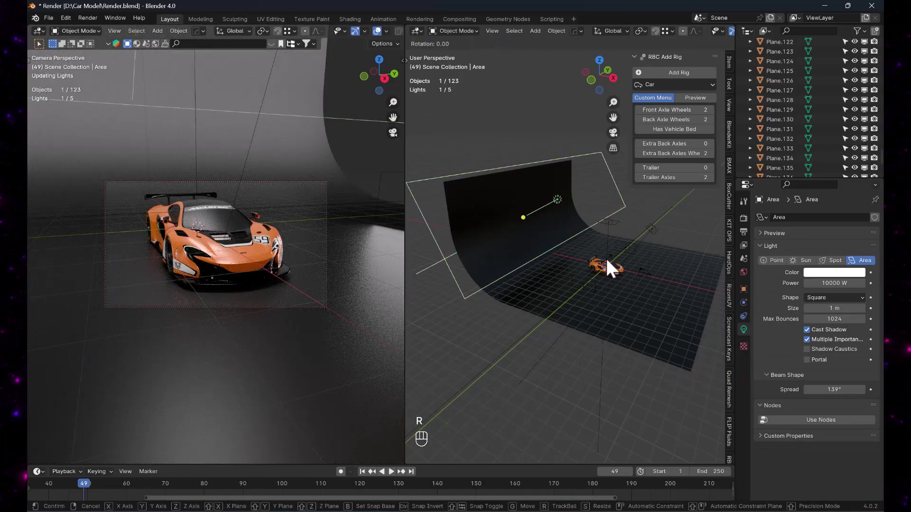
key(z)
key(x)
key(y)
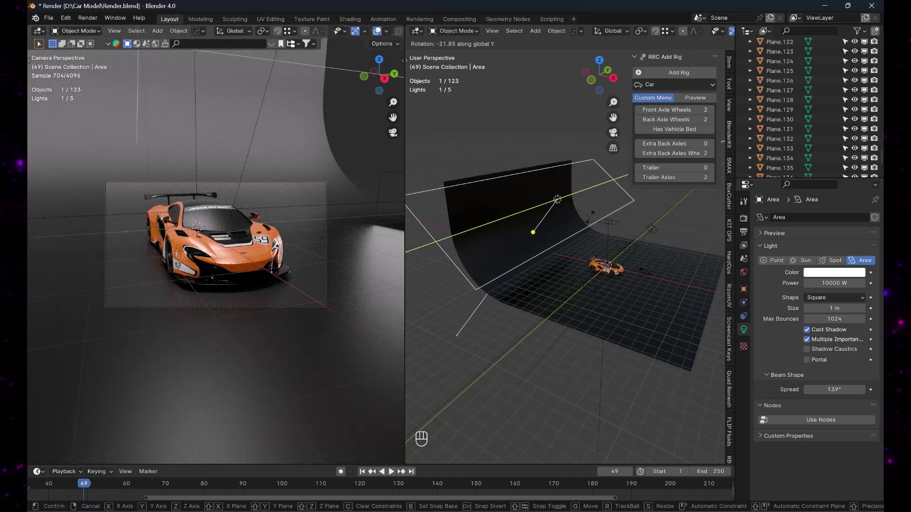
click(590, 216)
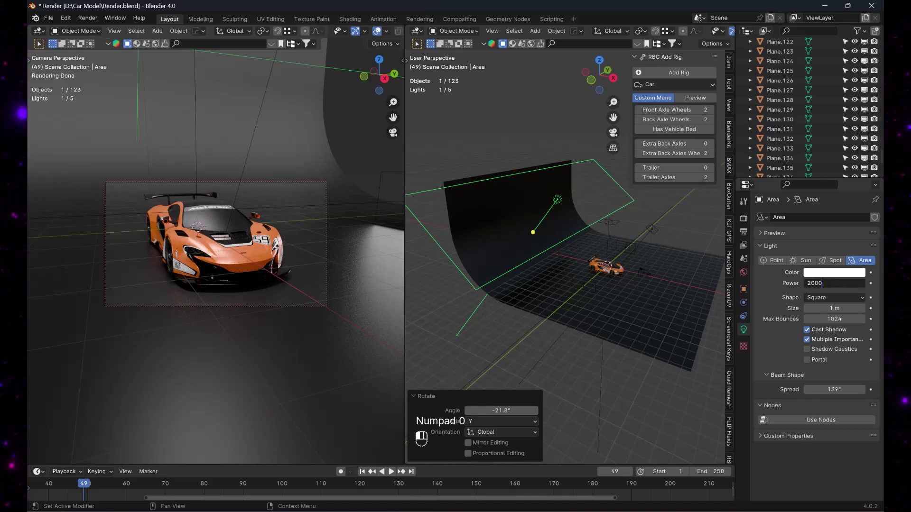
key(Return)
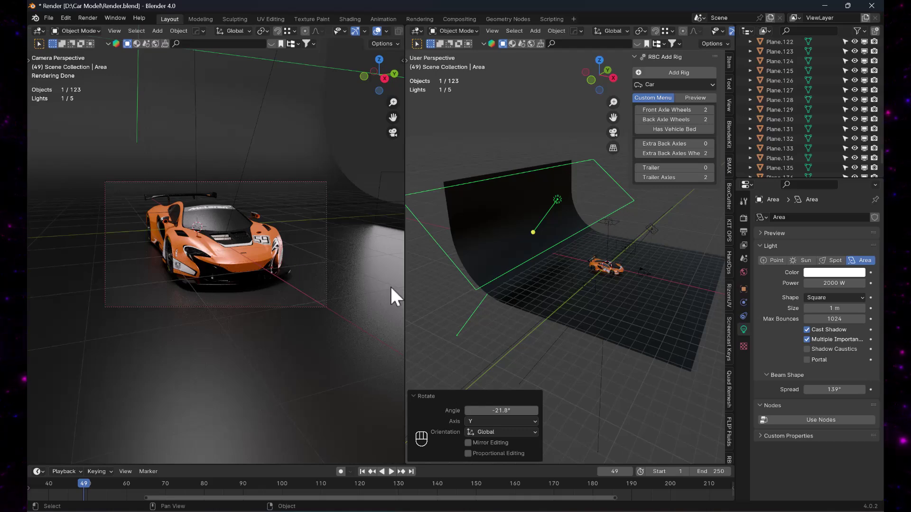
- Select the camera and set its passepartout to 1.000 so the area outside the frame is fully blacked out
click(602, 272)
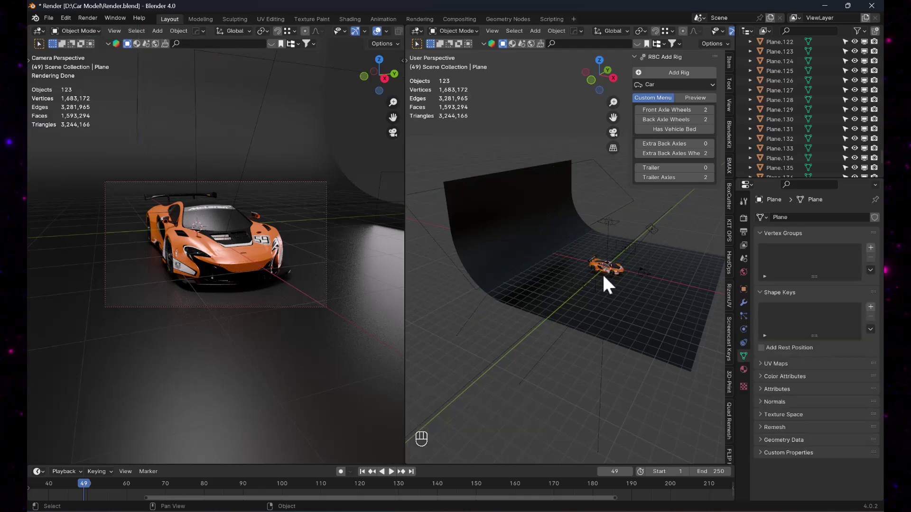
click(643, 274)
click(758, 378)
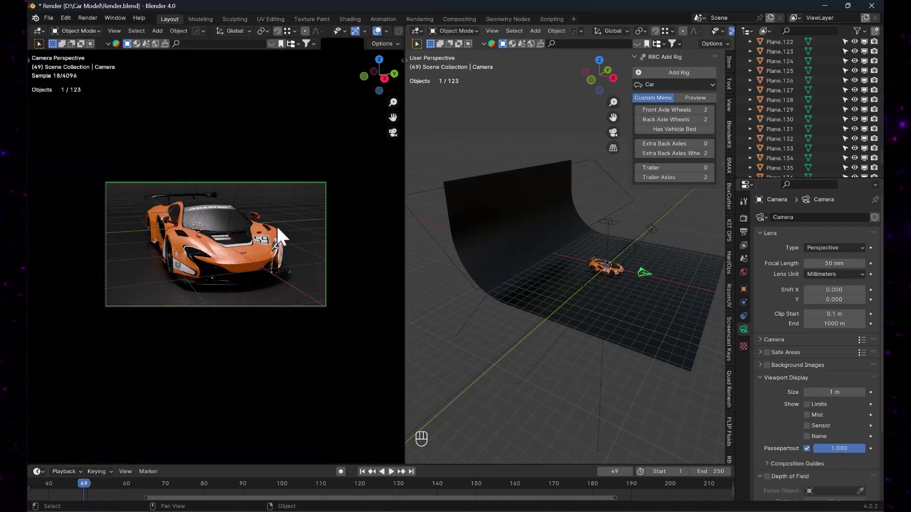
key(n)
key(n)
scroll(257, 237, up, 2)
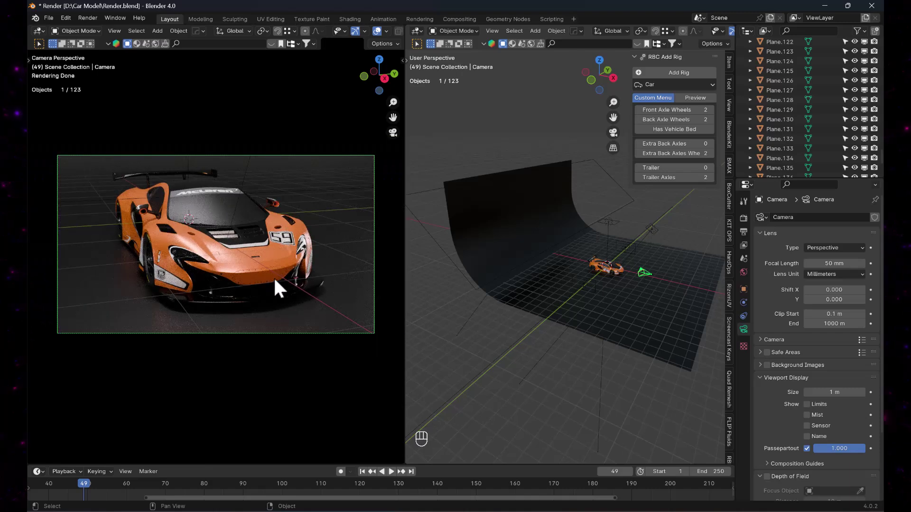
- Move the area light beside the car (Area.003) -3.5533 m along the global X axis
click(626, 246)
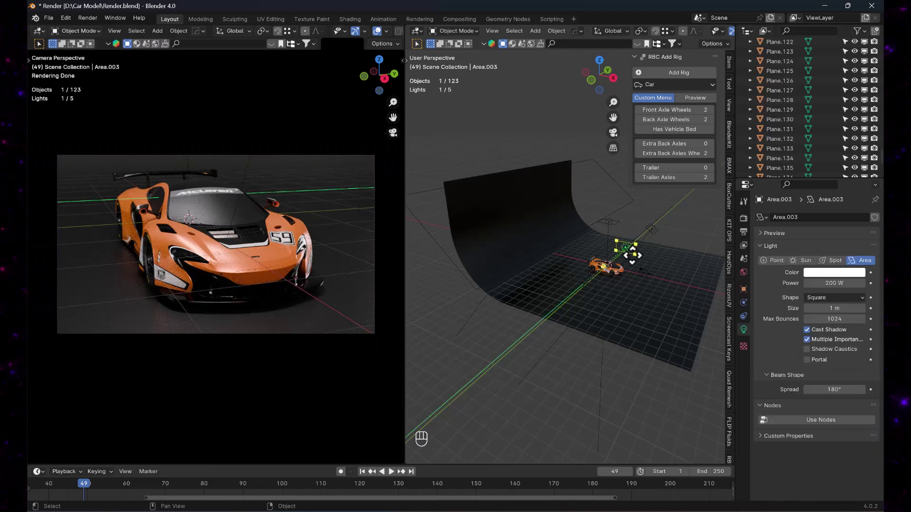
key(s)
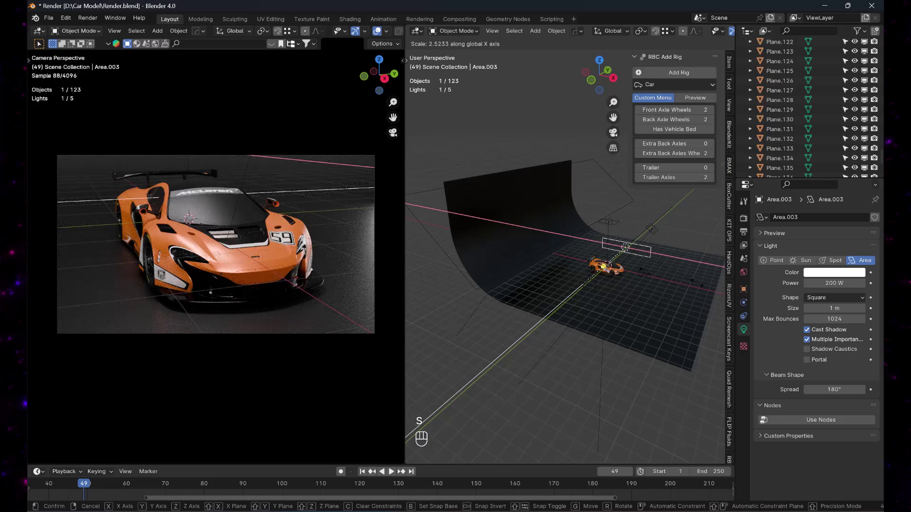
right_click(650, 267)
key(g)
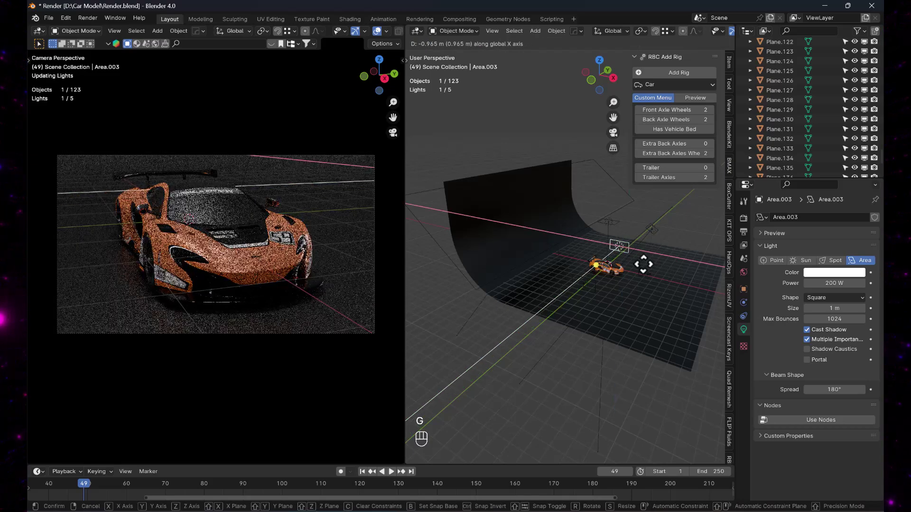
key(x)
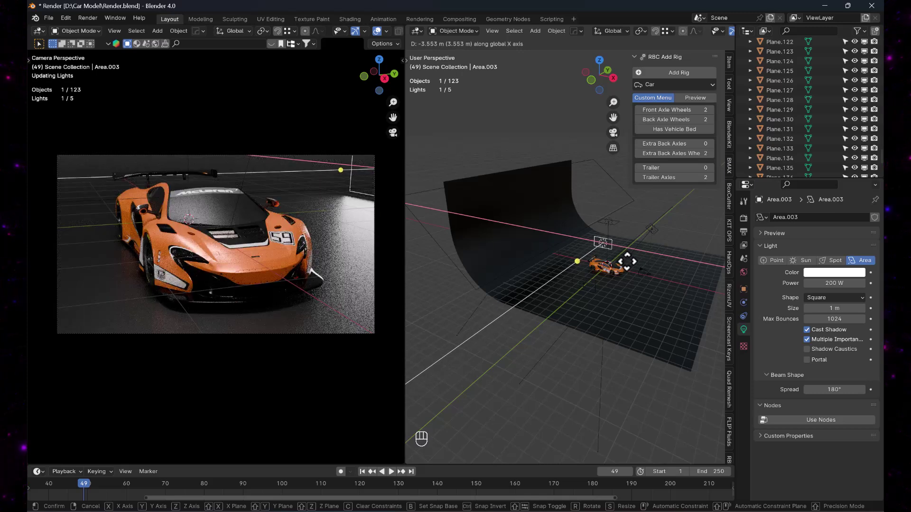
click(627, 261)
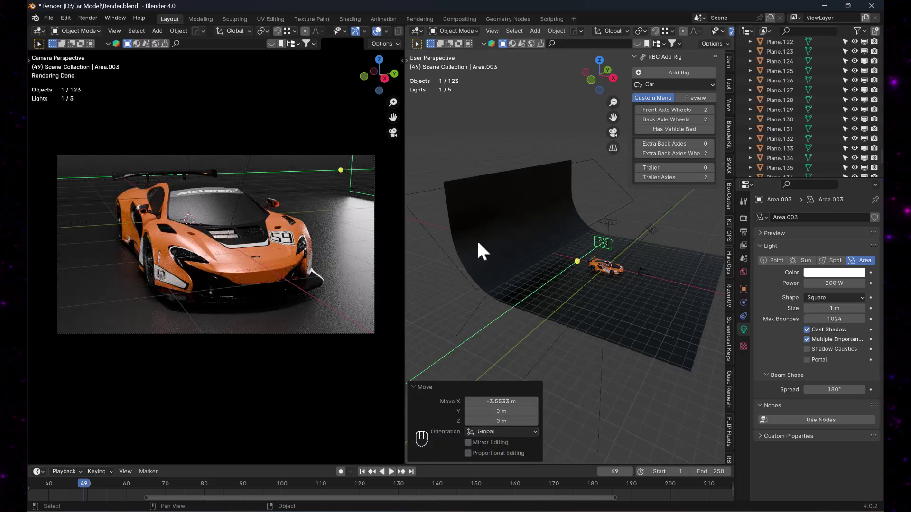
- Create a new light linking collection in the object shading settings of the side area light Area.003
click(635, 294)
key(KP_Decimal)
scroll(631, 290, up, 3)
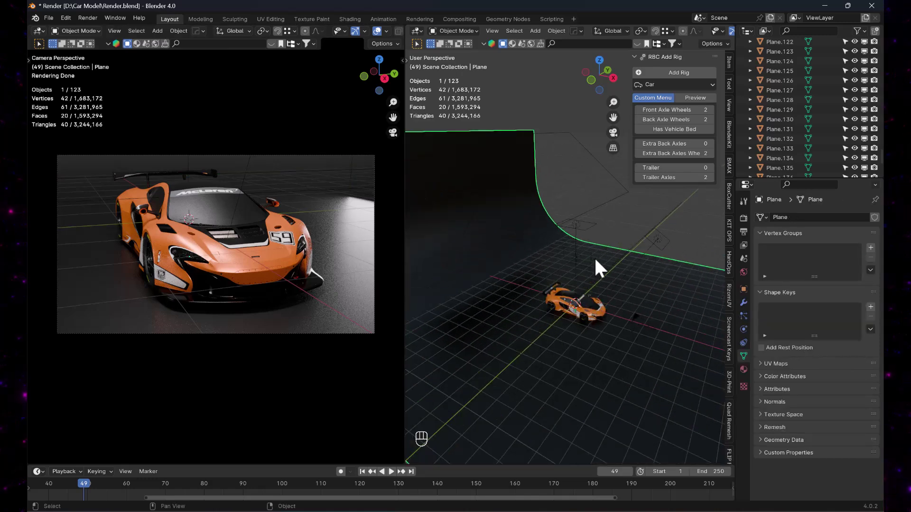
click(591, 257)
click(744, 289)
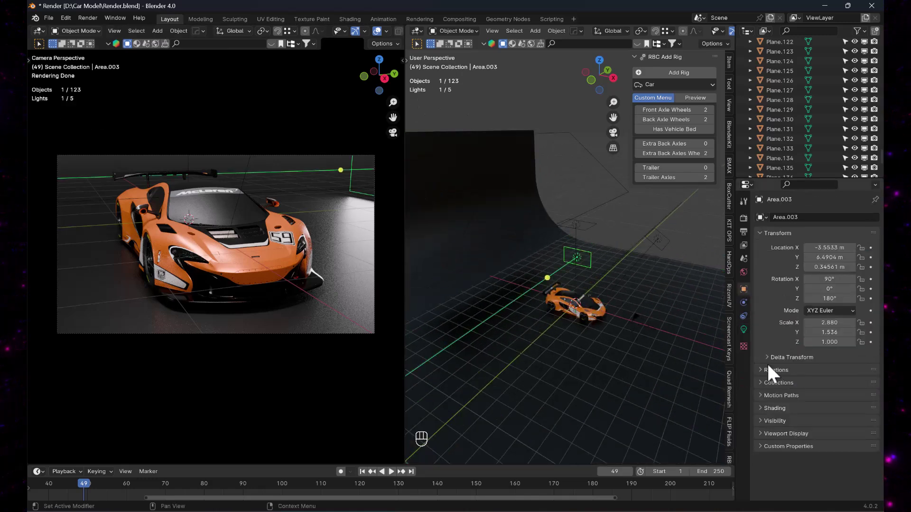
click(758, 381)
click(759, 380)
click(760, 419)
click(761, 420)
click(759, 408)
click(767, 430)
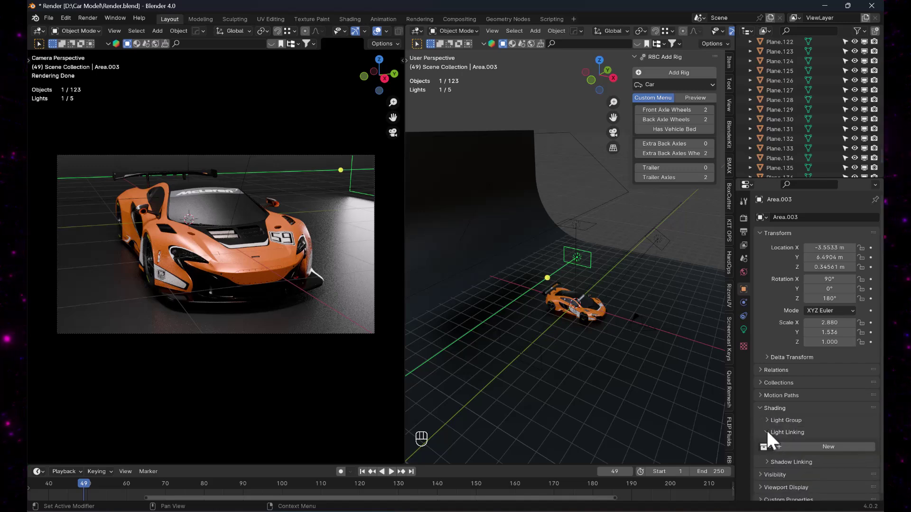
click(807, 446)
- Add the backdrop object Plane to Area.003's light linking collection and exclude it from that light
scroll(796, 237, down, 1)
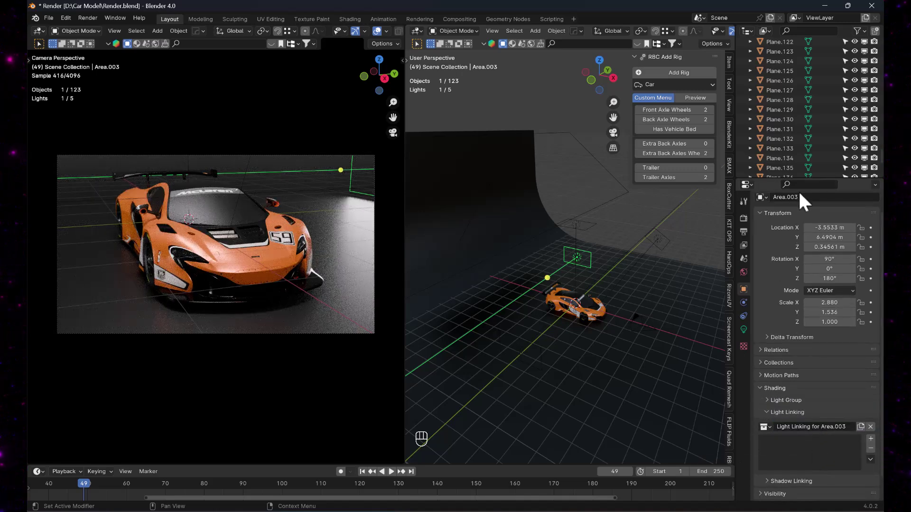
scroll(808, 125, down, 5)
click(704, 295)
scroll(816, 96, up, 10)
scroll(816, 93, up, 10)
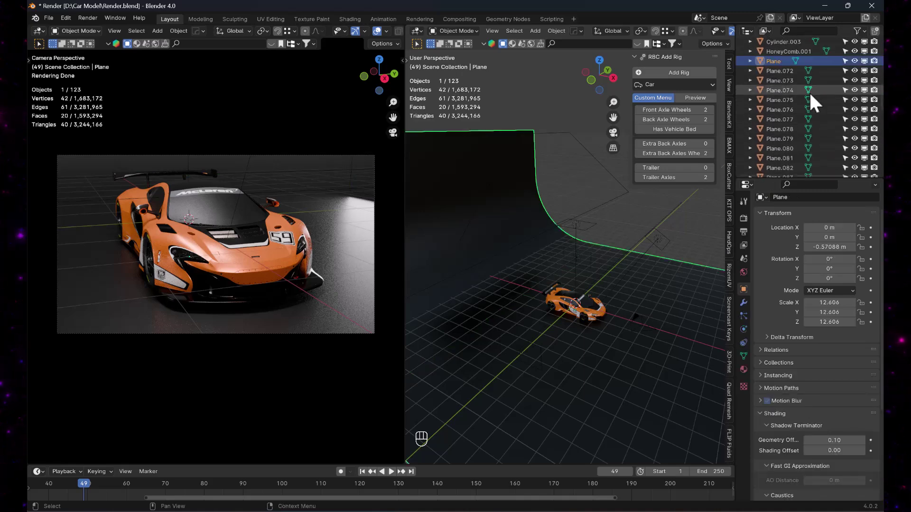
click(591, 263)
scroll(805, 432, down, 1)
drag(787, 81, 797, 434)
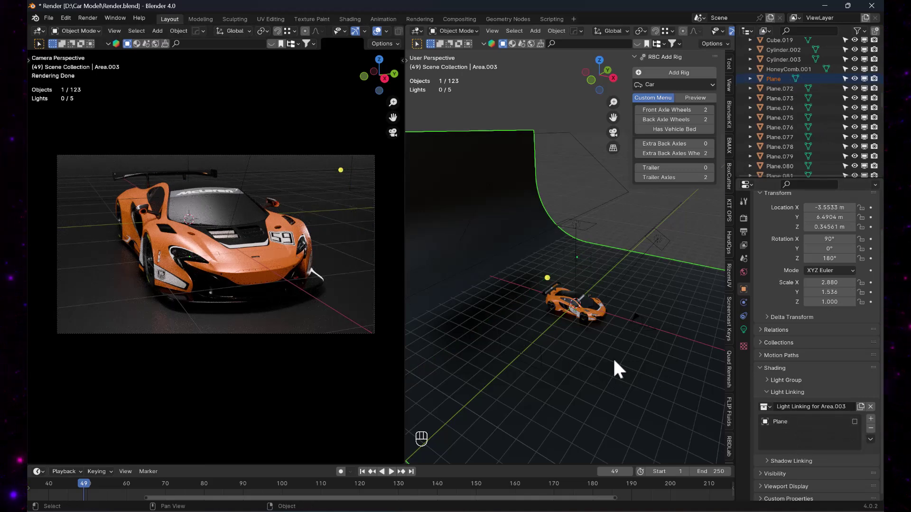
- Create a light linking collection for the angled front area light Area.004, add the backdrop Plane, and exclude it
scroll(311, 269, up, 2)
scroll(333, 263, down, 1)
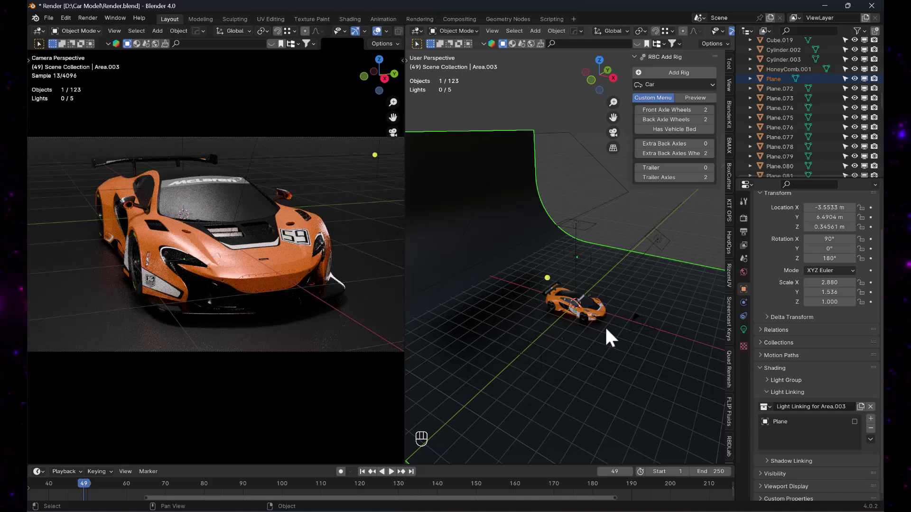
click(659, 244)
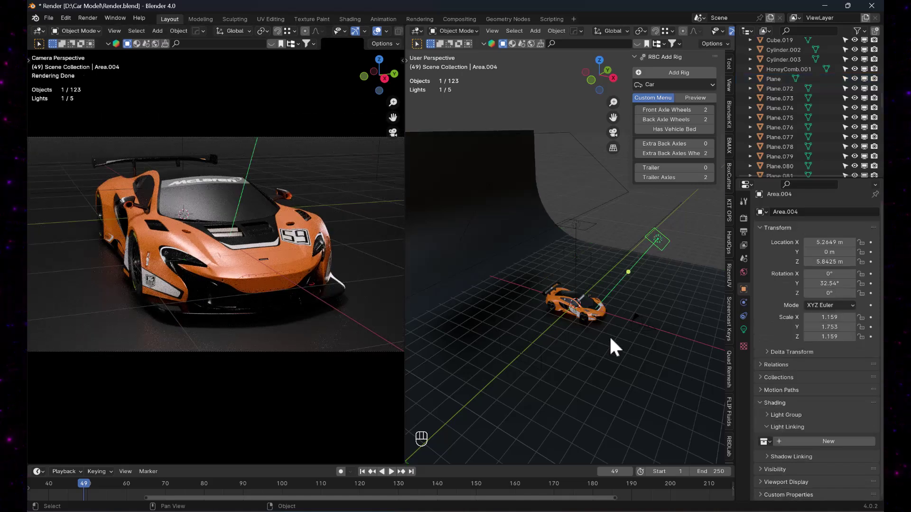
drag(813, 77, 793, 121)
click(795, 78)
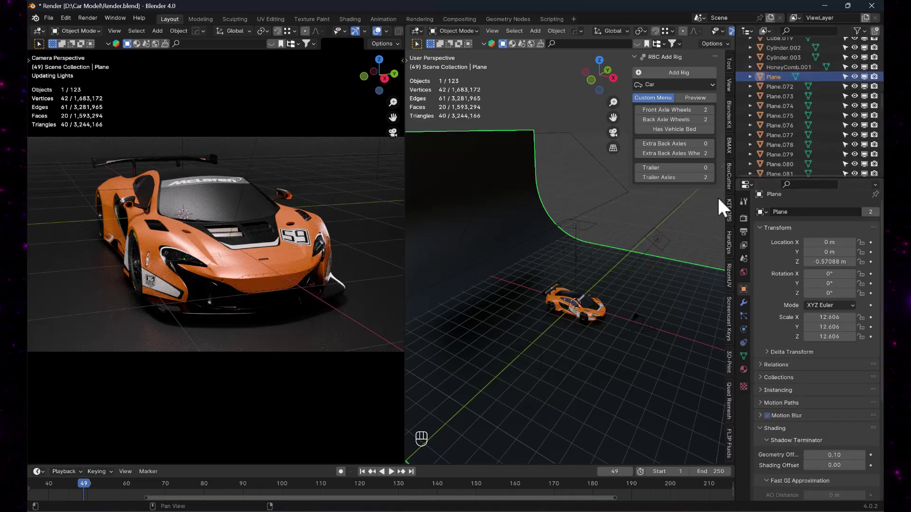
click(663, 246)
drag(773, 76, 797, 474)
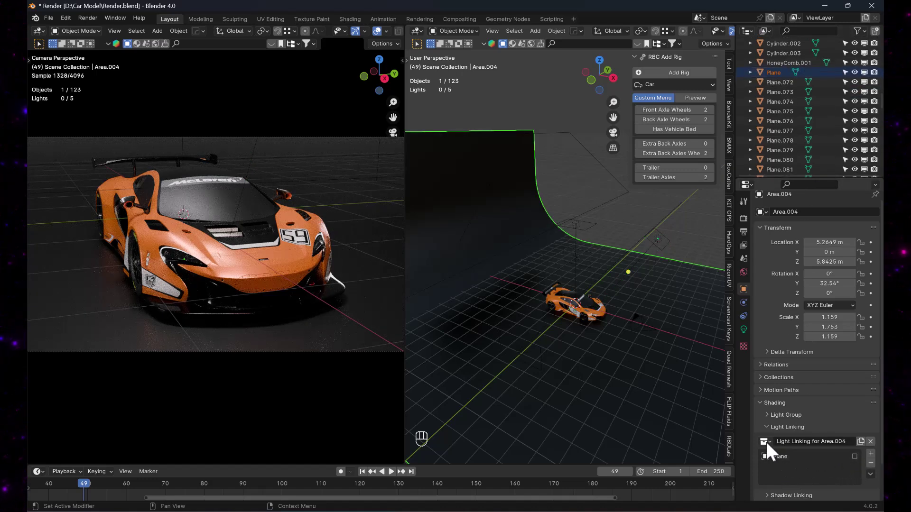
- Create a light linking collection for the opposite side area light Area.002 and add the backdrop Plane to it
click(516, 353)
click(523, 350)
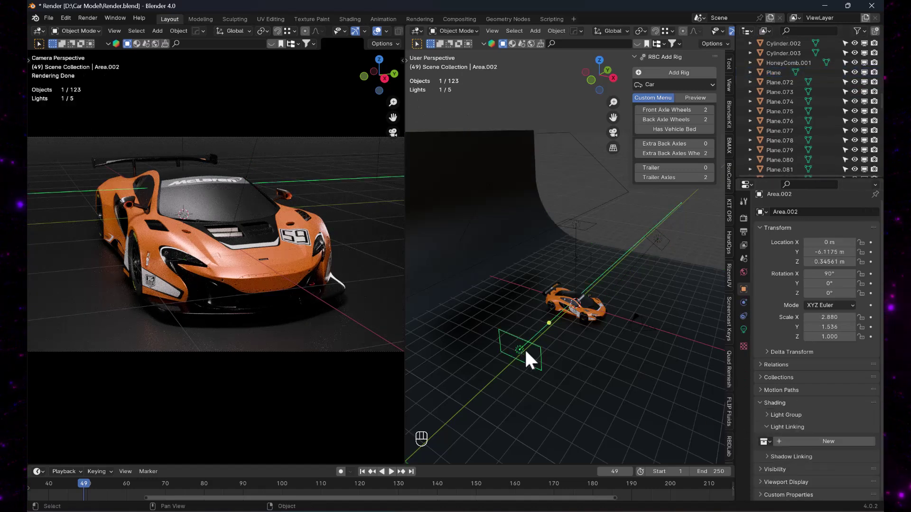
click(819, 440)
drag(769, 72, 790, 466)
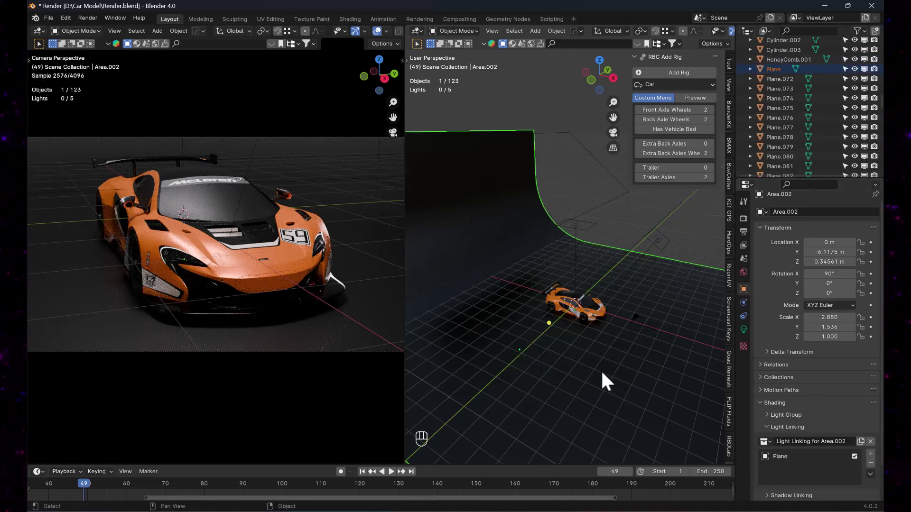
- Try excluding the backdrop Plane from the overhead light Area.001 through its light linking collection
click(591, 222)
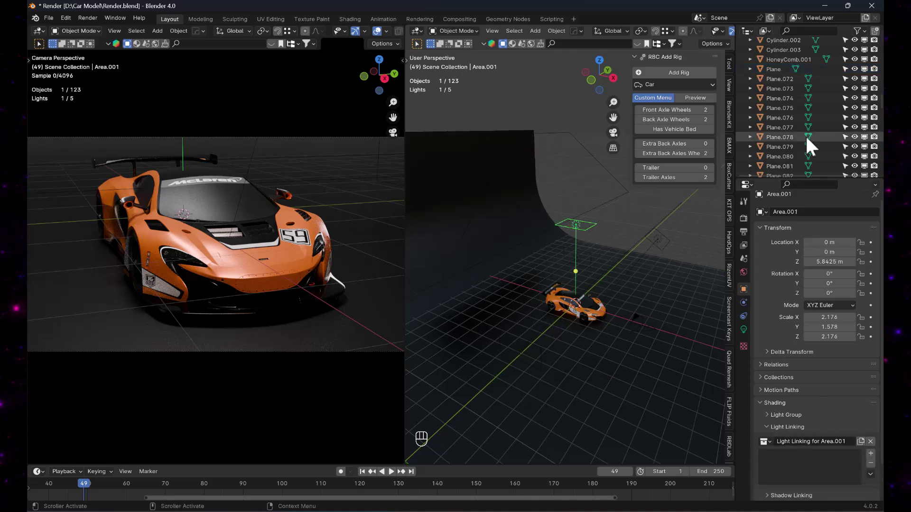
drag(773, 68, 779, 469)
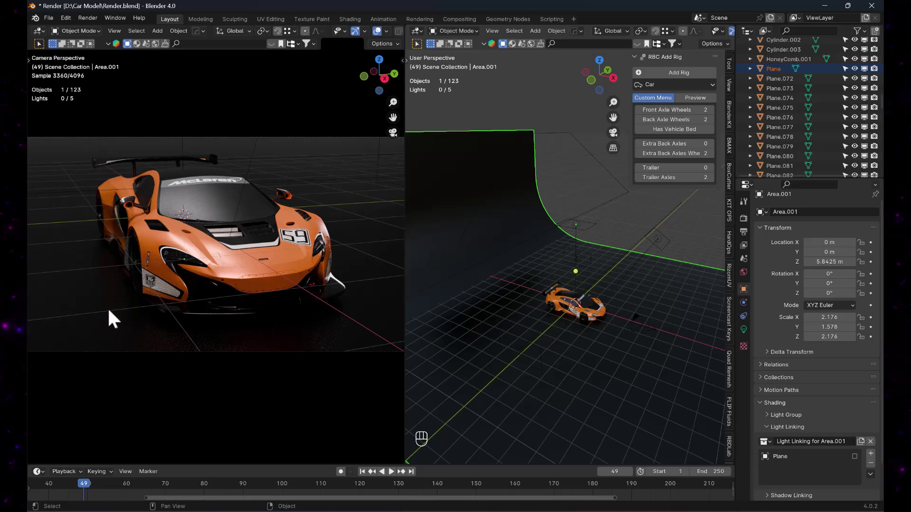
click(854, 457)
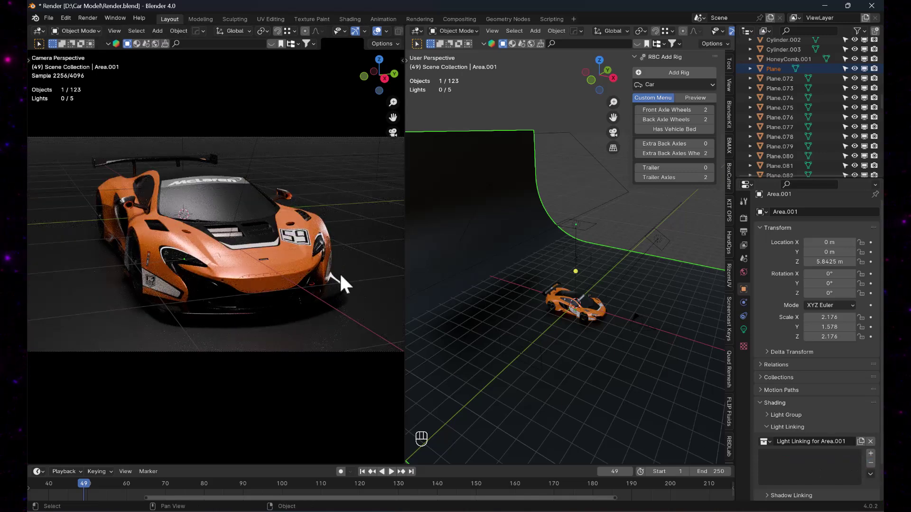
- Scale the angled front area light Area.004 by about 0.248 along the global X axis
scroll(294, 270, down, 1)
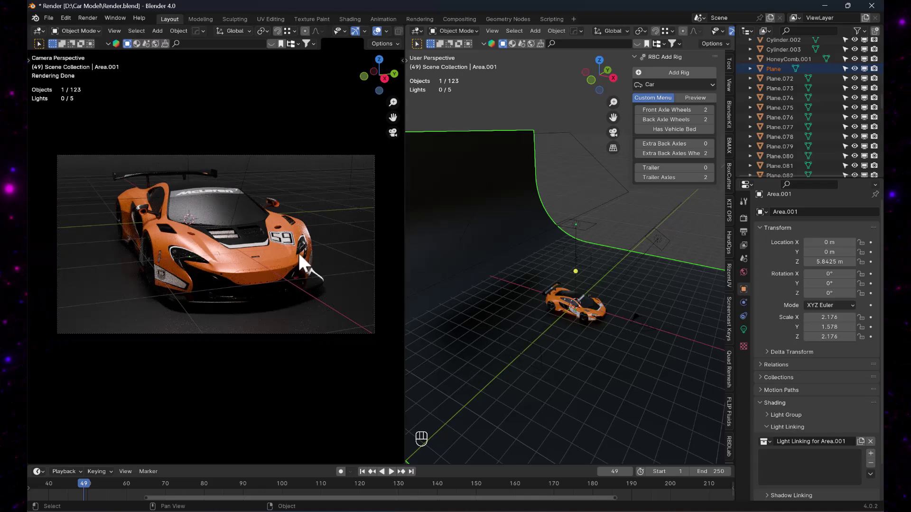
scroll(594, 346, up, 1)
alt+middle_drag(593, 346, 596, 323)
click(651, 244)
scroll(656, 257, down, 1)
alt+middle_drag(656, 258, 620, 248)
key(s)
key(y)
key(x)
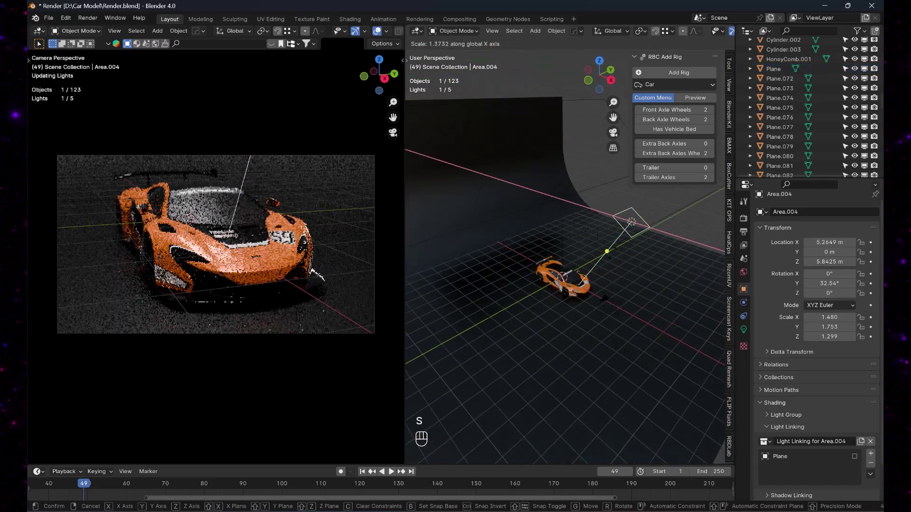
click(643, 238)
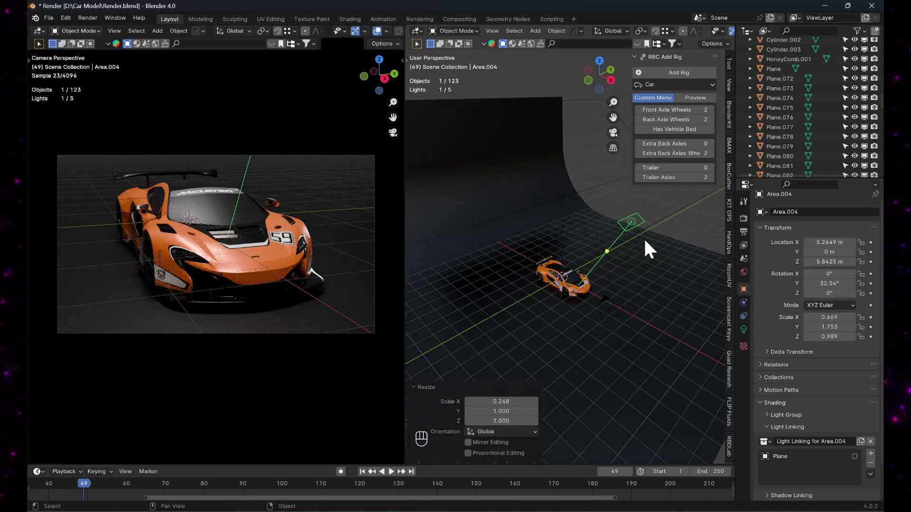
- Stretch Area.004 along the global Y axis by a factor of about -3.845
middle_drag(643, 237, 648, 237)
key(s)
key(x)
key(y)
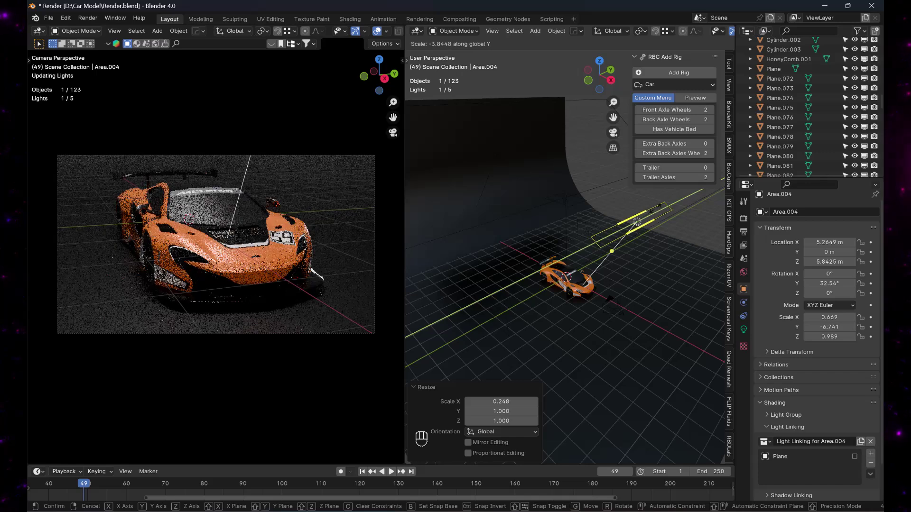
click(655, 208)
- Set the beam spread of Area.004 to 1° in its light settings
click(744, 328)
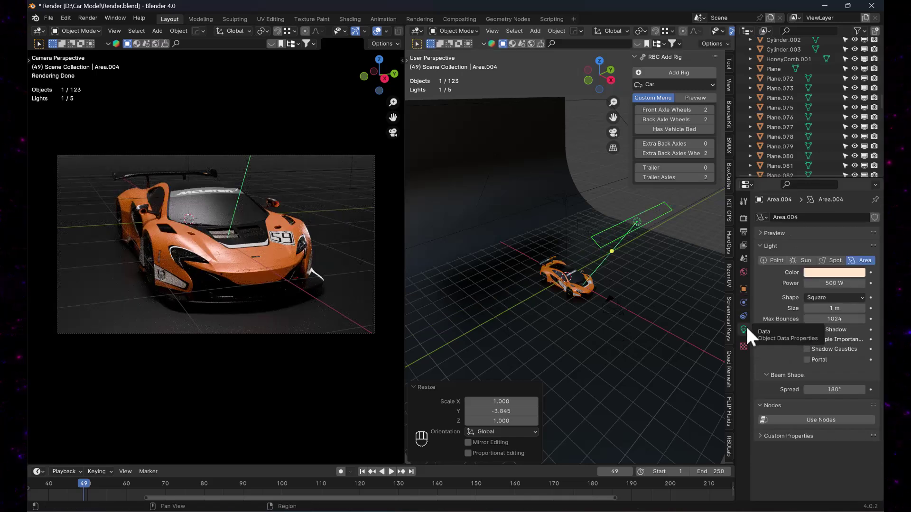
drag(834, 390, 840, 397)
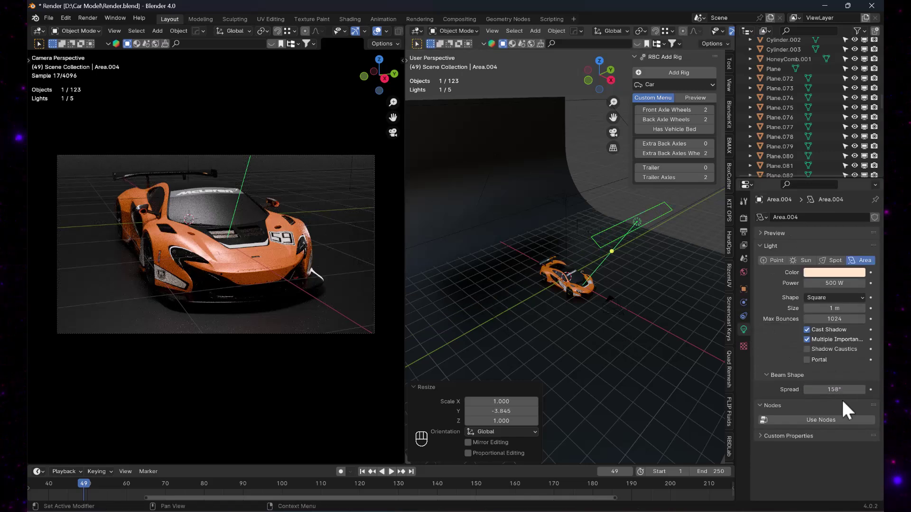
text(1)
key(Return)
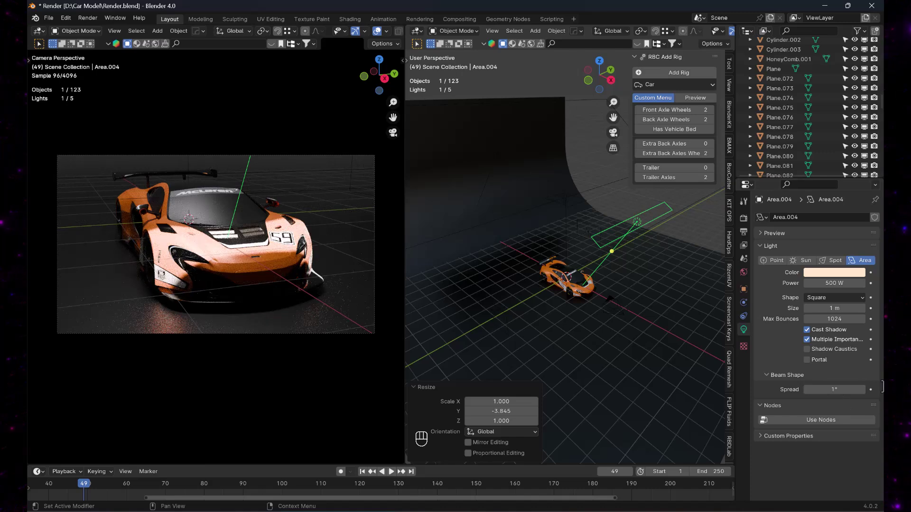
- Set the beam spread of Area.004 to 150°
click(841, 391)
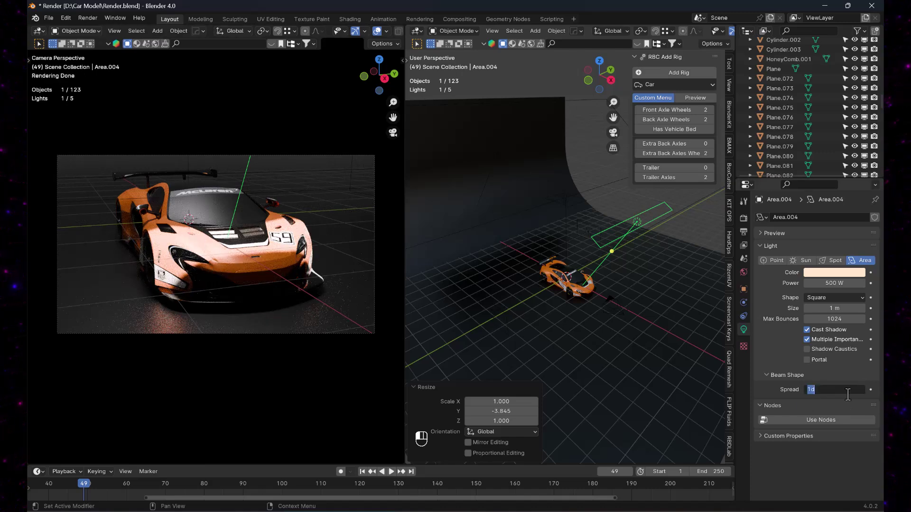
text(150)
key(Return)
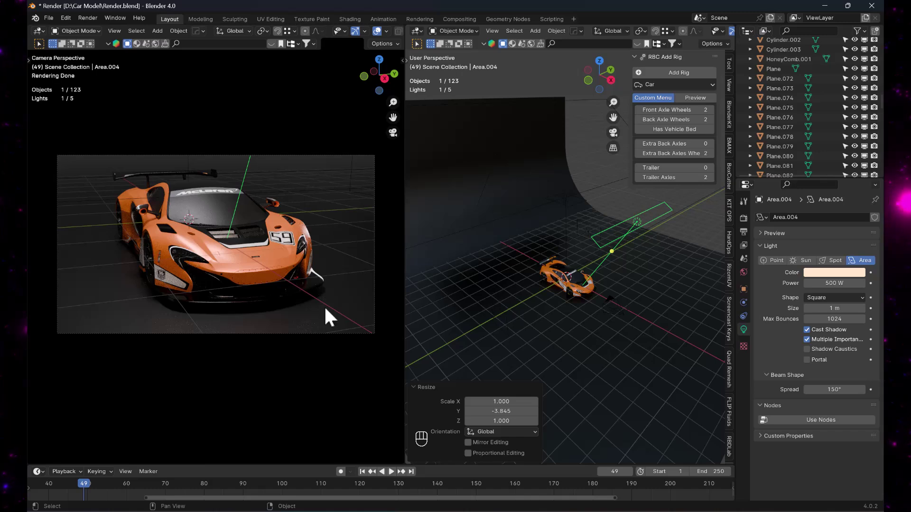
- Scale Area.004 by about 0.493 along global Y and move it about -0.31 m along X
key(s)
key(y)
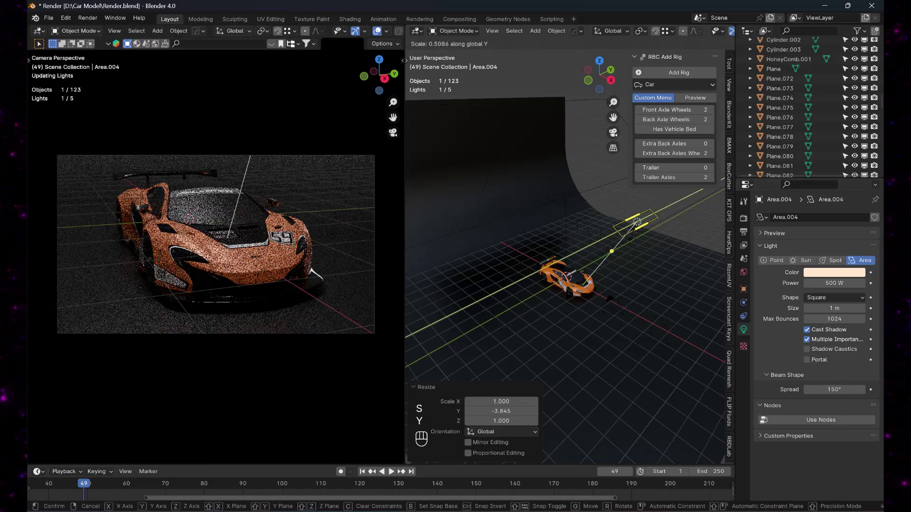
click(630, 241)
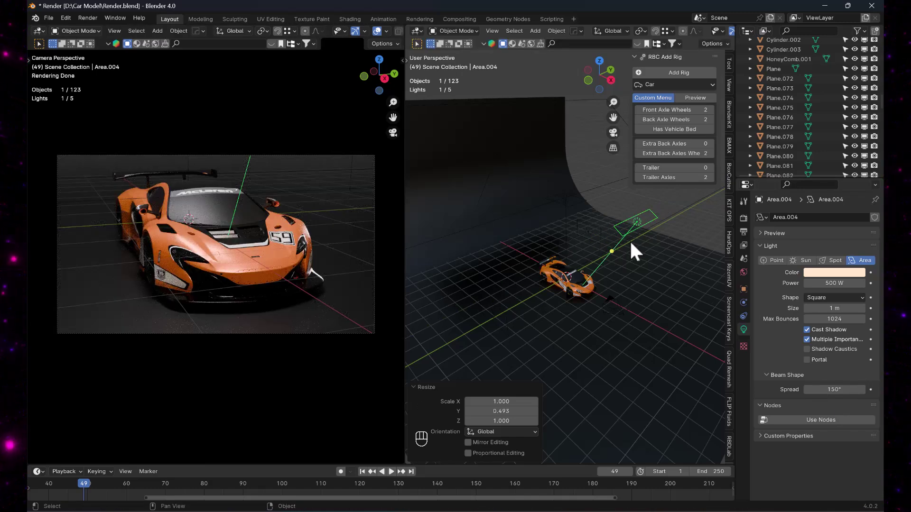
key(g)
key(x)
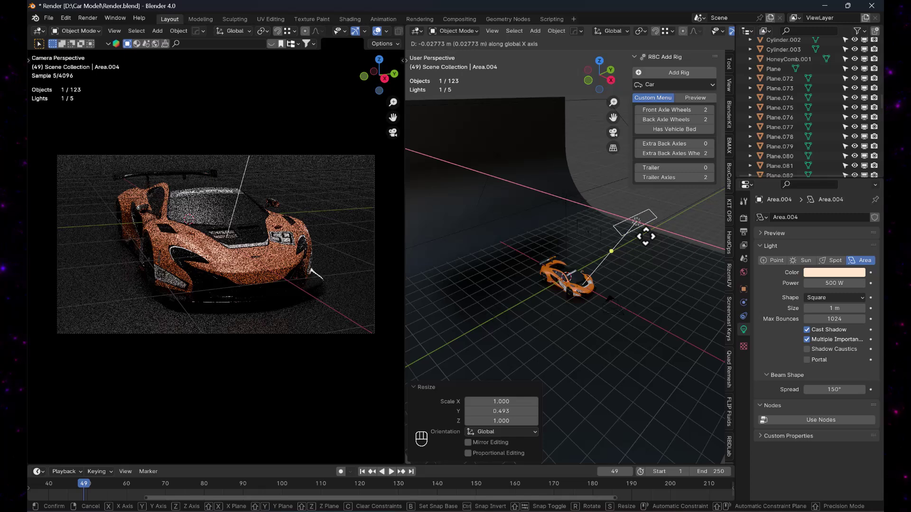
click(643, 233)
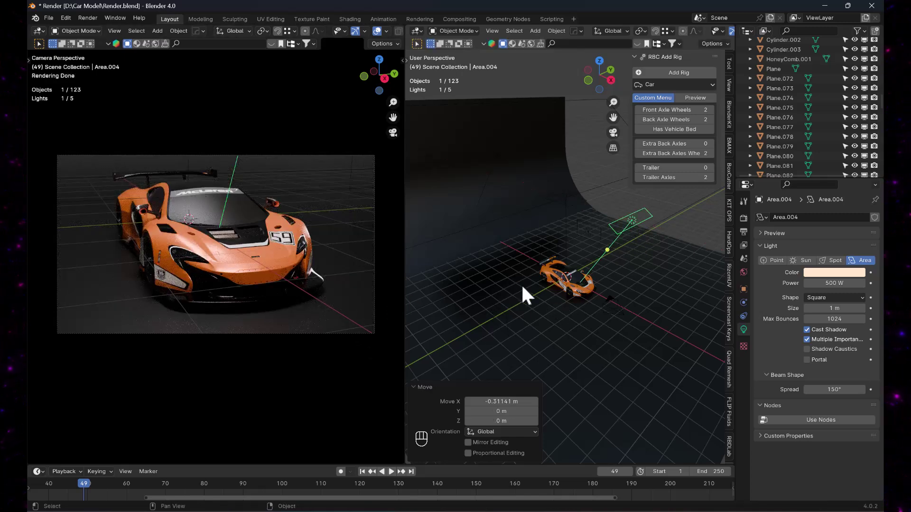
- Set the side area light Area.002's power to 500 W and move it about 4.3 m along Y towards the car
click(498, 315)
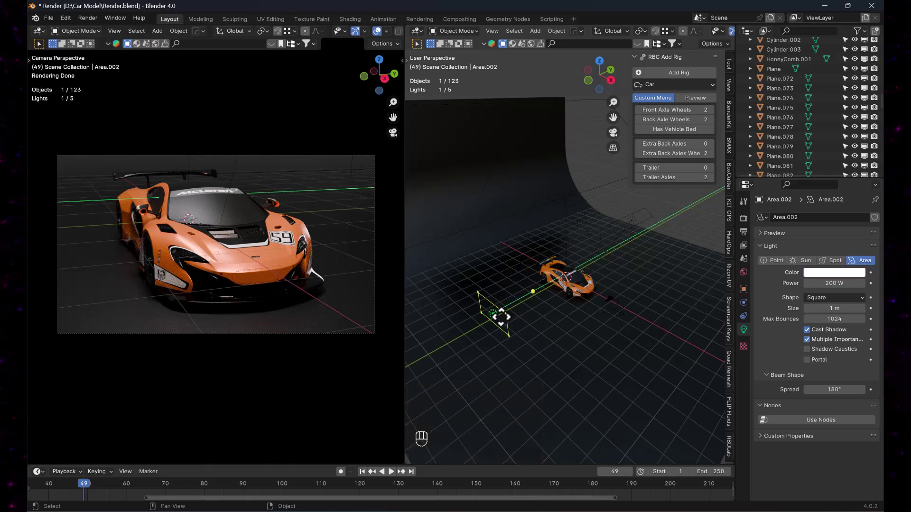
text(500)
key(Return)
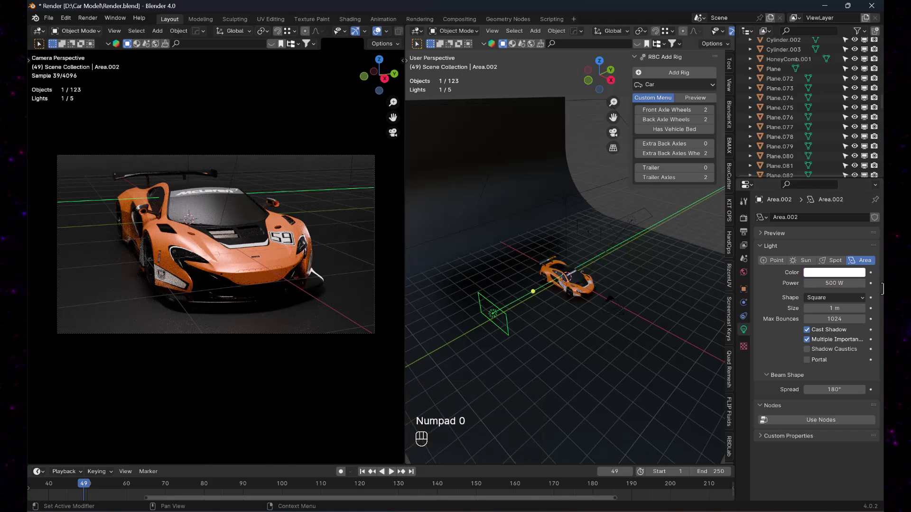
key(g)
key(y)
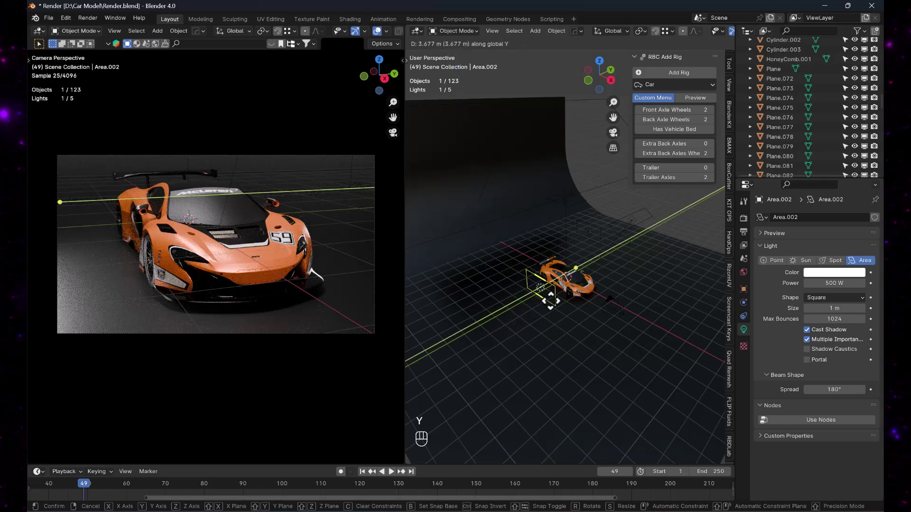
click(557, 298)
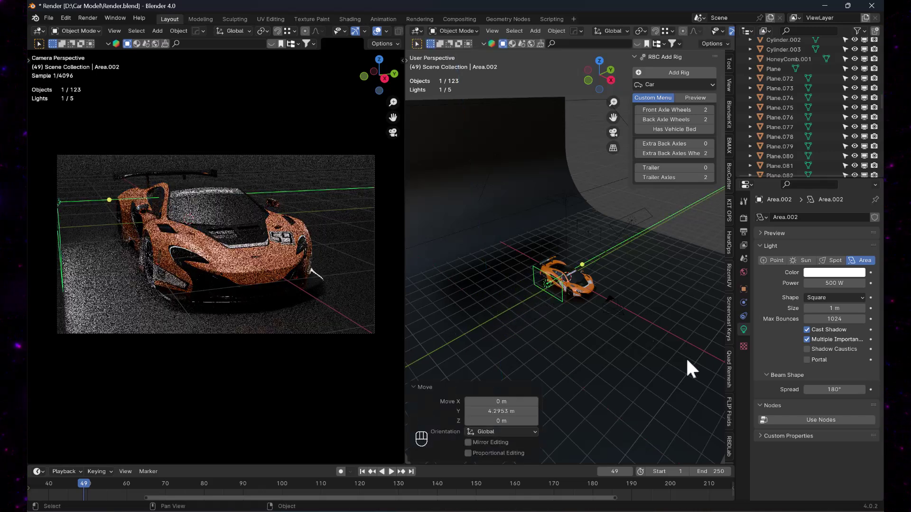
- Exclude the backdrop Plane from Area.002's light linking and move the light about -5.94 m along Y, away from the car
click(743, 289)
click(853, 461)
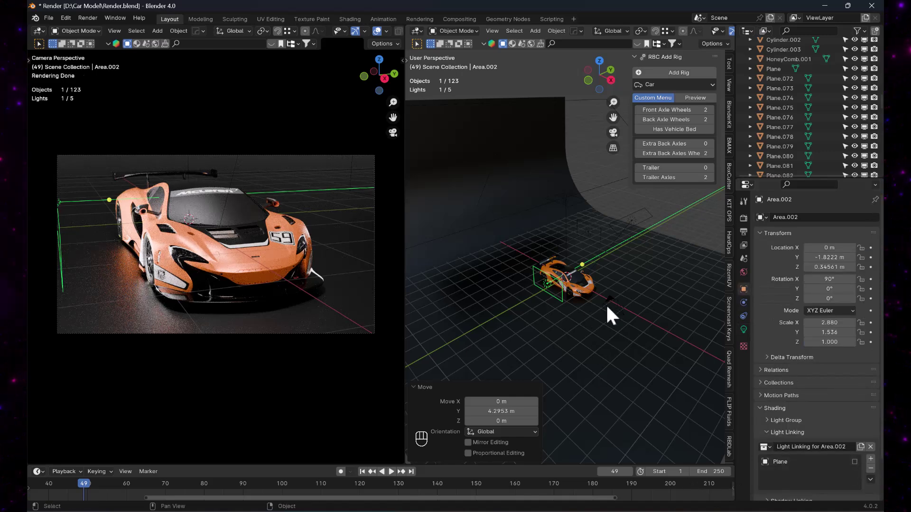
key(g)
key(y)
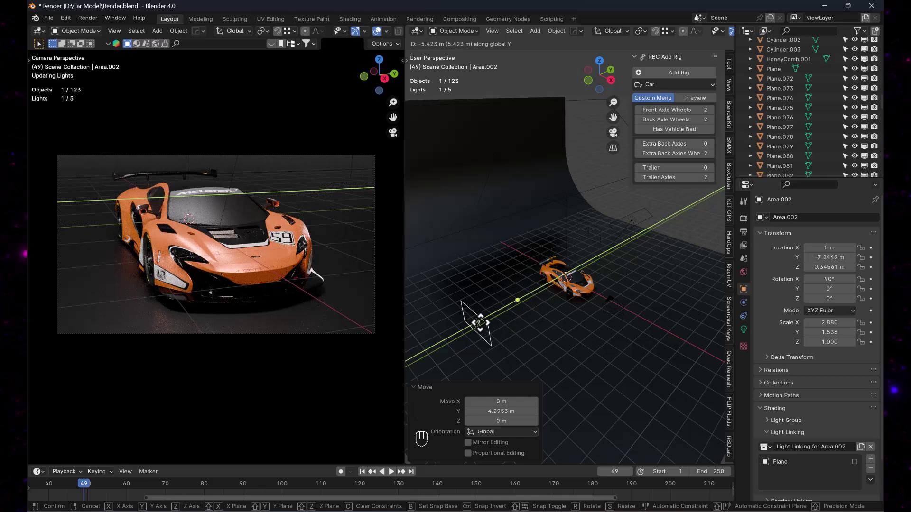
click(468, 320)
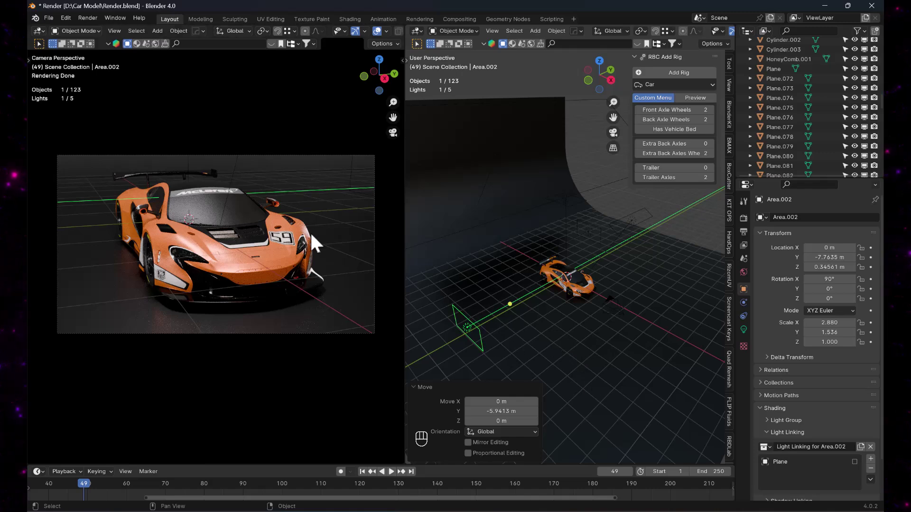
click(607, 234)
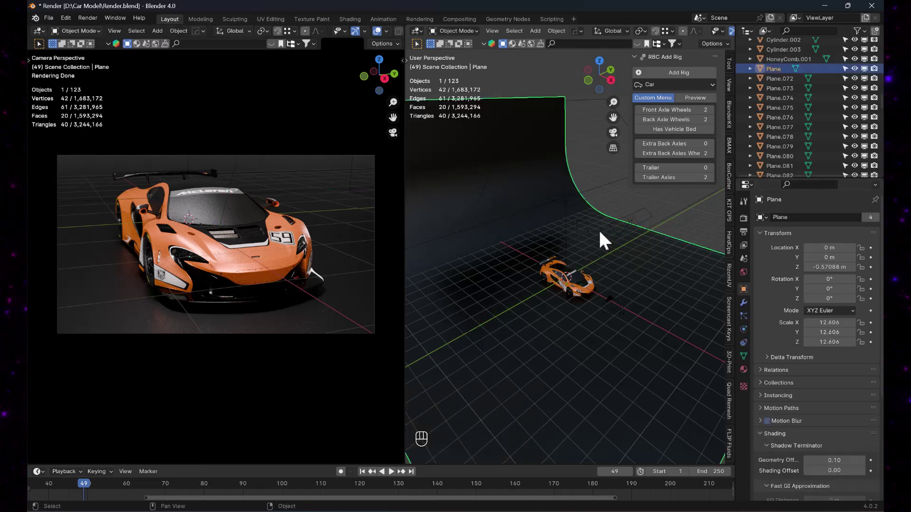
click(600, 229)
click(565, 223)
click(613, 301)
click(598, 235)
click(597, 235)
click(598, 236)
click(526, 339)
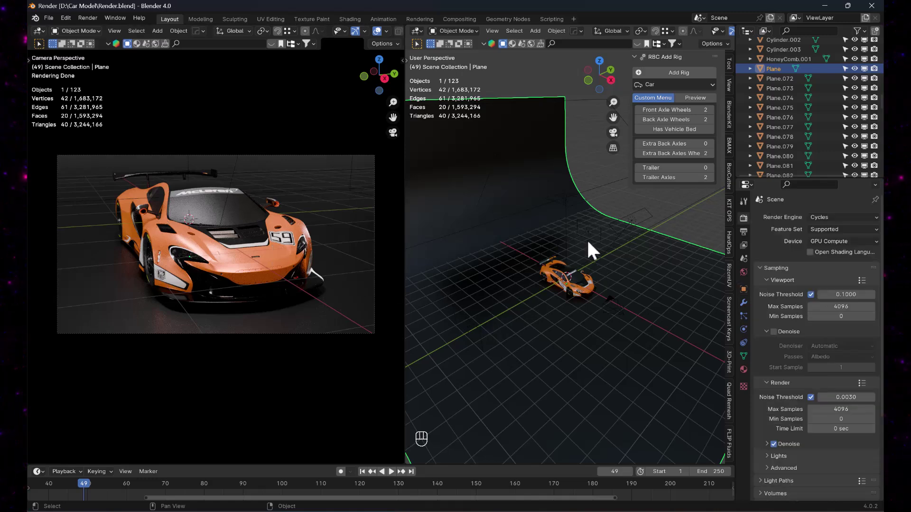
- Add a new area light and move it about 4.44 m along X, in front of the car
key(shift+a)
mouse_move(541, 278)
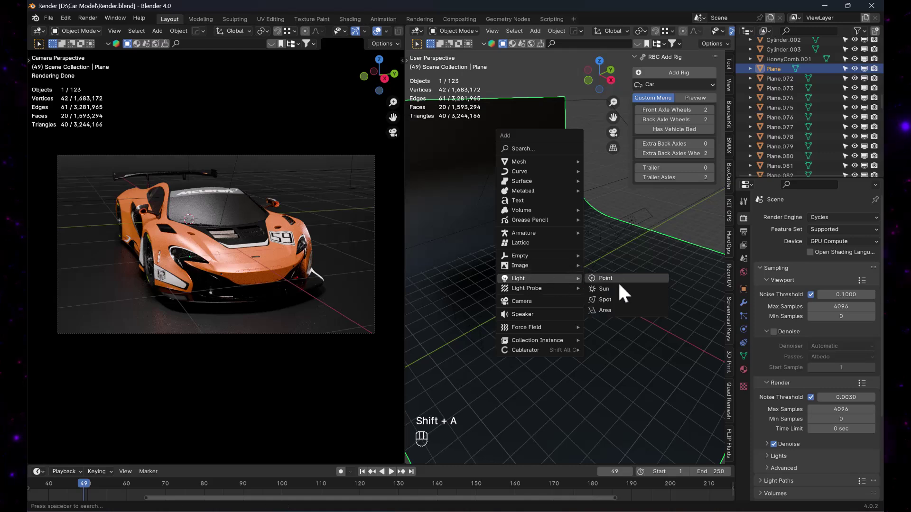
click(612, 311)
key(g)
key(x)
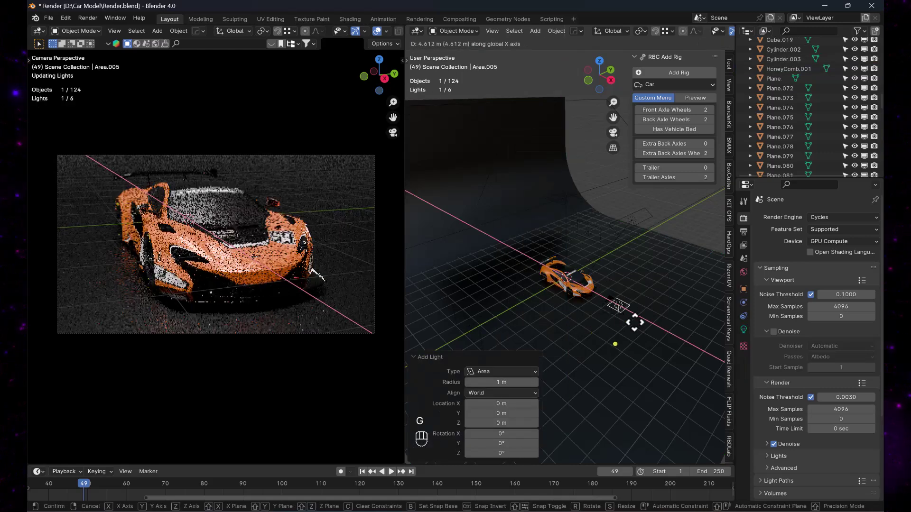
click(630, 315)
- Rotate the new front area light 90° about the global Y axis so it faces the car
key(r)
key(x)
key(y)
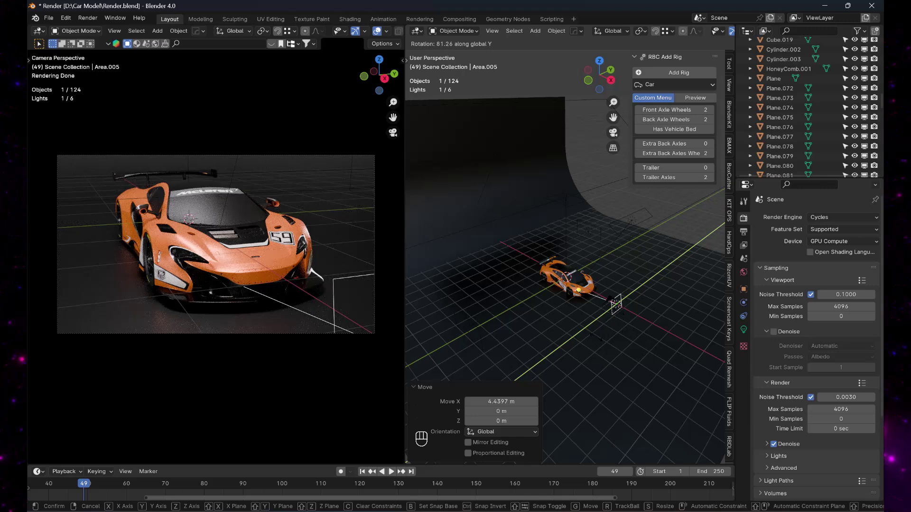
key(KP_9)
key(KP_0)
key(KP_Enter)
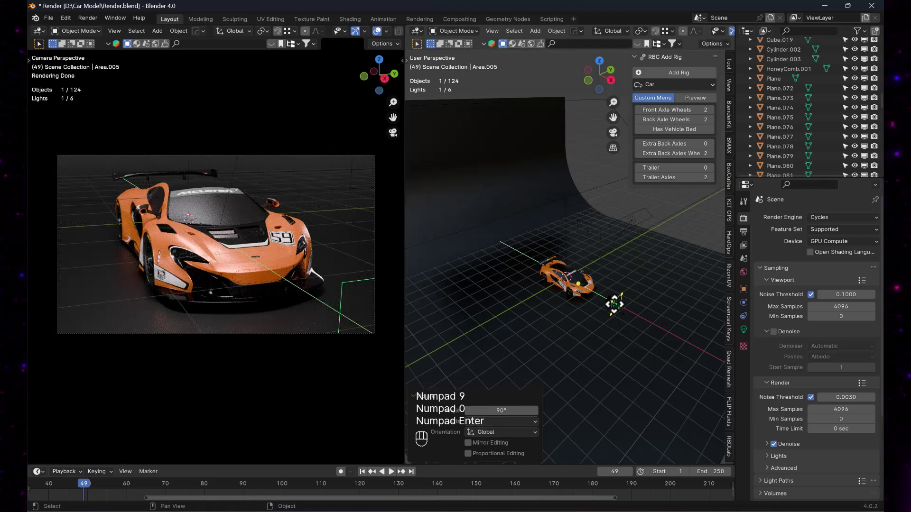
- Scale the new front light uniformly by about 1.058 and widen it by about 2.432 along global Y
key(s)
click(628, 302)
key(s)
key(x)
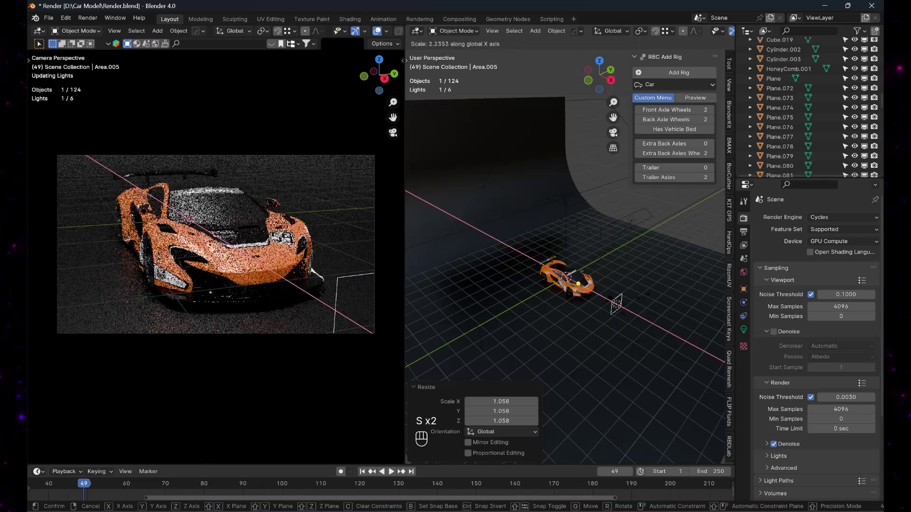
key(y)
click(625, 306)
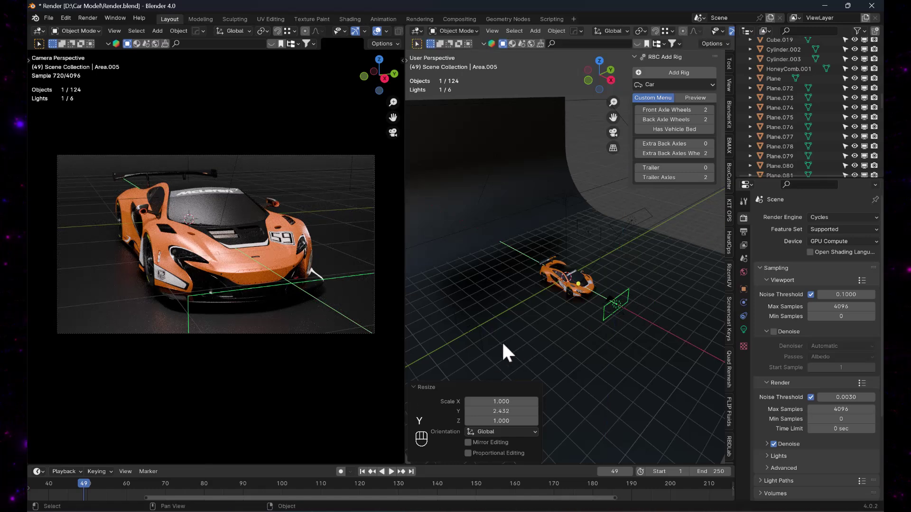
- Set the power of the new front area light Area.005 to 200 W
click(743, 329)
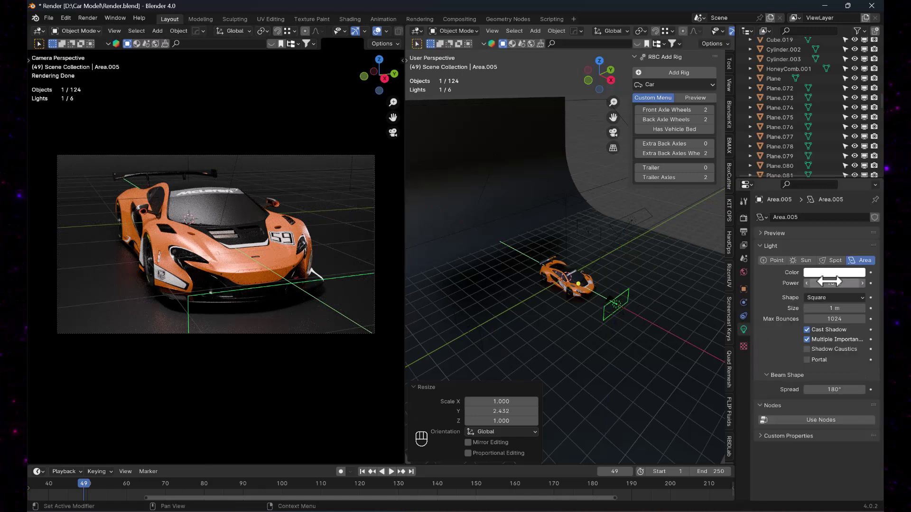
text(200)
key(Return)
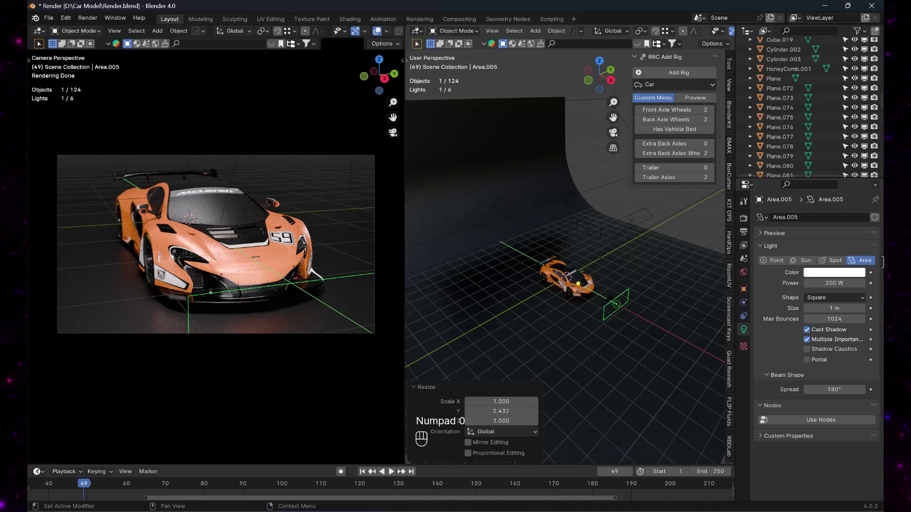
- Set the power of Area.005 to 50 W
click(834, 283)
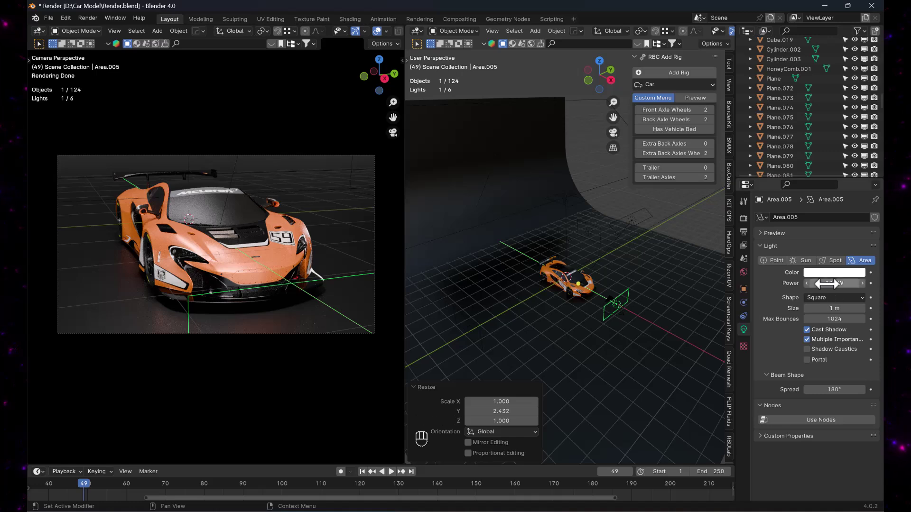
text(0)
key(Return)
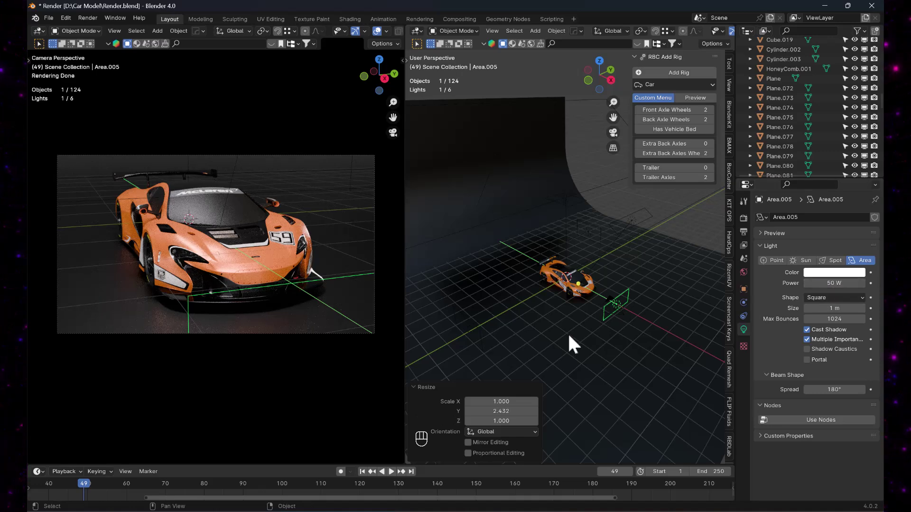
- Move the front light Area.005 about -0.53 m along global Y and scale it down uniformly by about 0.547
key(g)
key(y)
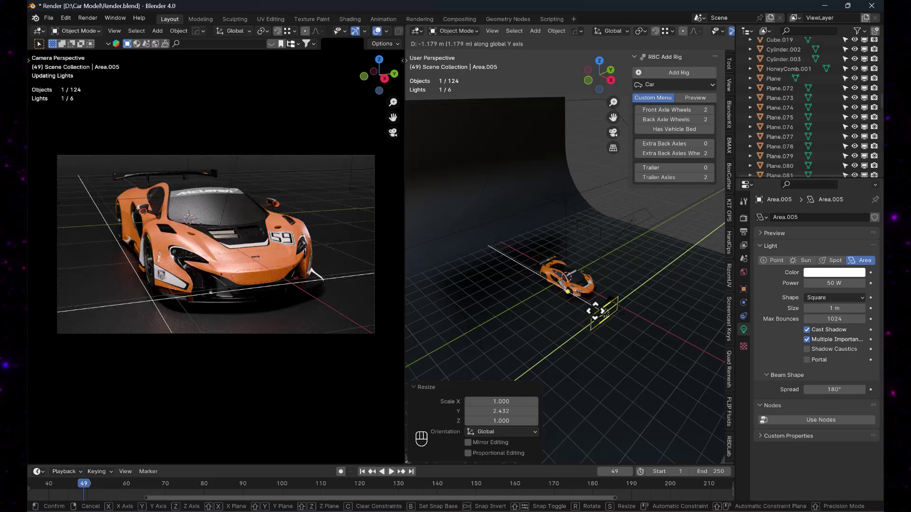
click(605, 310)
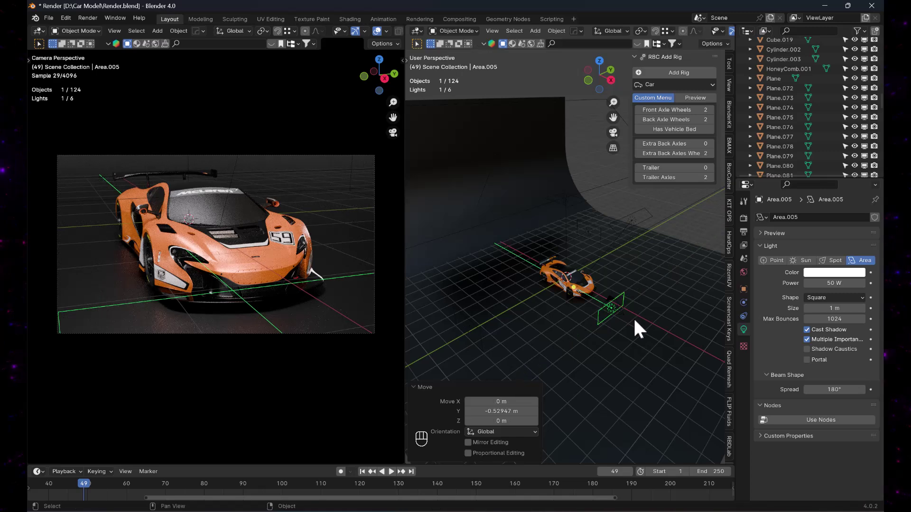
key(s)
click(623, 315)
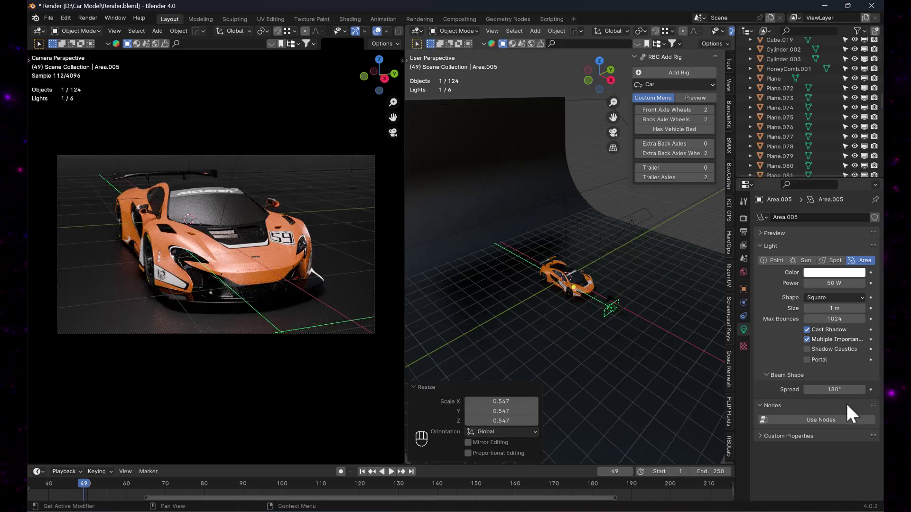
- Set the beam spread of Area.005 to 50° and its power to 10 W
click(839, 389)
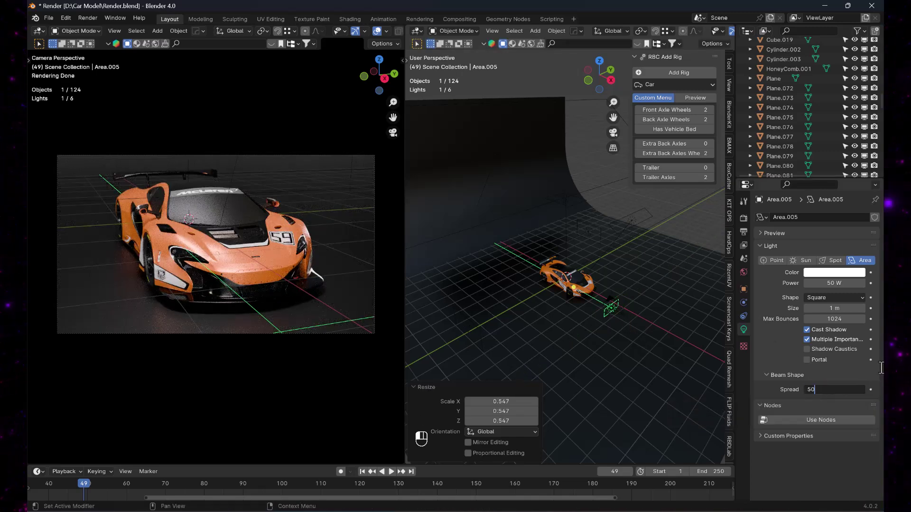
text(50)
key(Return)
click(835, 283)
text(10)
key(Return)
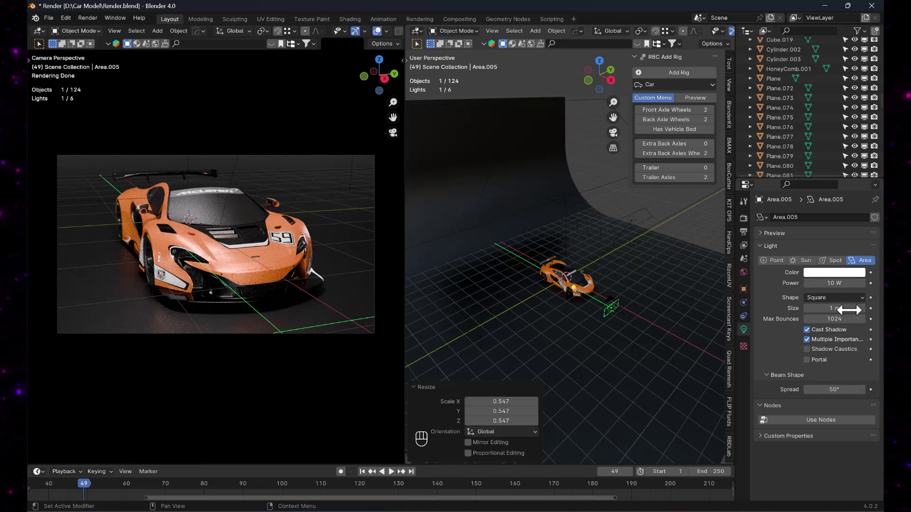
- Move Area.005 about -0.95 m along global X towards the car and scale it uniformly by about 0.441
key(g)
middle_click(635, 322)
click(635, 322)
key(s)
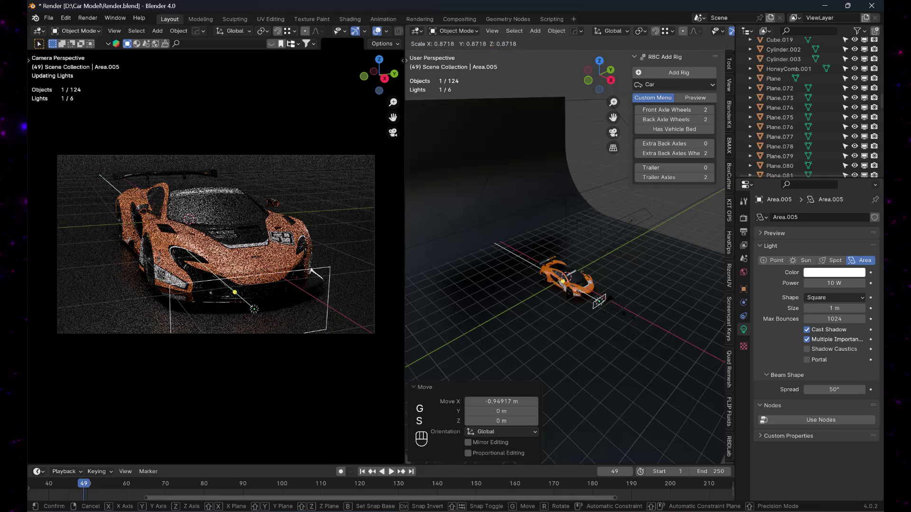
click(615, 307)
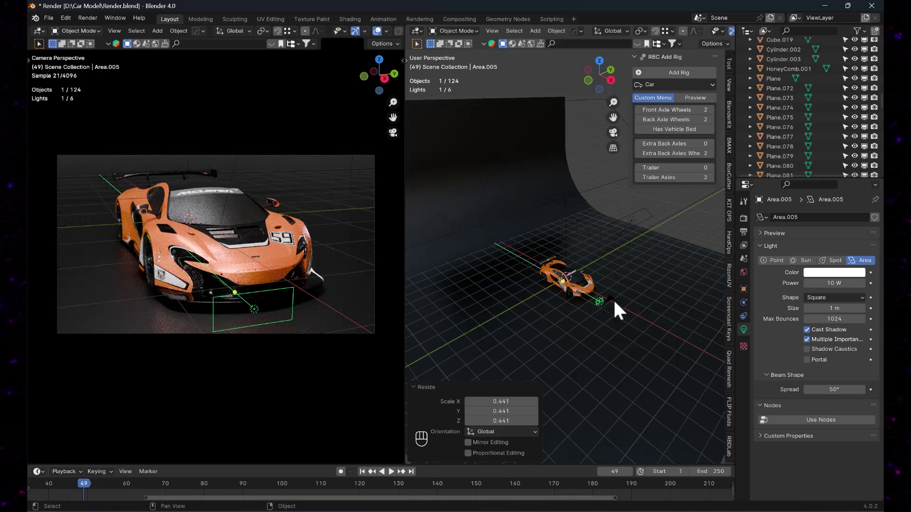
- Rotate Area.005 about -13.3° around global Z and move it about 0.33 m along global X
key(r)
key(z)
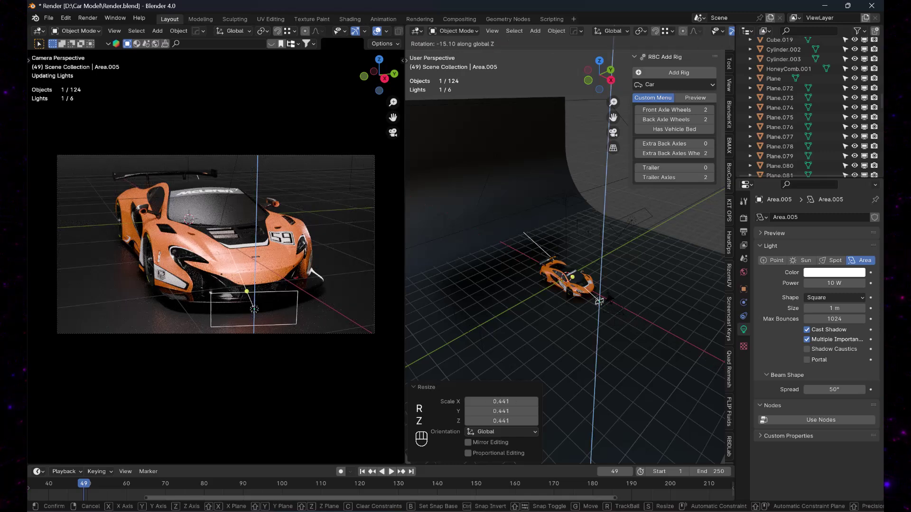
click(600, 306)
key(g)
key(x)
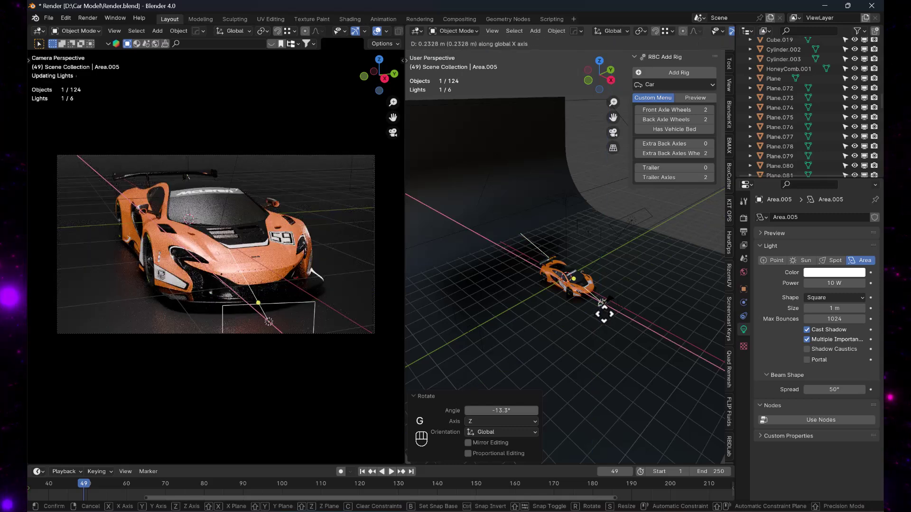
click(604, 313)
- Set the power of Area.005 to 5 W
click(849, 284)
text(5)
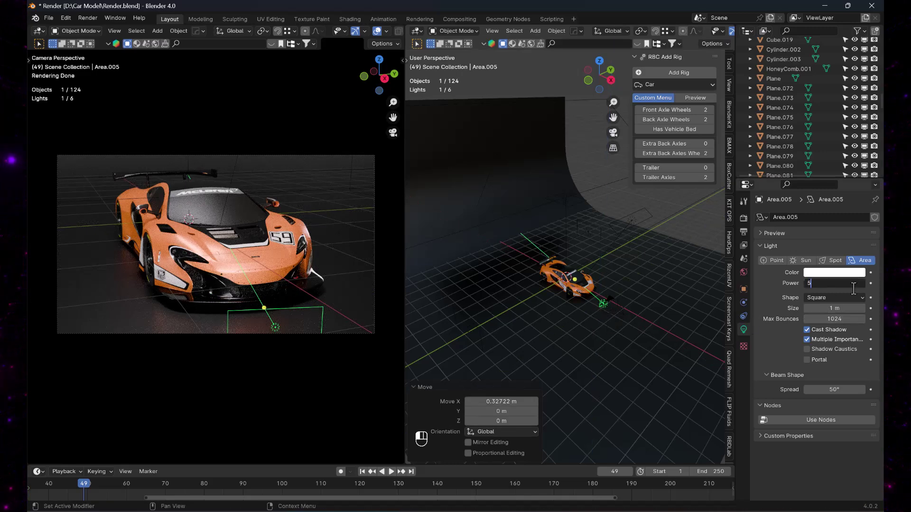
key(Return)
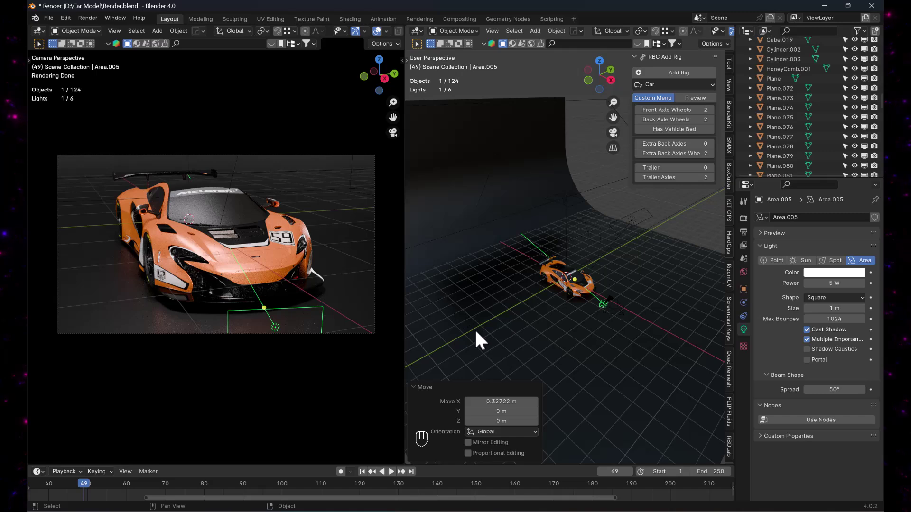
- Create a light linking collection for Area.005, add the backdrop Plane to it and exclude the Plane from the light
click(743, 289)
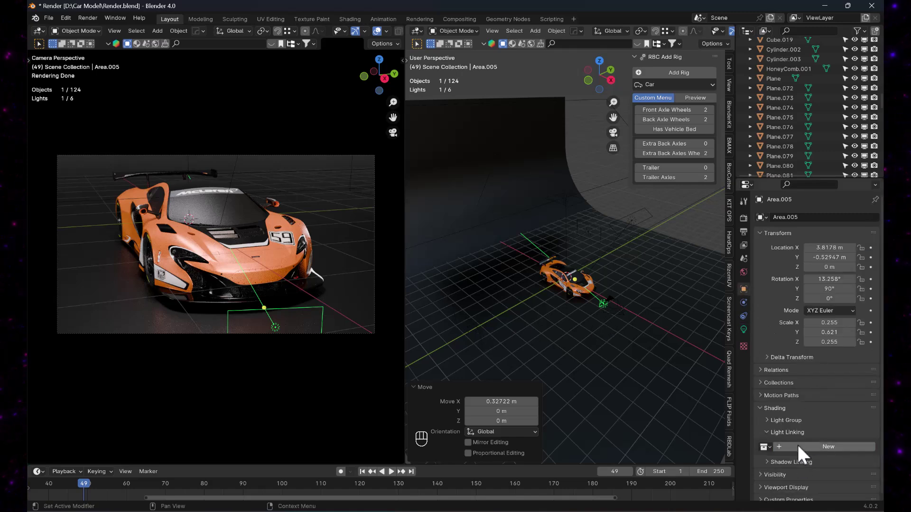
click(798, 448)
drag(773, 78, 812, 480)
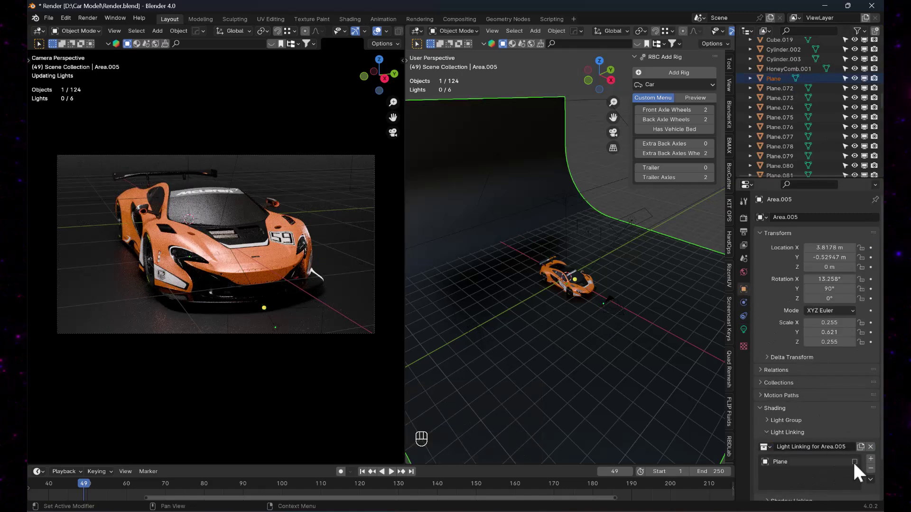
- Select Area.005 again and scale it by about 10.9 along global X
click(597, 307)
click(602, 304)
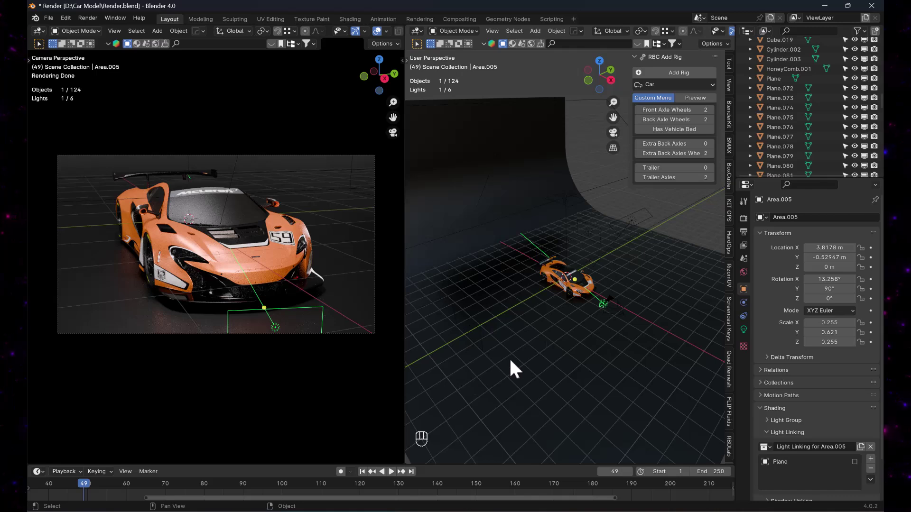
key(s)
key(x)
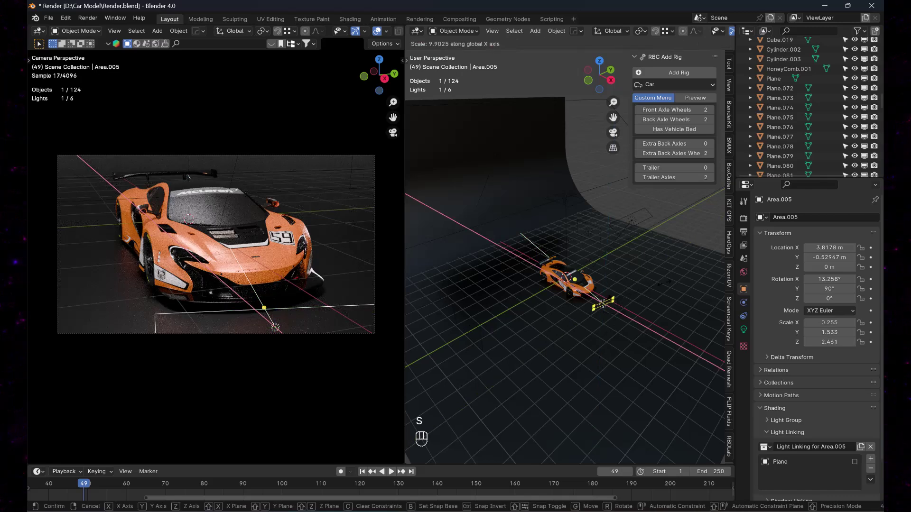
click(670, 282)
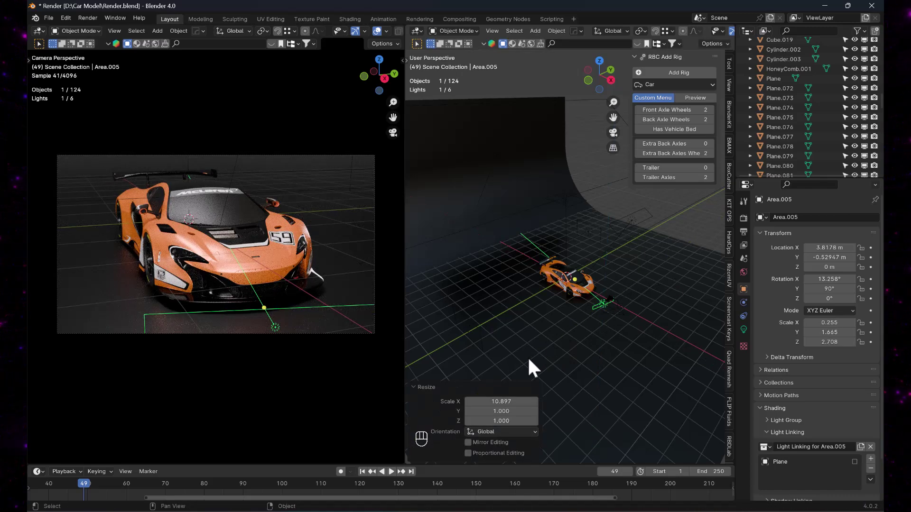
scroll(237, 319, up, 2)
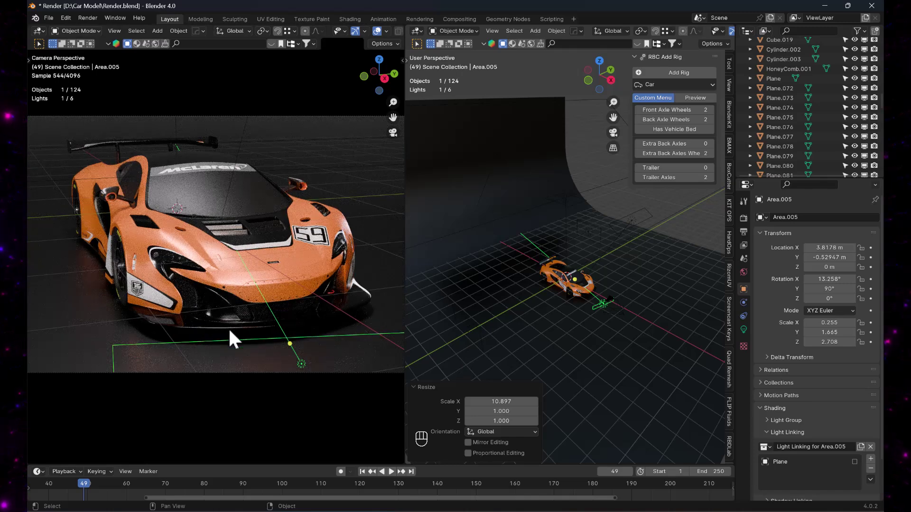
scroll(232, 332, down, 2)
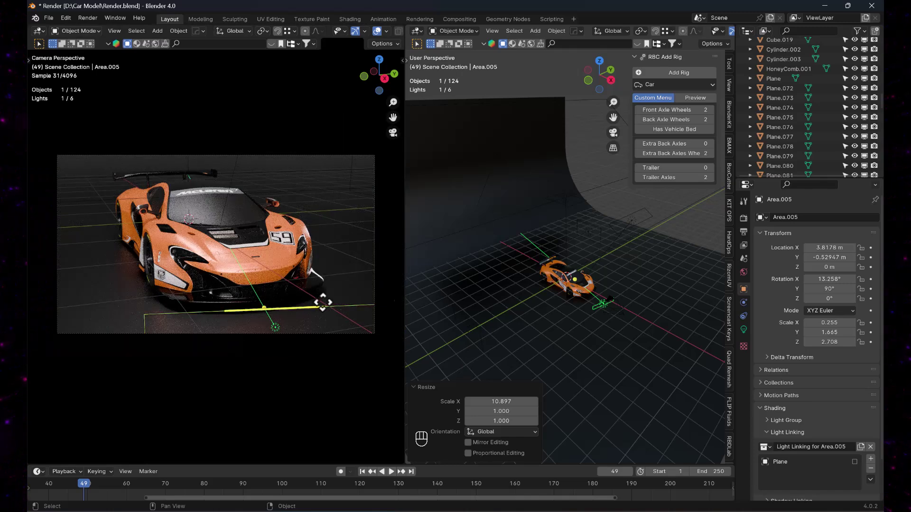
- Set the power of the raised front area light Area.004 to 200 W, then deselect it by selecting the backdrop
click(621, 231)
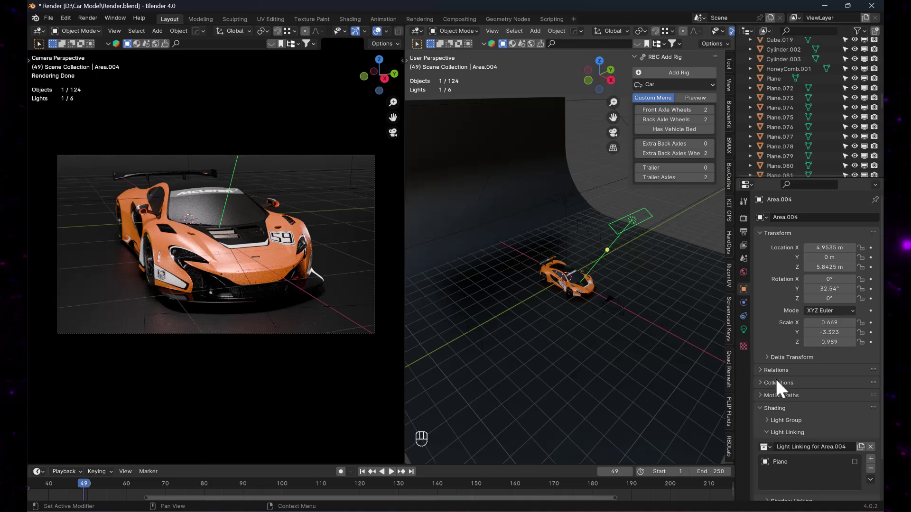
click(745, 327)
click(836, 283)
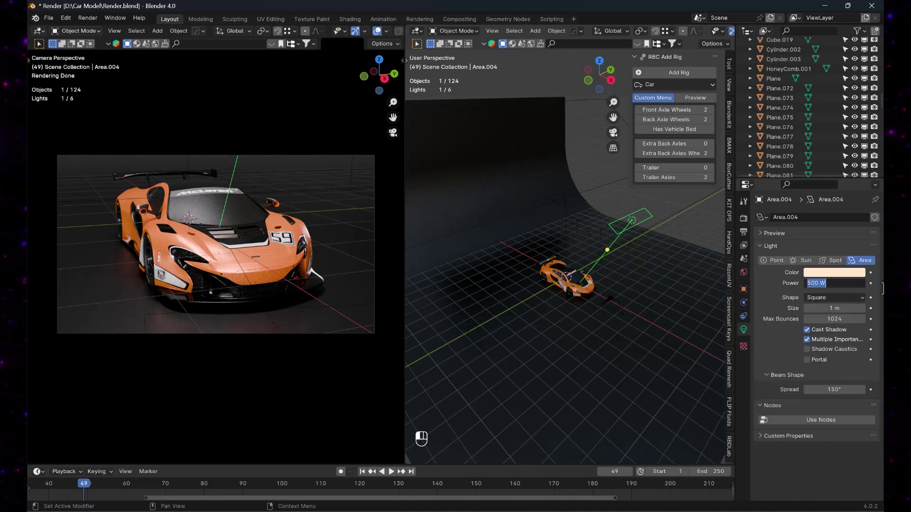
text(200)
key(Return)
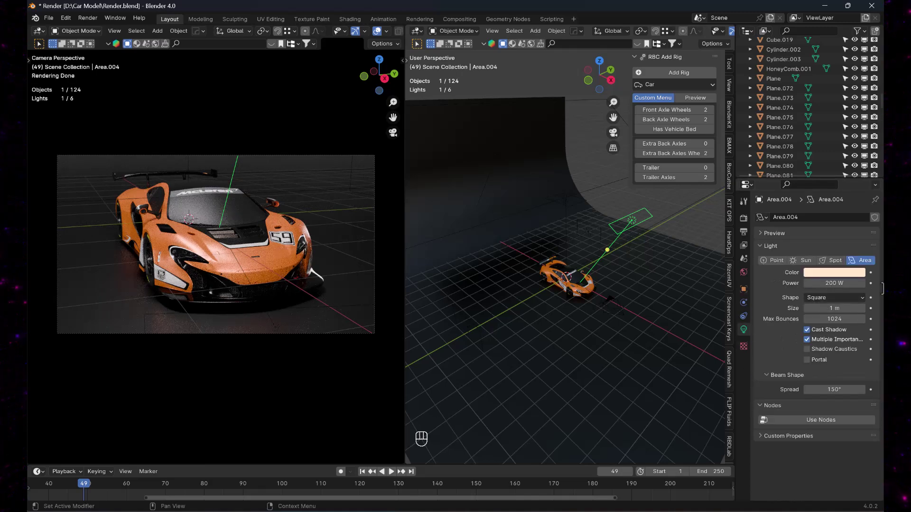
click(474, 332)
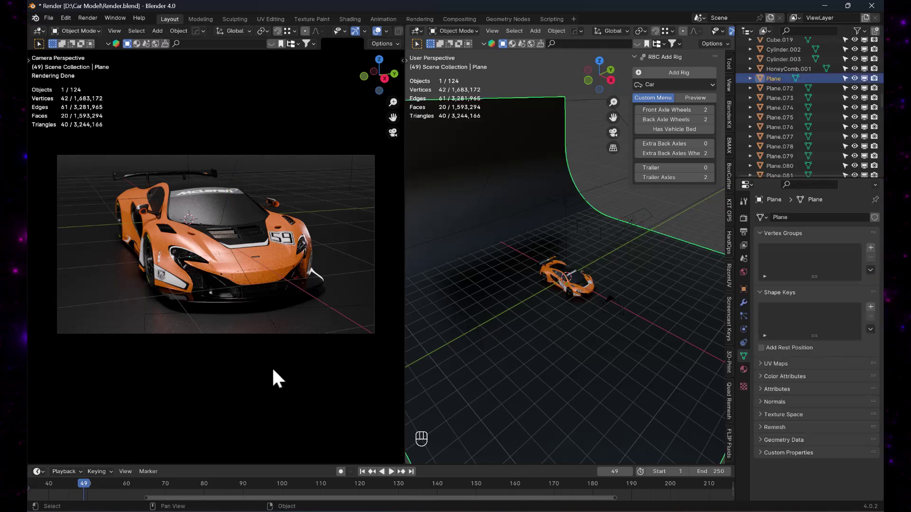